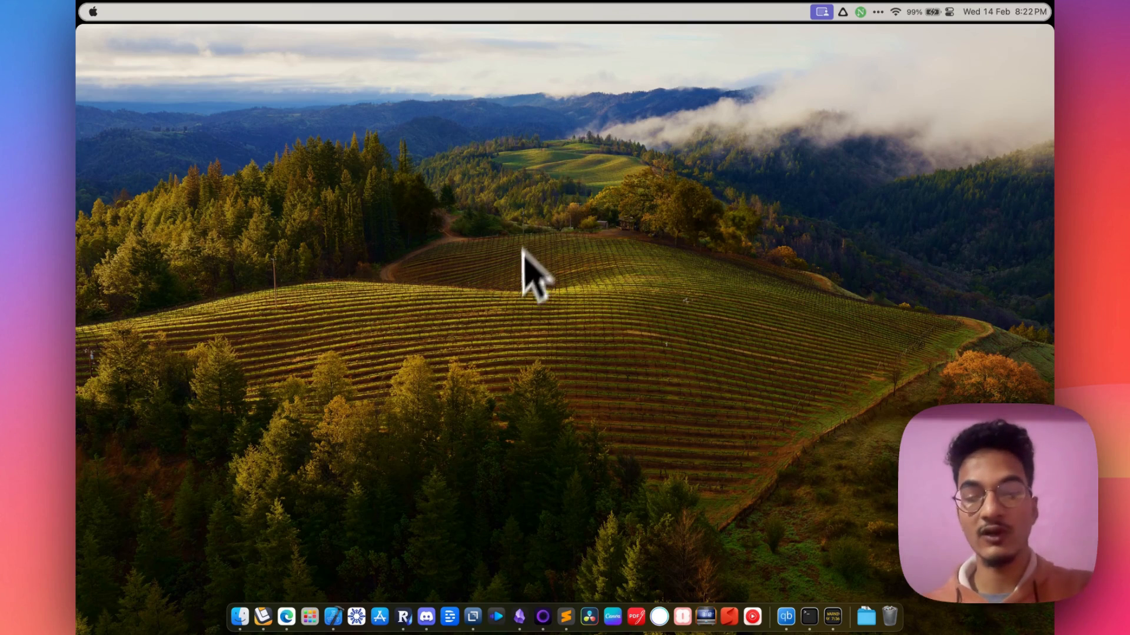
# Step: Switch to Obsidian and open the community plugins catalogue from the vault's settings
pyautogui.click(520, 615)
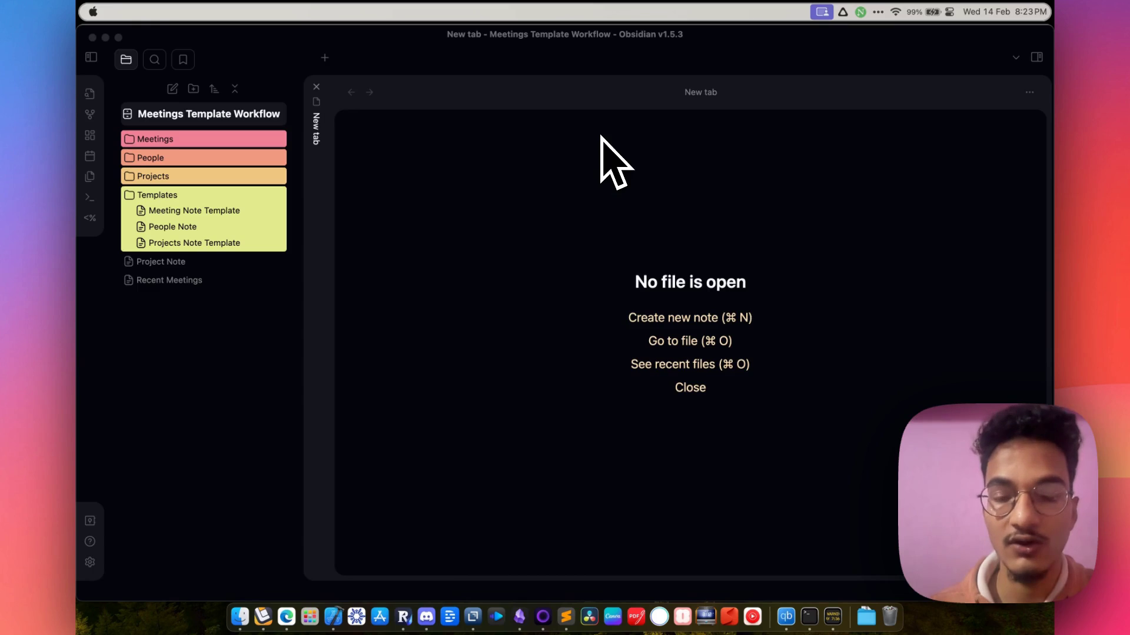
pyautogui.click(95, 570)
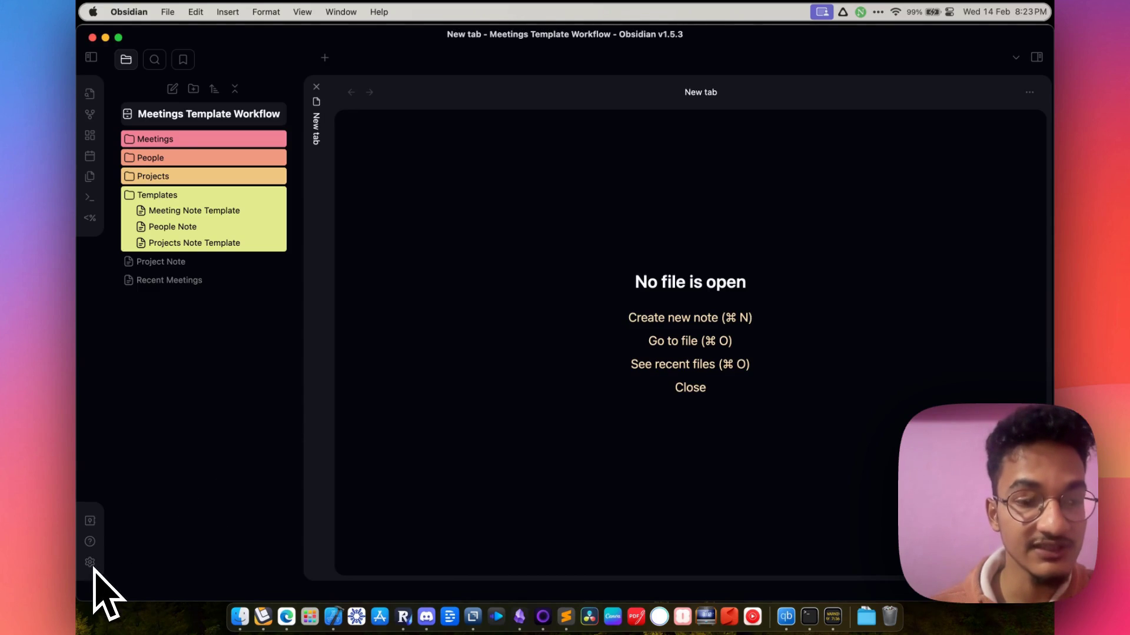
pyautogui.click(91, 565)
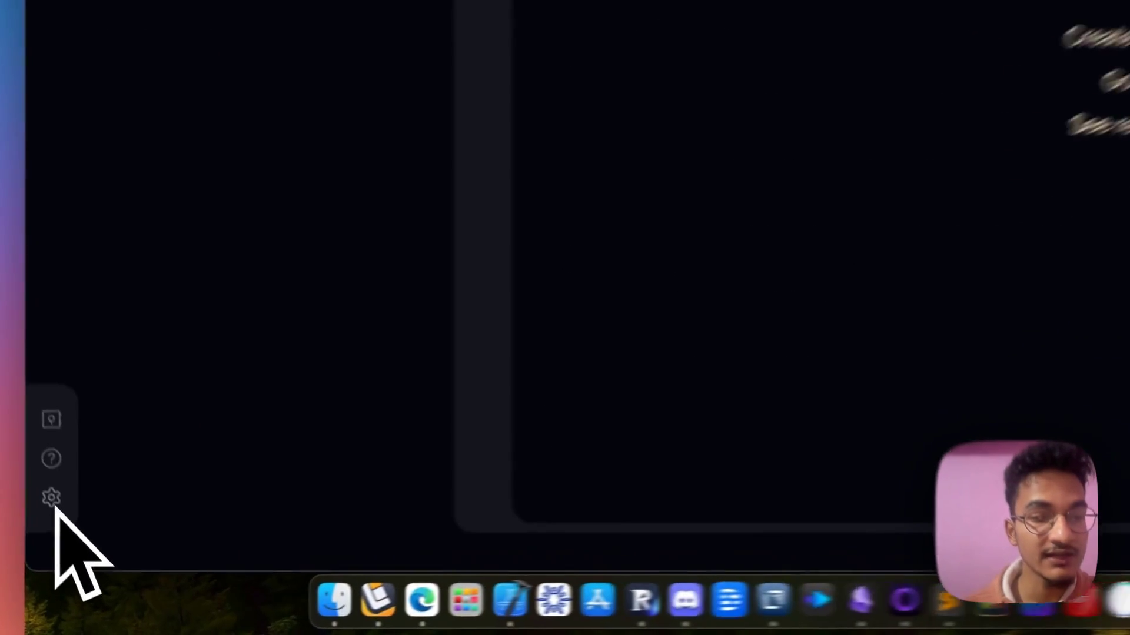
pyautogui.click(312, 245)
pyautogui.click(1118, 44)
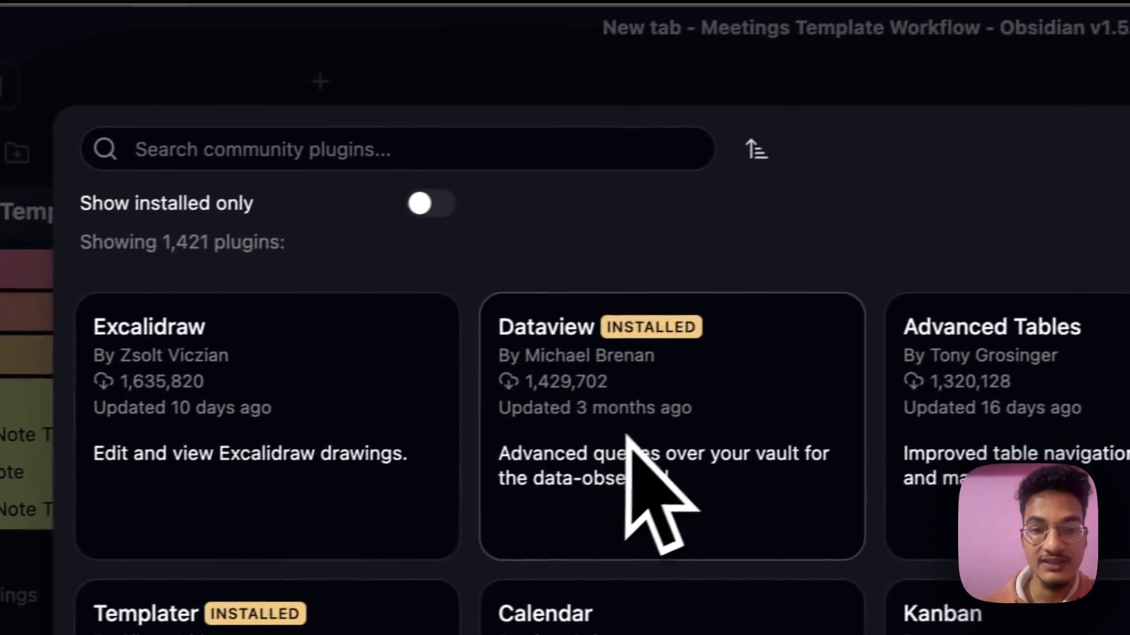
# Step: Find the Templater plugin in the community catalogue and open its options
pyautogui.click(300, 524)
pyautogui.click(537, 143)
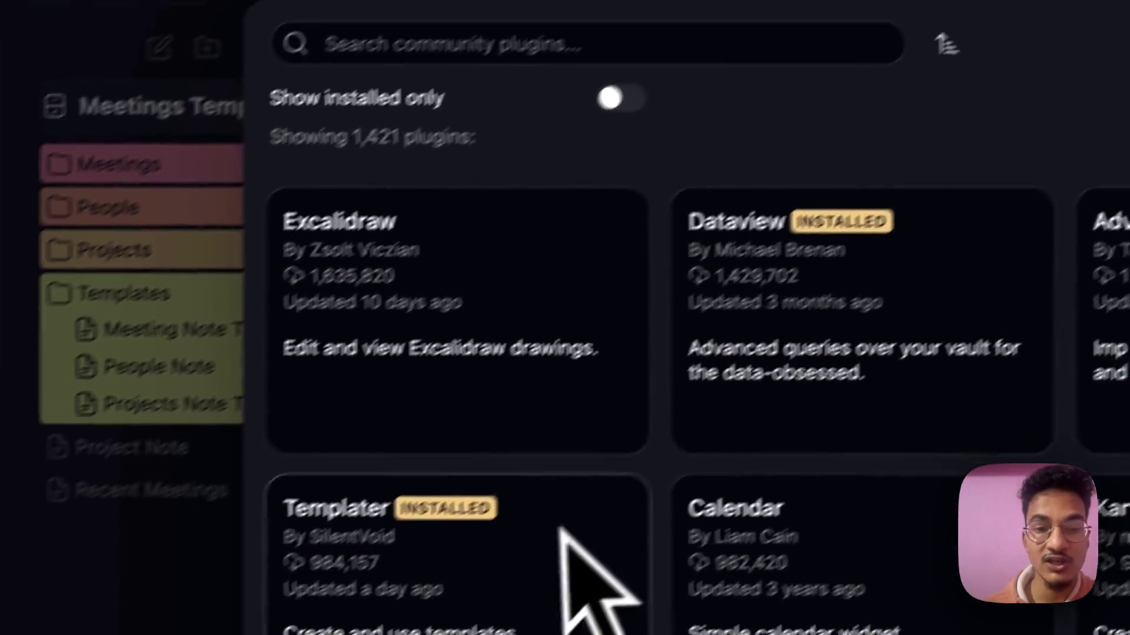
pyautogui.click(563, 529)
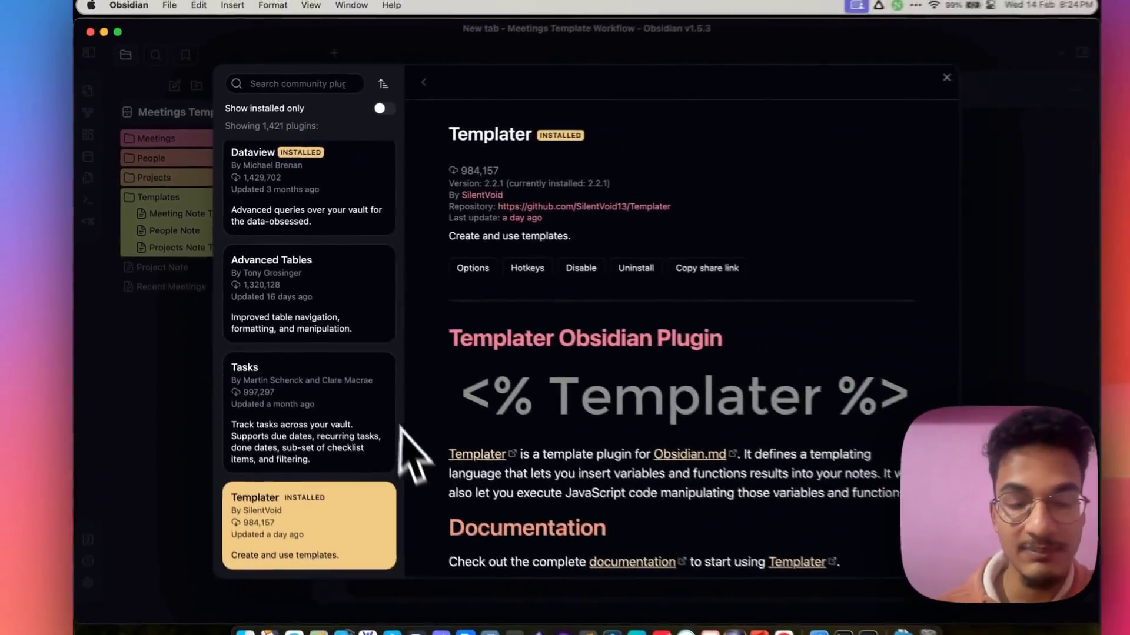
pyautogui.click(473, 268)
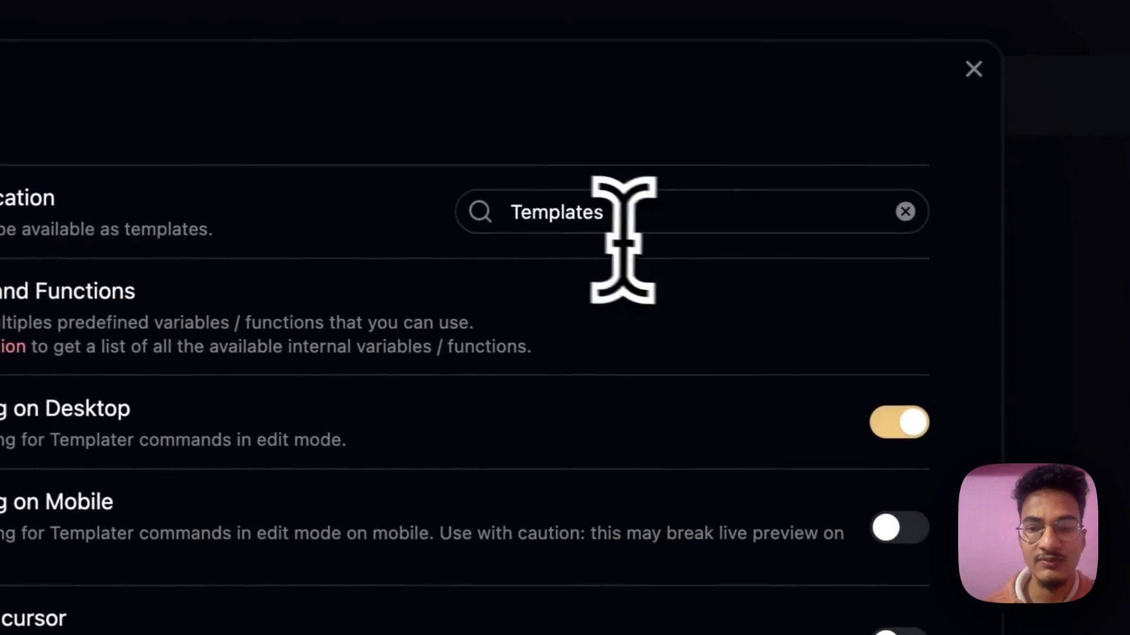
# Step: Review Templater's template folder location and its trigger on new file creation, along with the Dataview settings
pyautogui.click(669, 210)
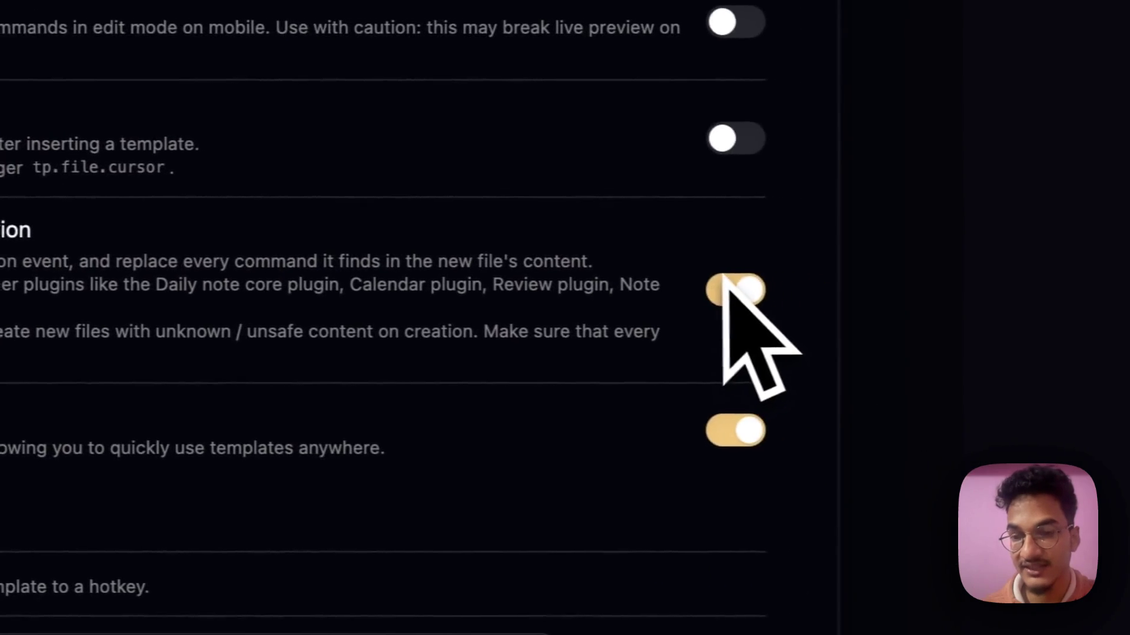
pyautogui.click(718, 289)
pyautogui.click(717, 289)
pyautogui.click(715, 291)
pyautogui.click(717, 289)
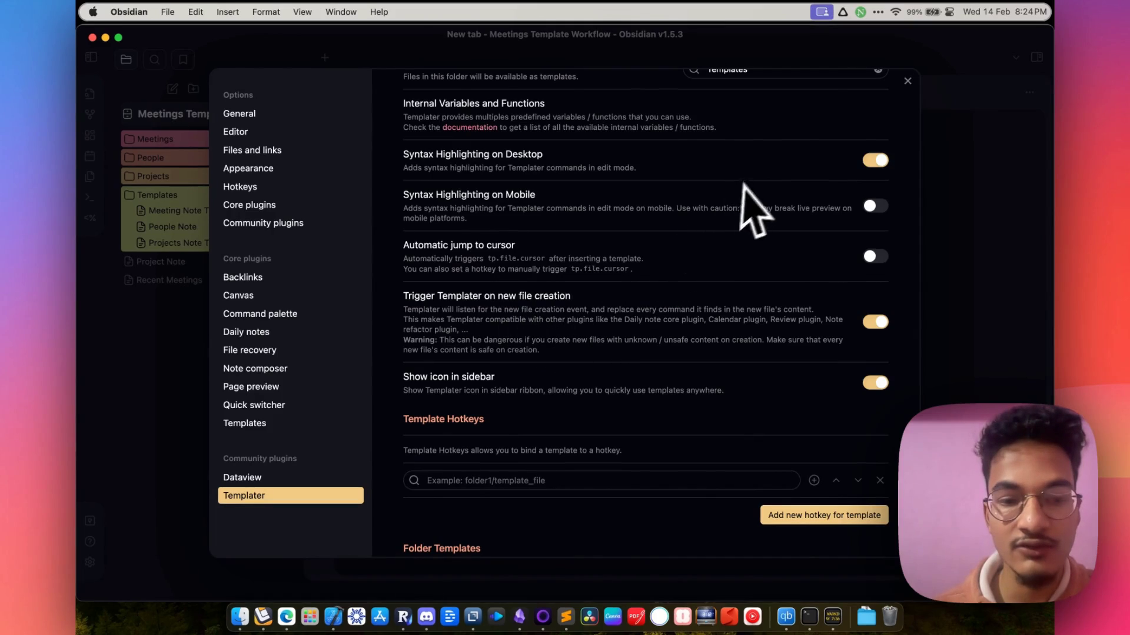
pyautogui.click(298, 477)
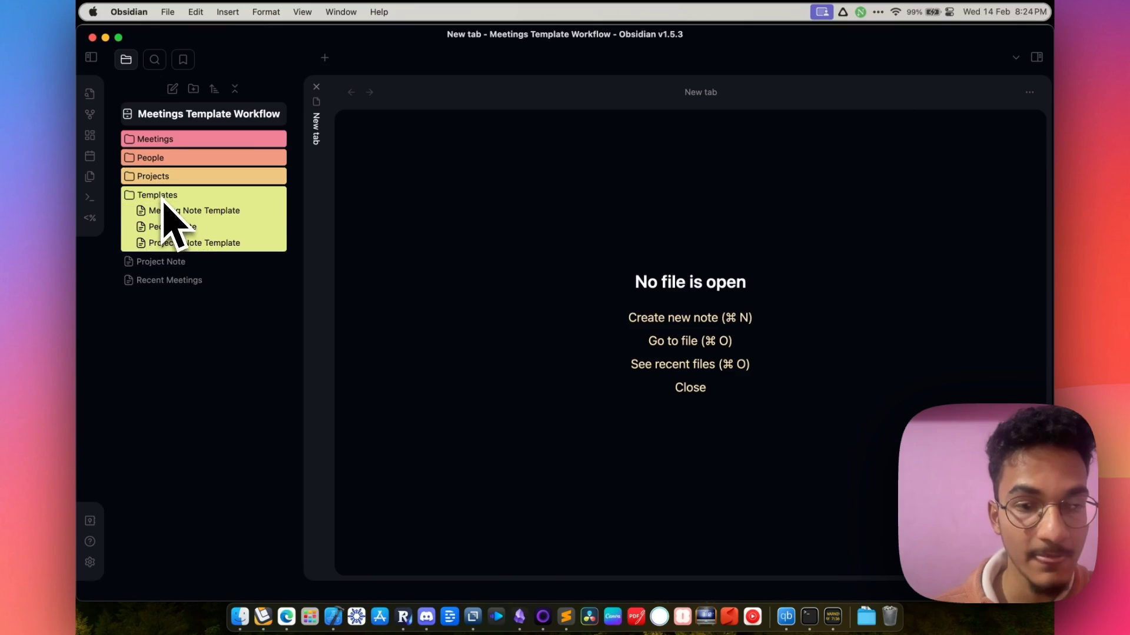
# Step: Open the Meeting Note Template in reading view and change its date property type to Date & time
pyautogui.click(218, 210)
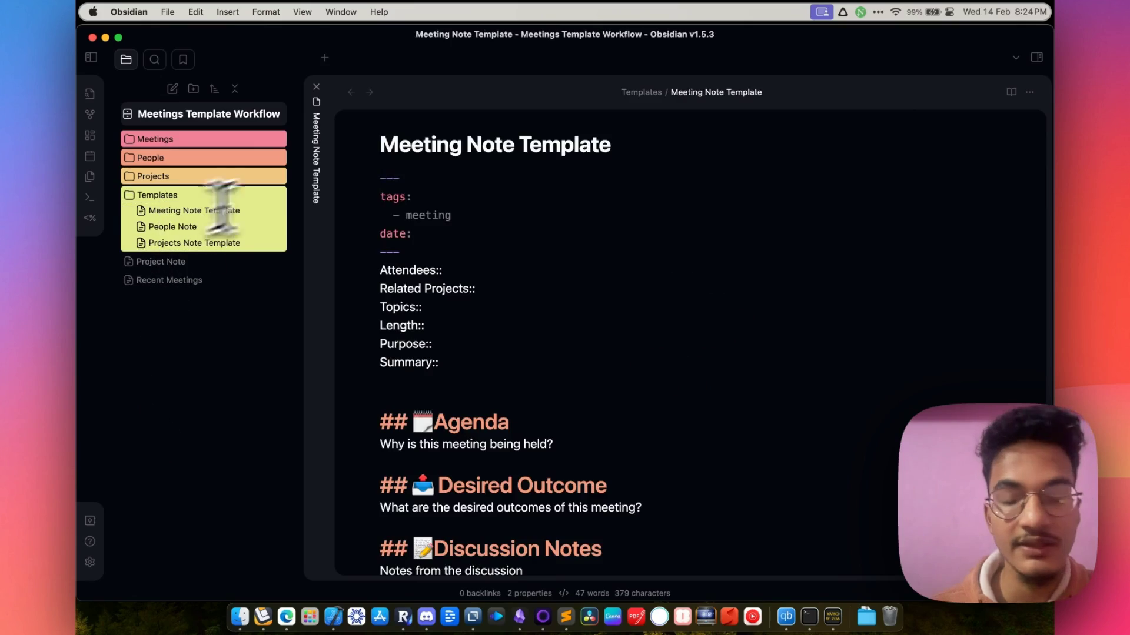
pyautogui.scroll(-2, 469, 154)
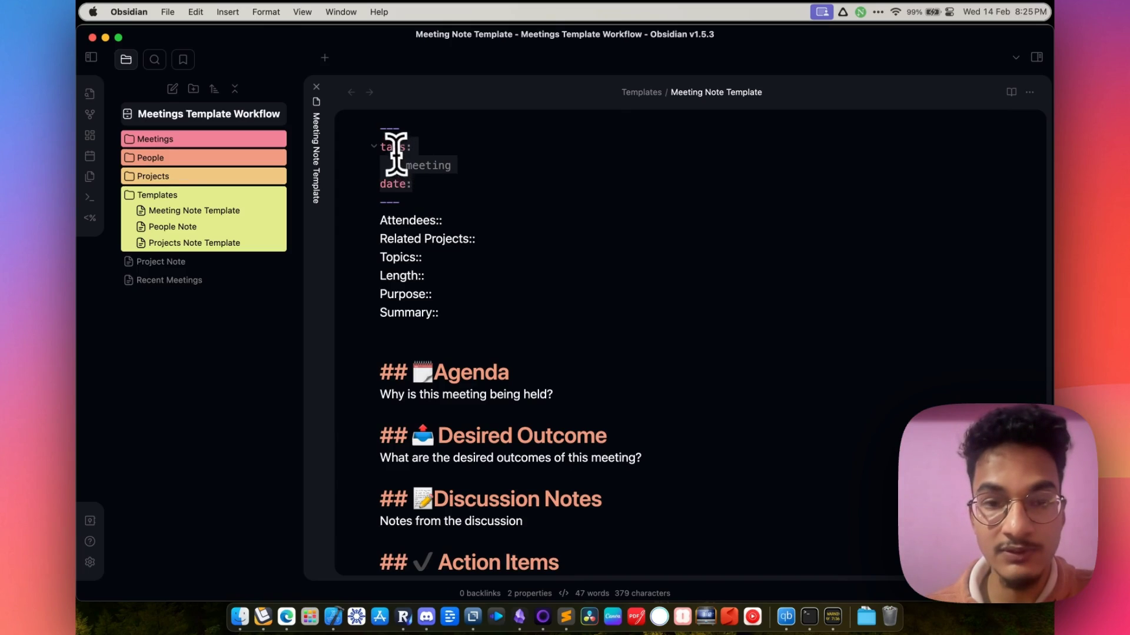
pyautogui.press('super+e')
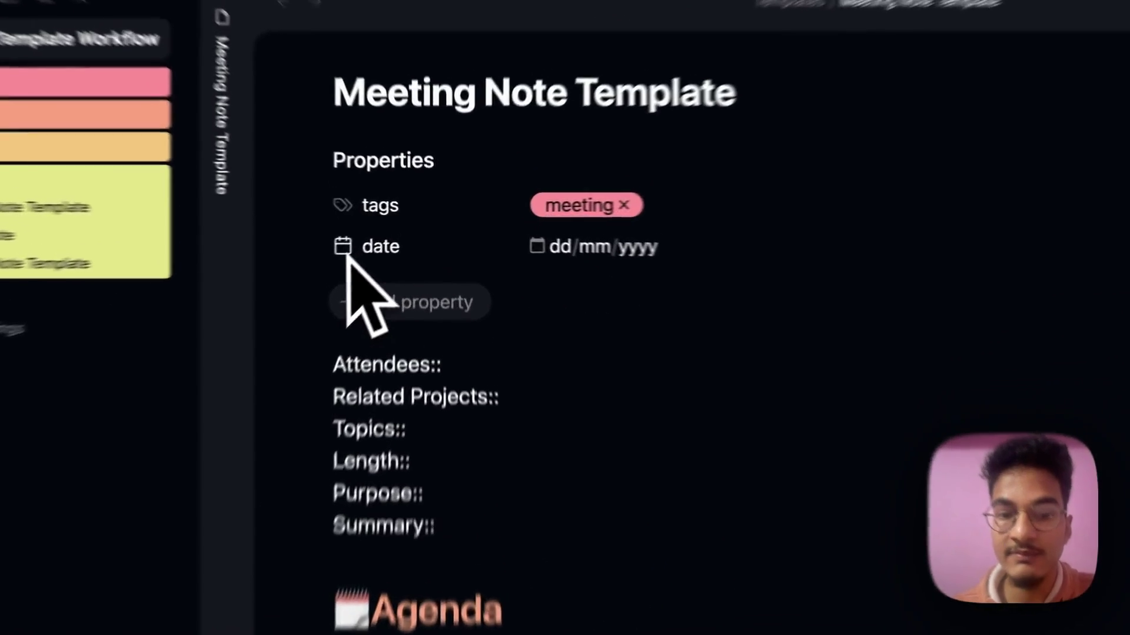
pyautogui.rightClick(388, 233)
pyautogui.press('Escape')
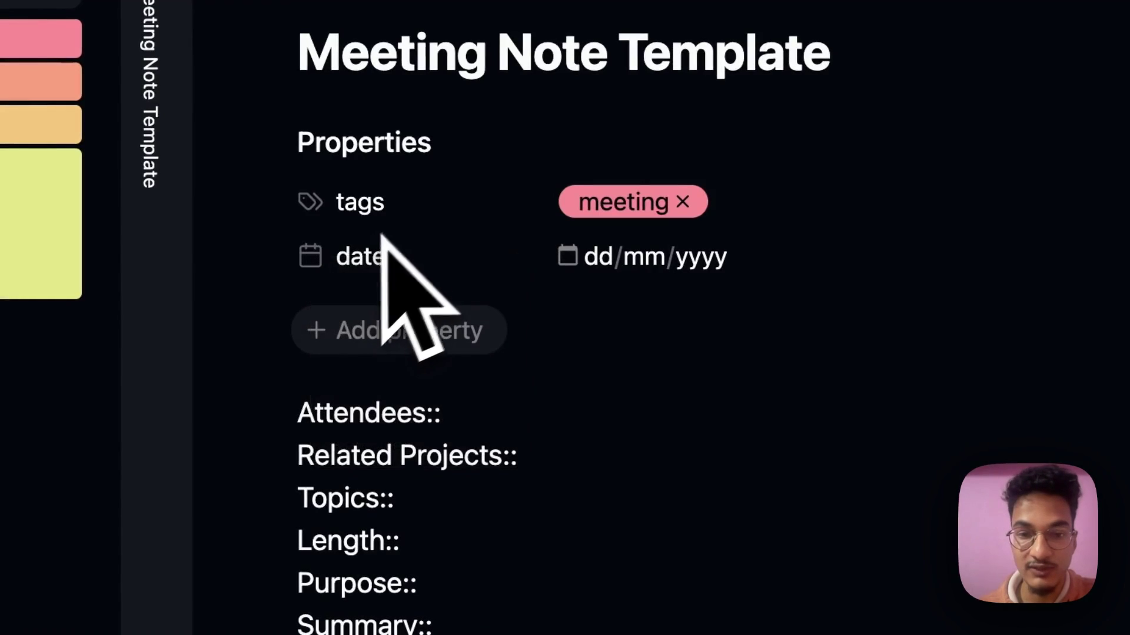
pyautogui.rightClick(321, 264)
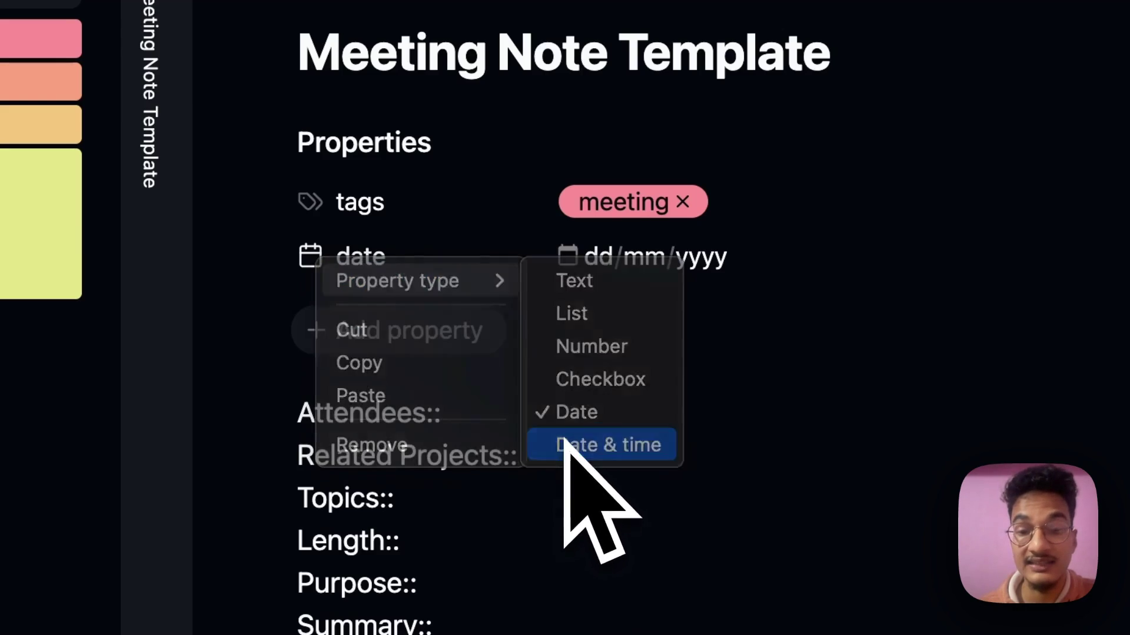
pyautogui.click(565, 444)
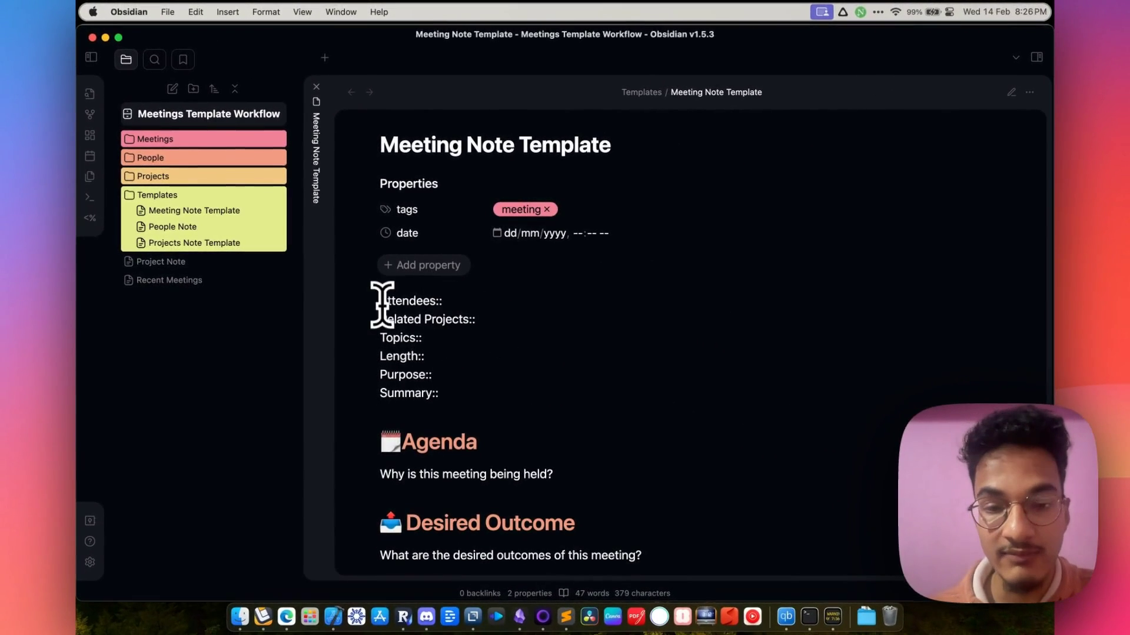
# Step: Examine the Meeting Note Template's inline fields from Attendees to Summary in both reading and editing view
pyautogui.moveTo(378, 298); pyautogui.dragTo(504, 412)
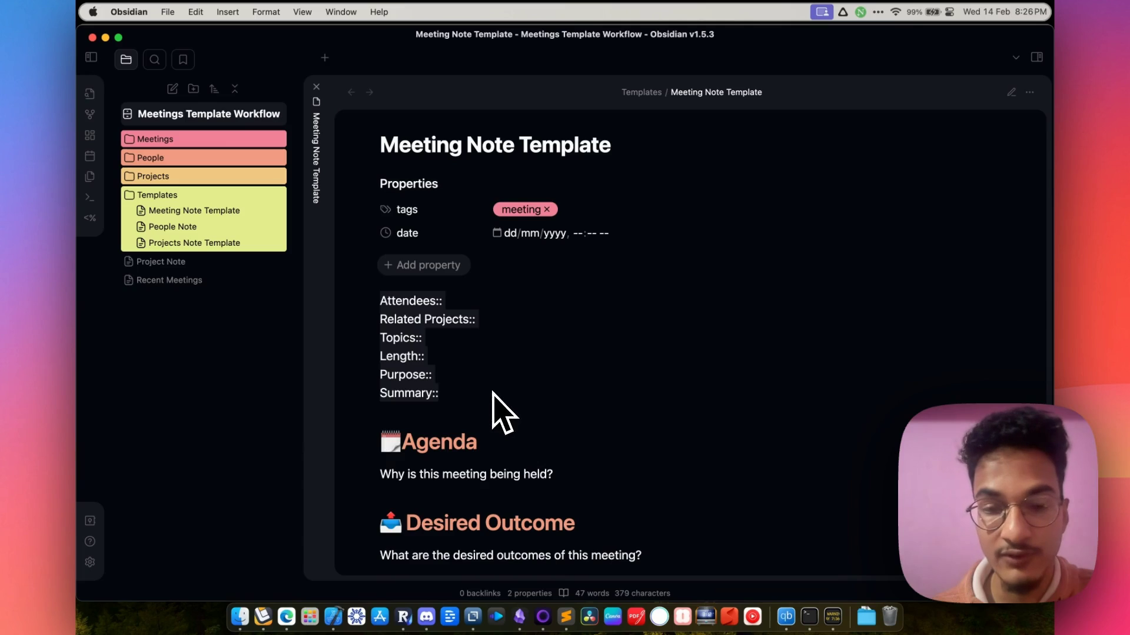
pyautogui.press('super+e')
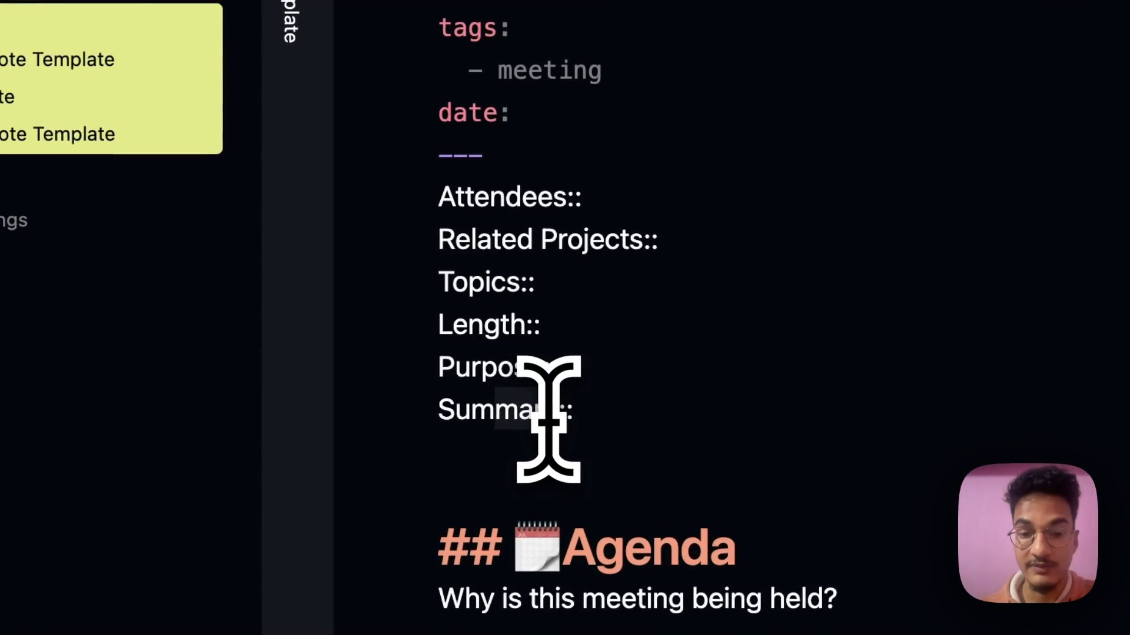
pyautogui.moveTo(580, 416); pyautogui.dragTo(439, 212)
pyautogui.click(628, 410)
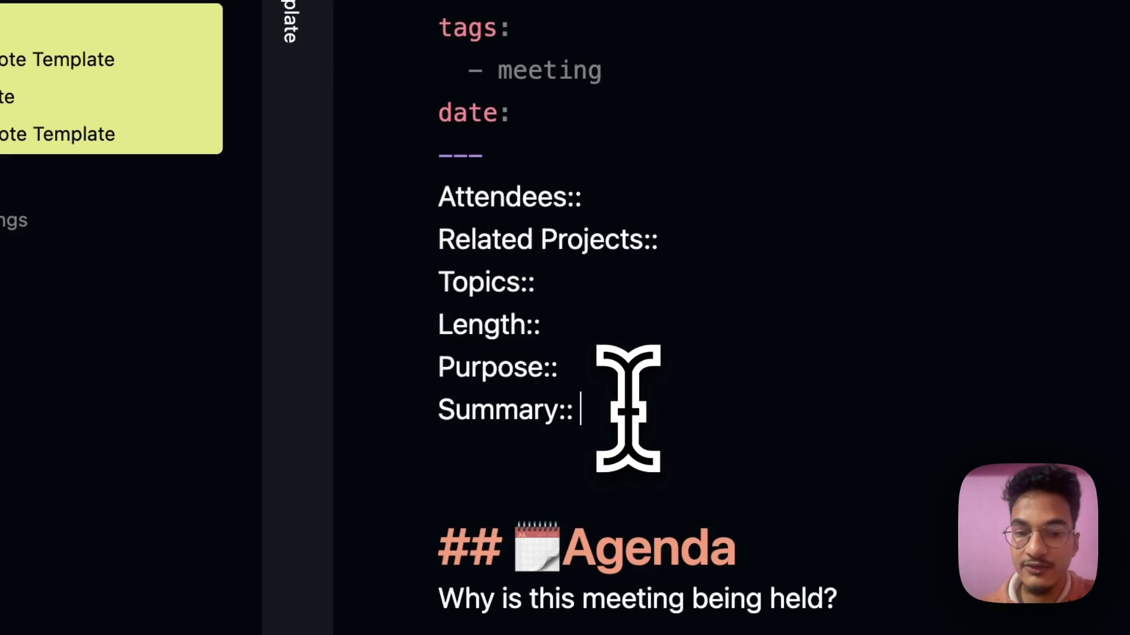
pyautogui.moveTo(650, 399); pyautogui.dragTo(442, 209)
pyautogui.click(441, 209)
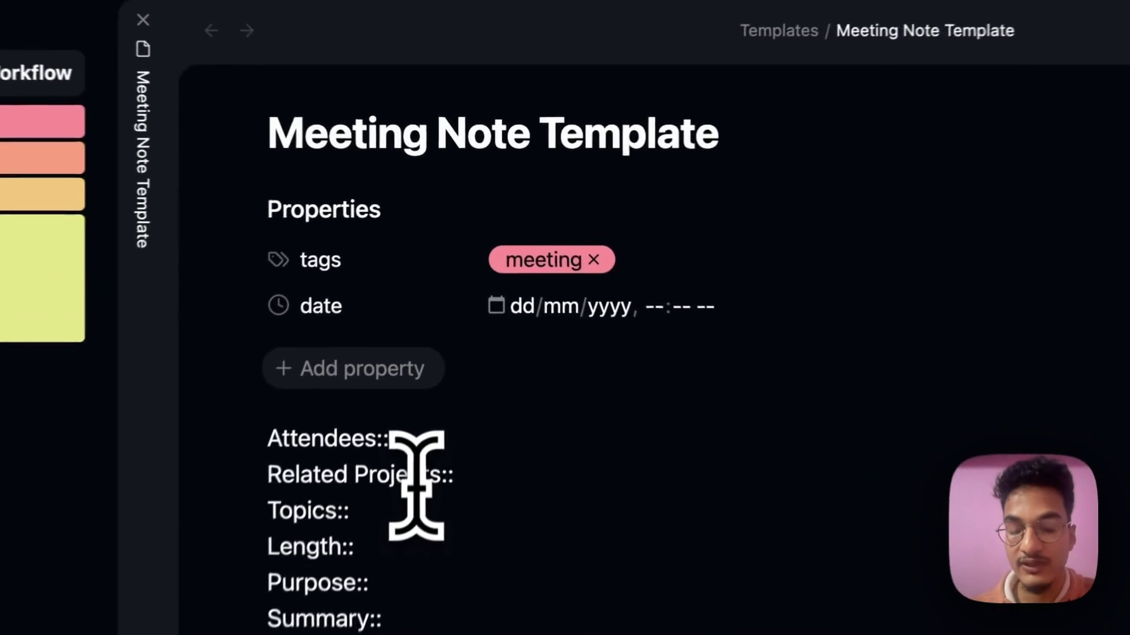
pyautogui.click(506, 323)
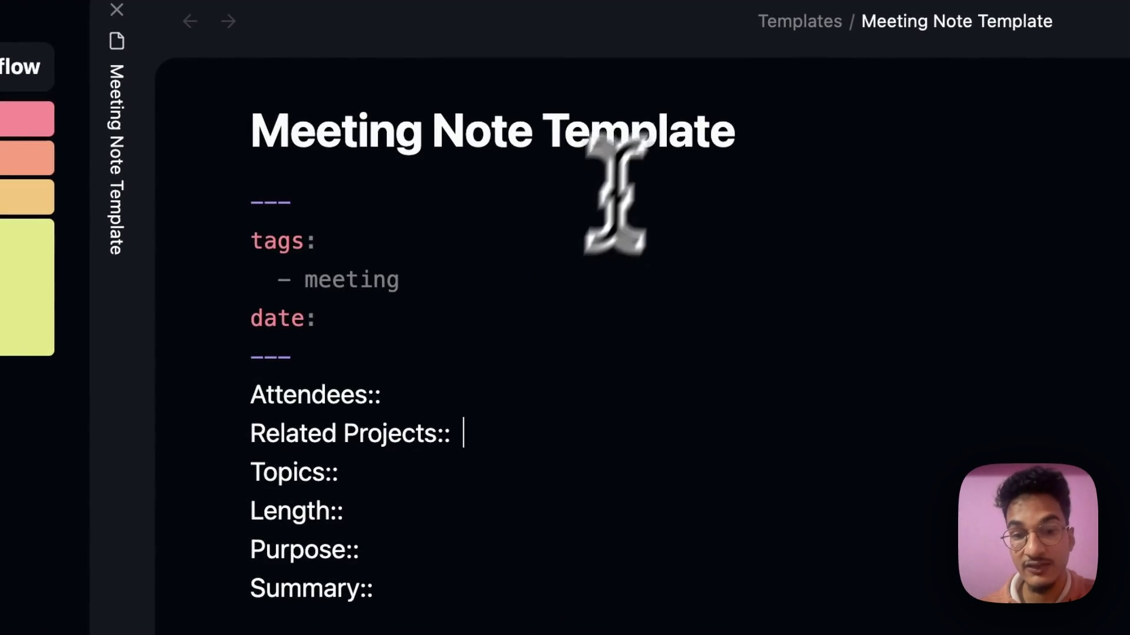
pyautogui.click(467, 486)
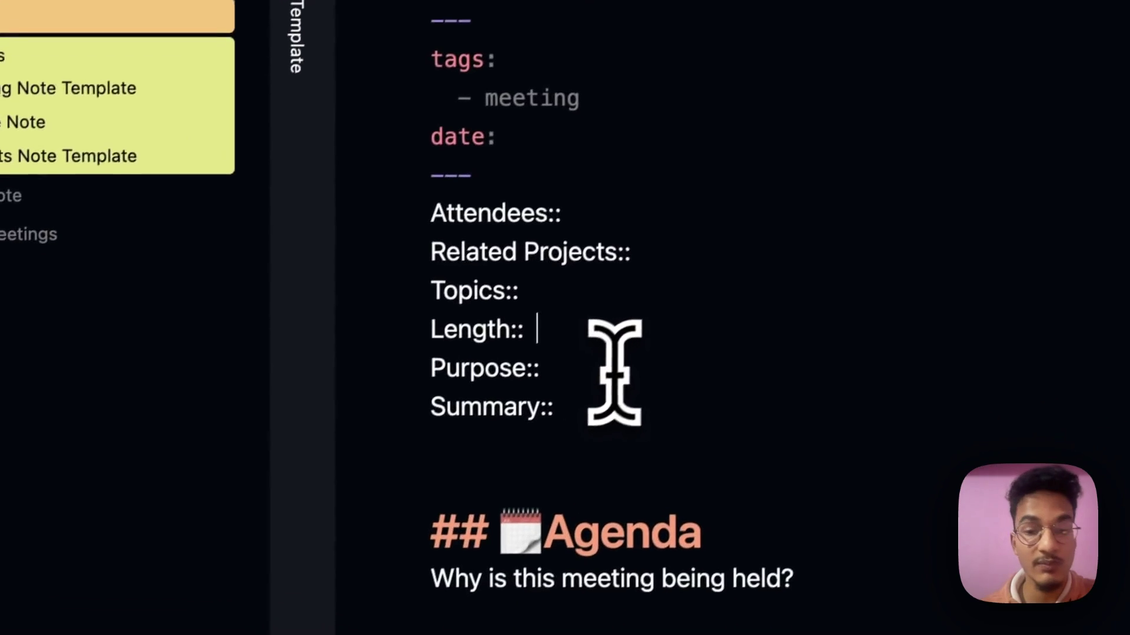
pyautogui.click(438, 549)
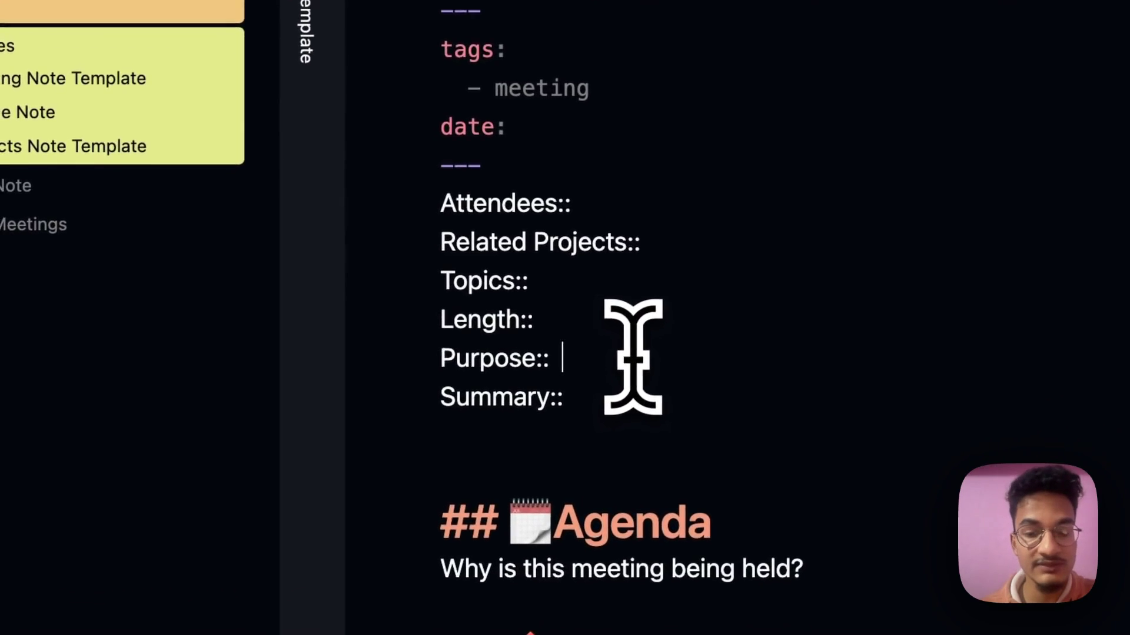
pyautogui.click(641, 397)
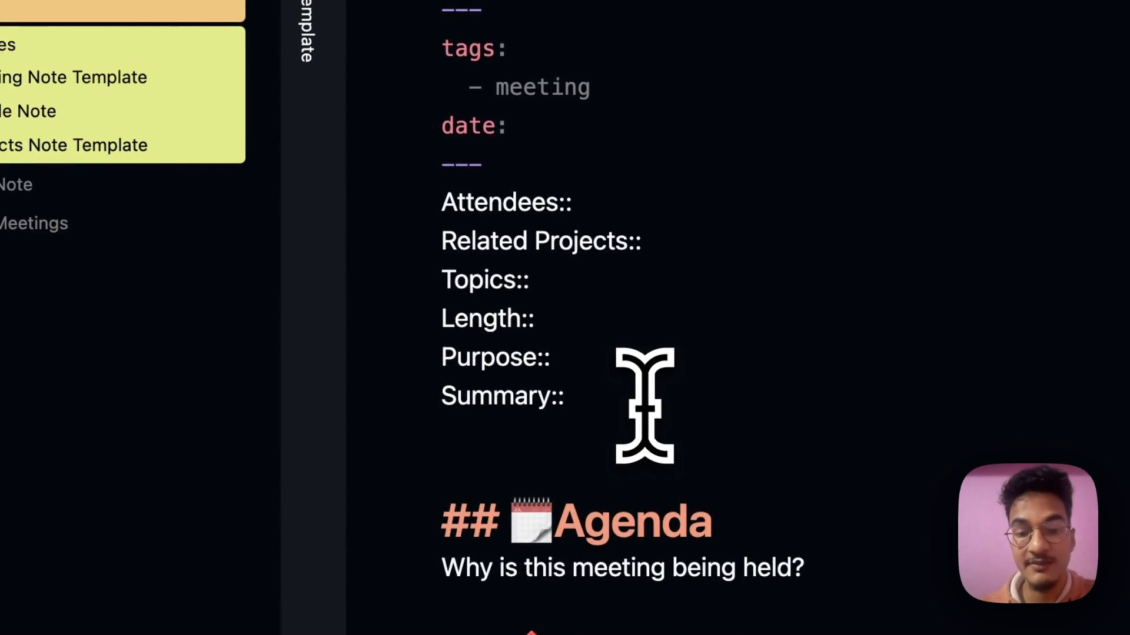
pyautogui.moveTo(644, 406); pyautogui.dragTo(428, 232)
pyautogui.scroll(-1, 429, 233)
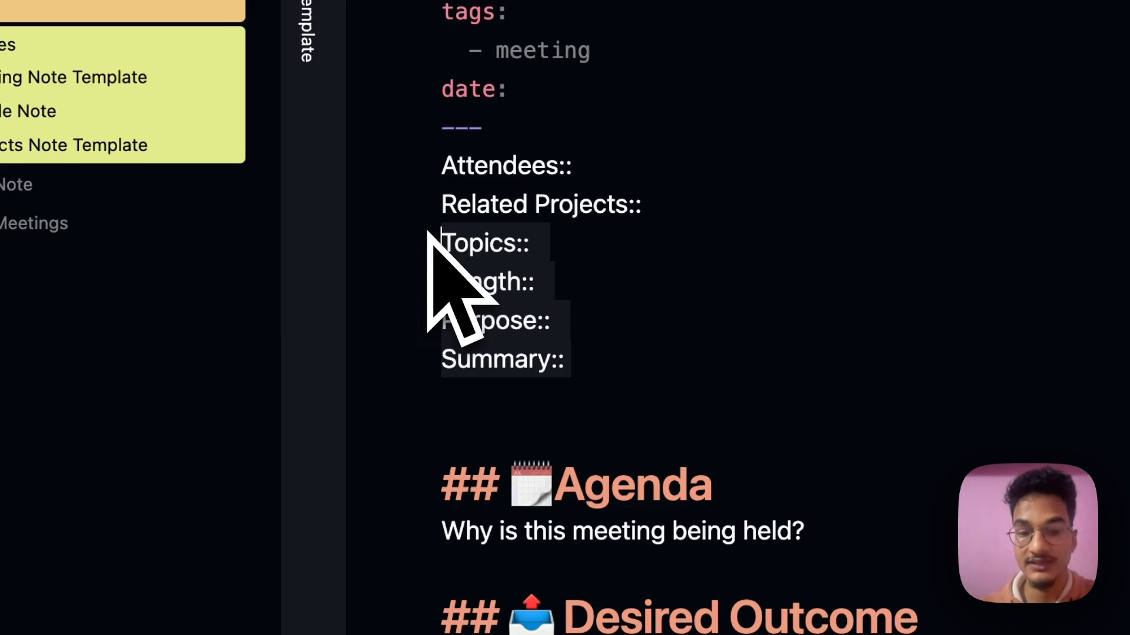
# Step: Examine the template's Agenda to Action Items sections and the closing Templater command that moves the note to Meetings
pyautogui.click(484, 412)
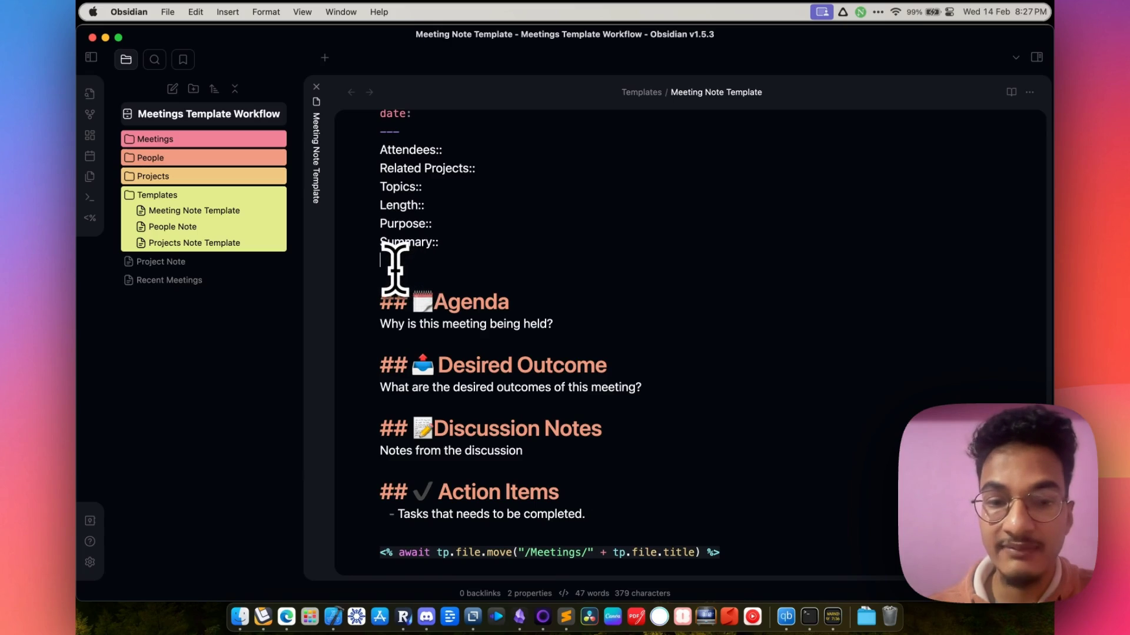
pyautogui.moveTo(395, 262); pyautogui.dragTo(590, 514)
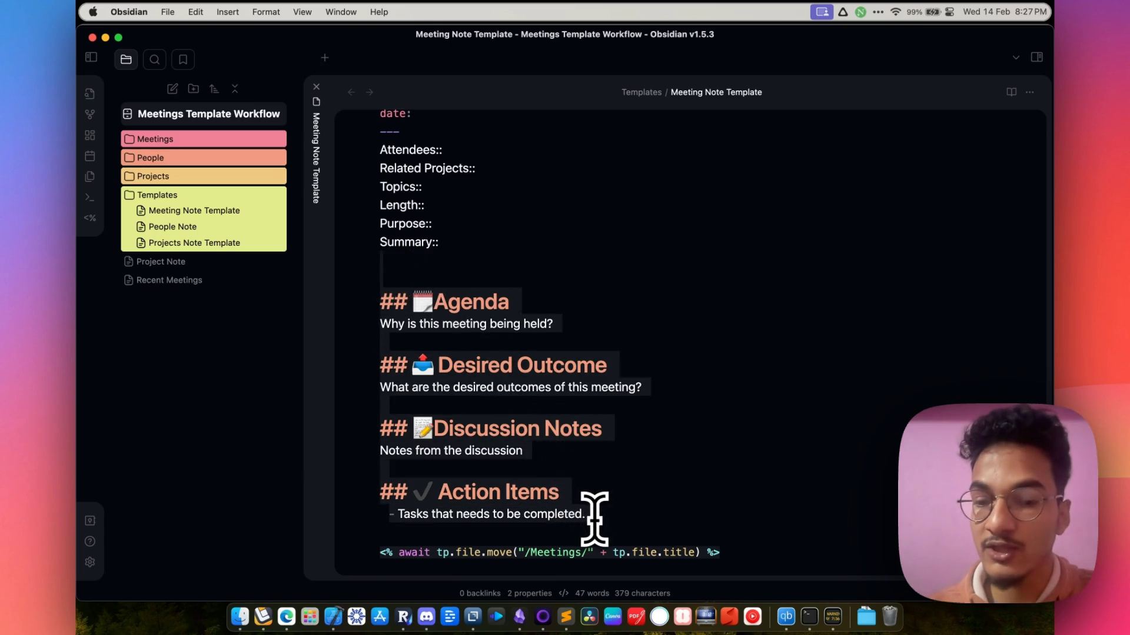
pyautogui.scroll(-1, 594, 517)
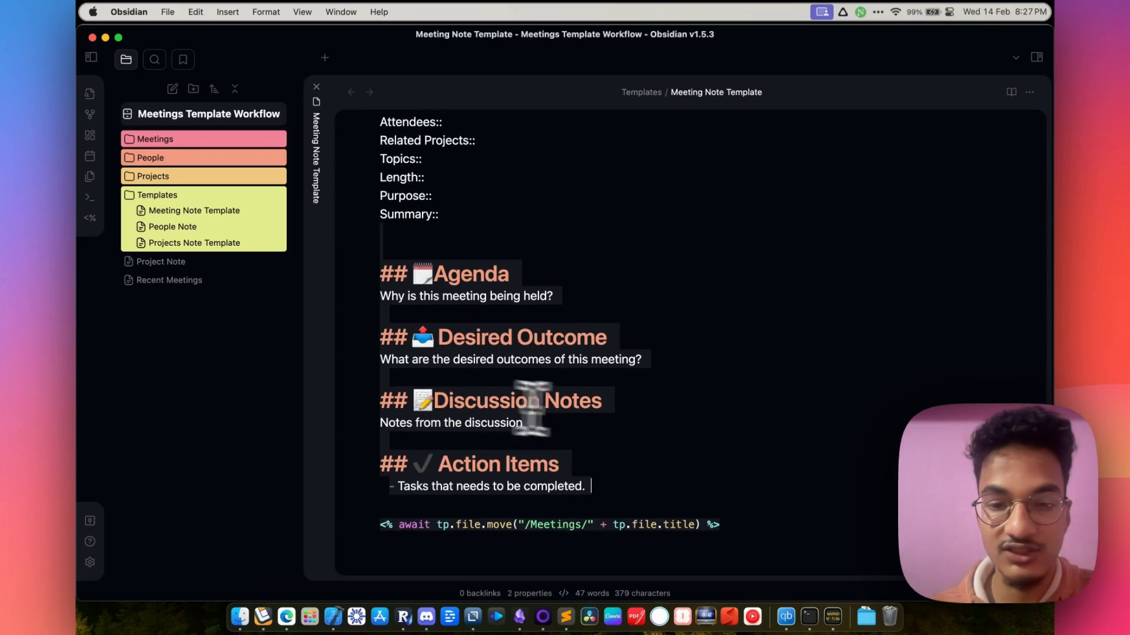
pyautogui.click(530, 464)
pyautogui.scroll(-3, 517, 479)
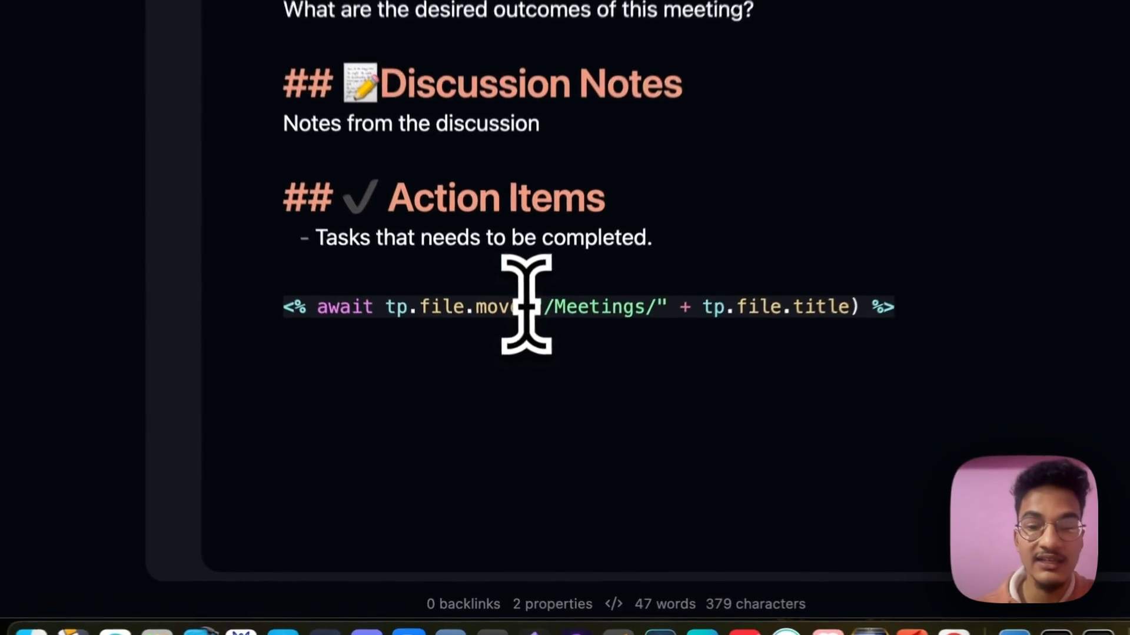
pyautogui.click(512, 428)
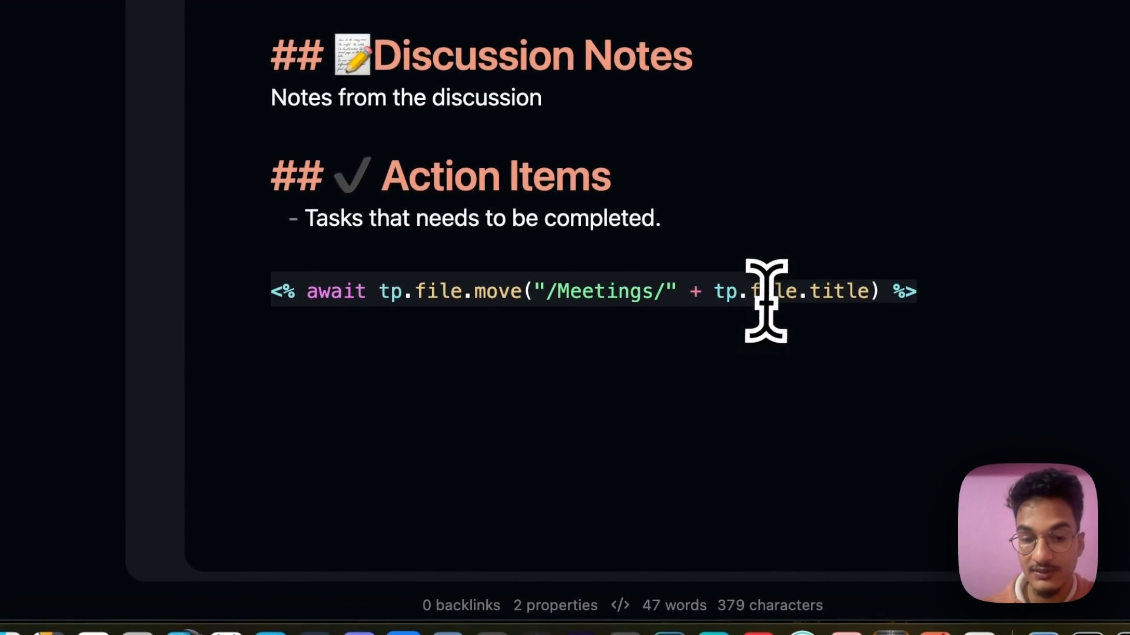
pyautogui.moveTo(379, 291); pyautogui.dragTo(533, 291)
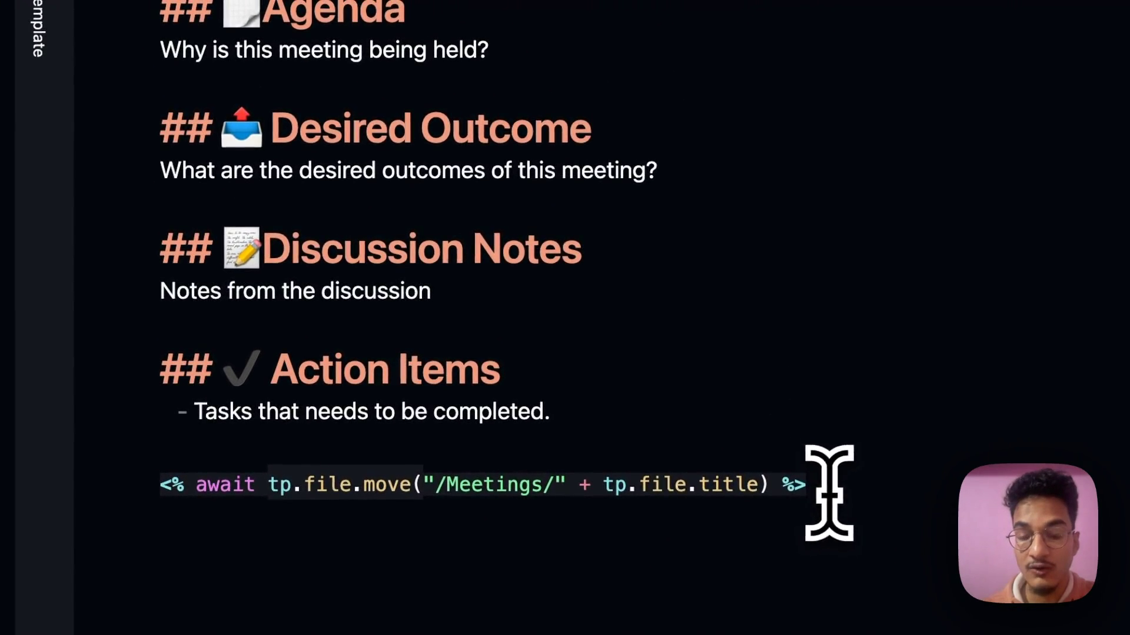
pyautogui.click(842, 457)
pyautogui.click(676, 257)
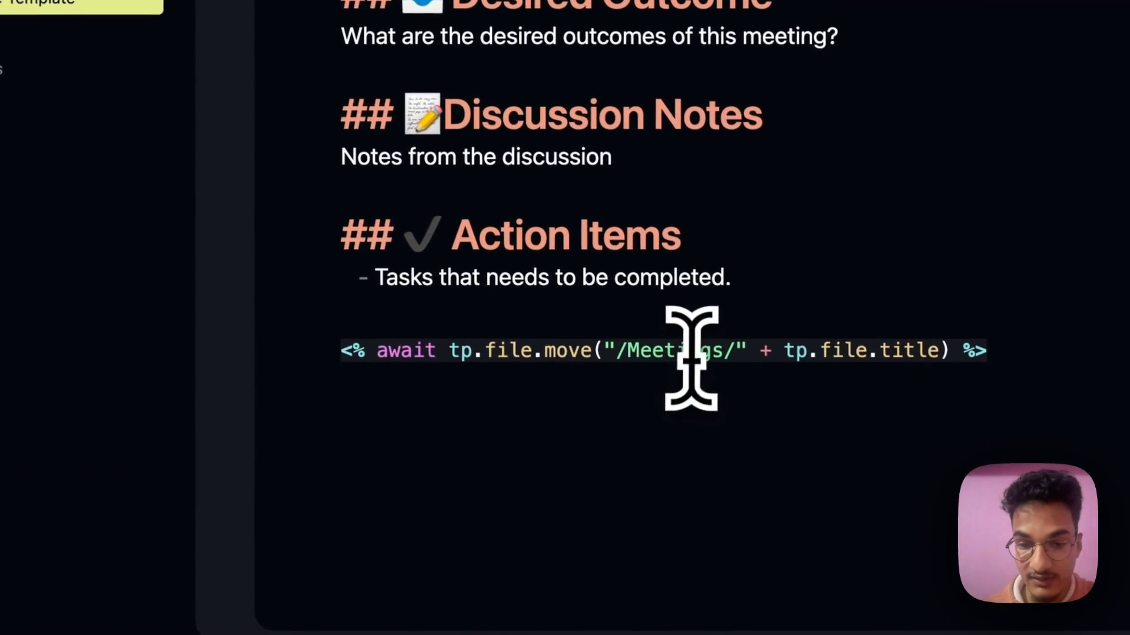
pyautogui.click(887, 618)
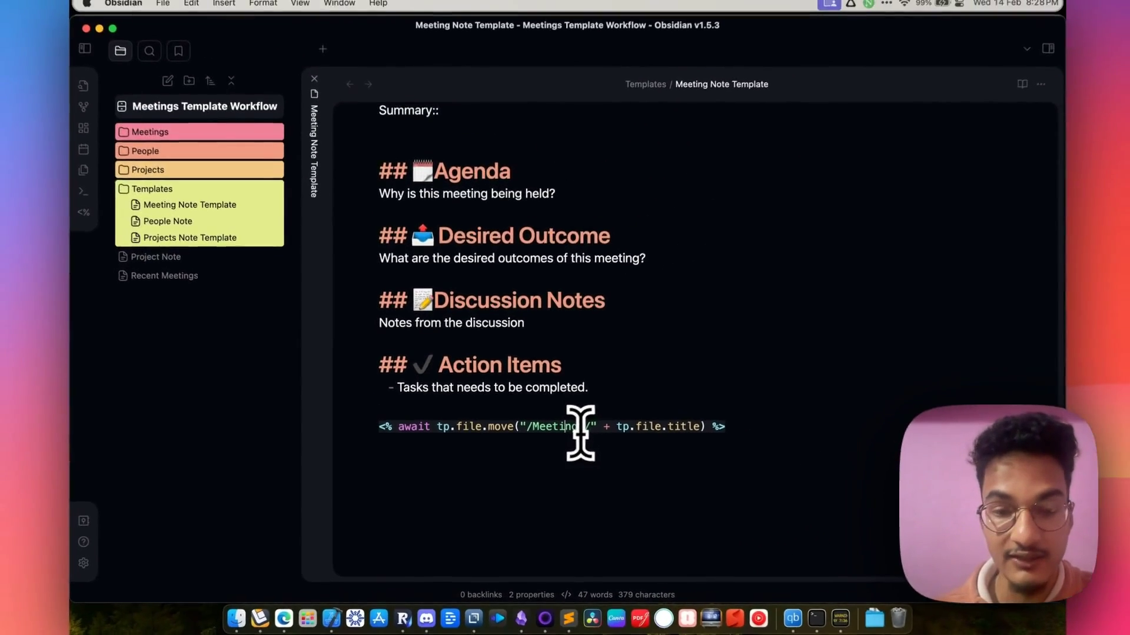
# Step: Show the Meeting Note Template in reading view with its properties and inline fields
pyautogui.scroll(5, 718, 353)
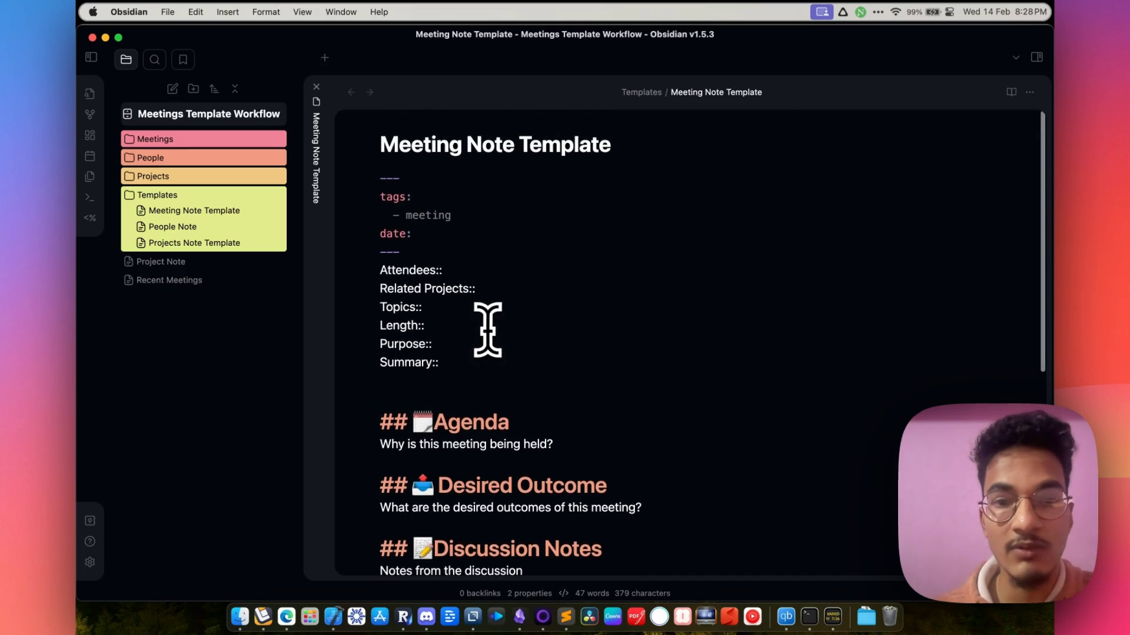
pyautogui.press('super+e')
pyautogui.scroll(-1, 471, 271)
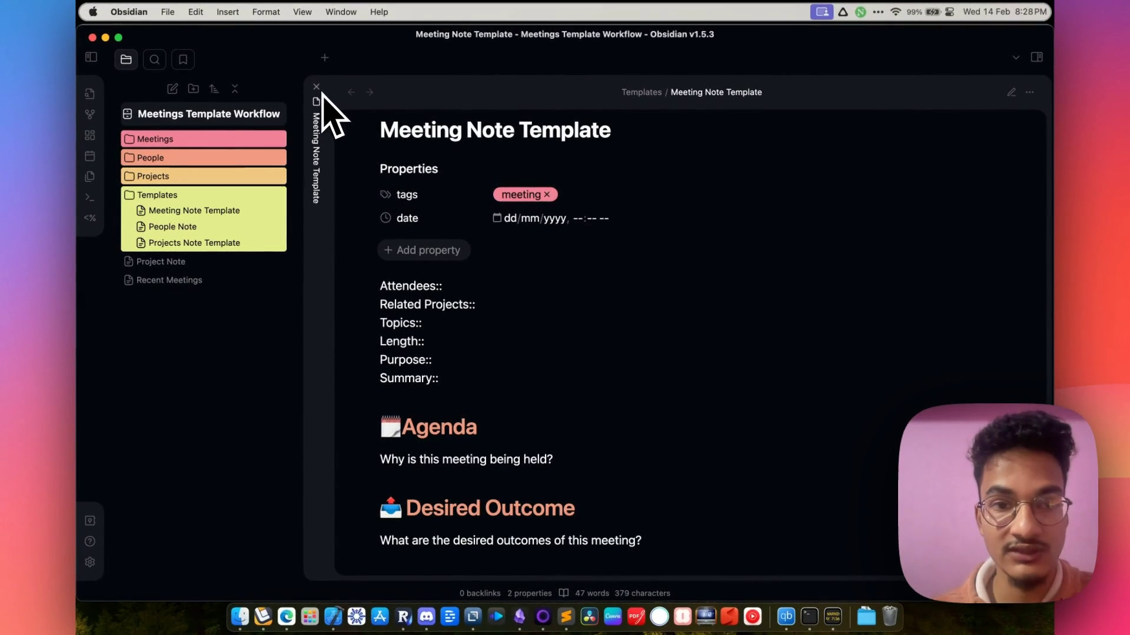
# Step: Close the Meeting Note Template and examine the People Note template's properties and Related Projects field in reading view
pyautogui.click(316, 86)
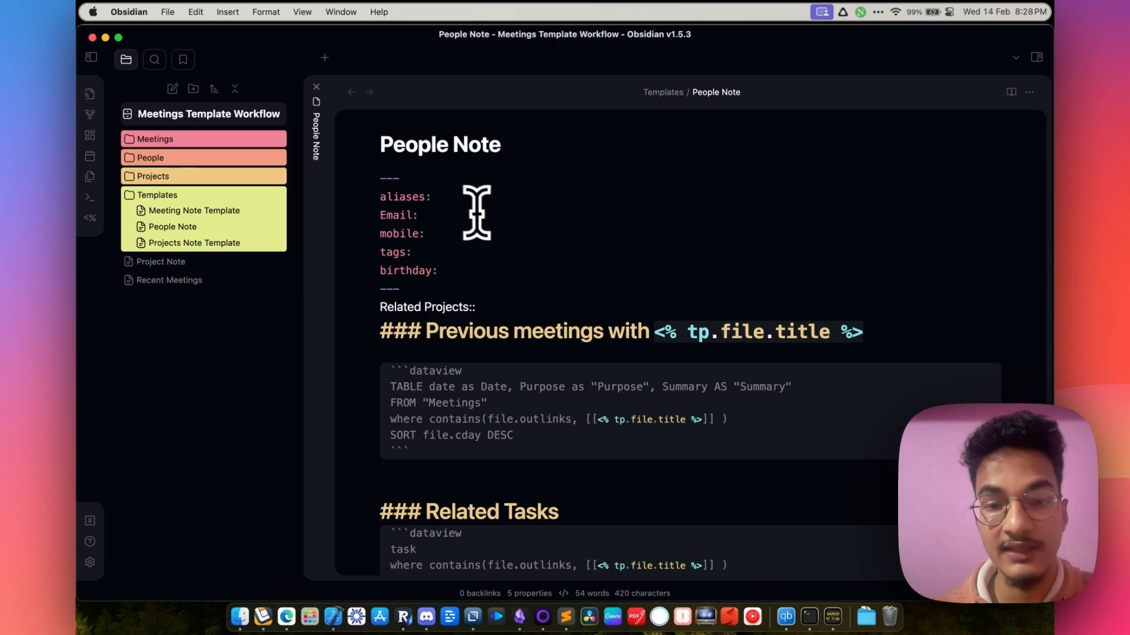
pyautogui.press('super+e')
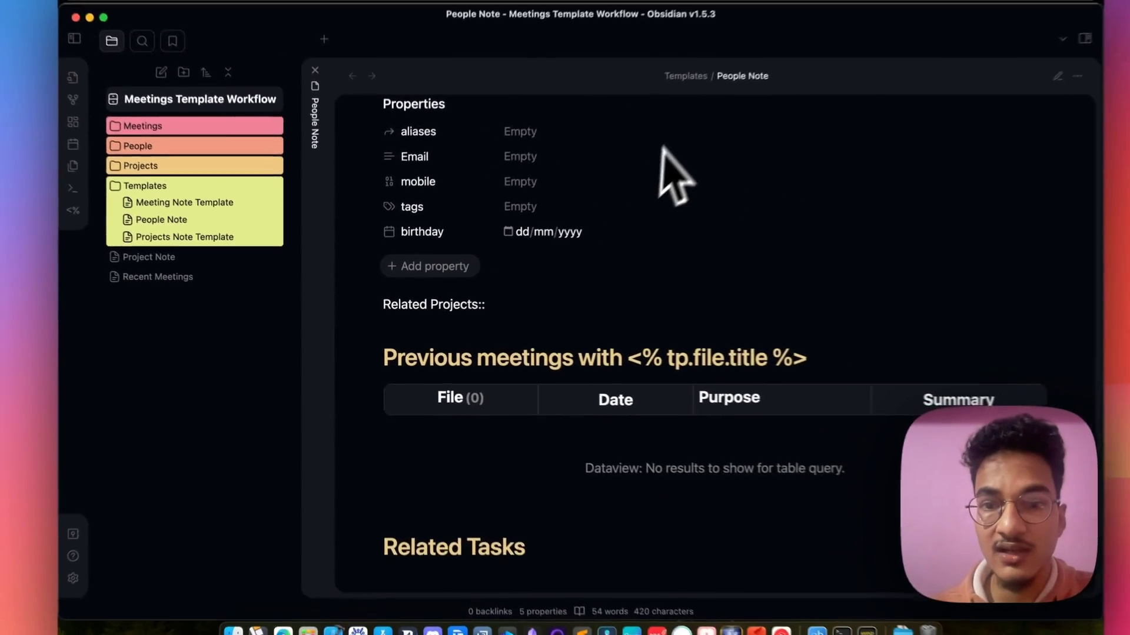
pyautogui.scroll(2, 624, 274)
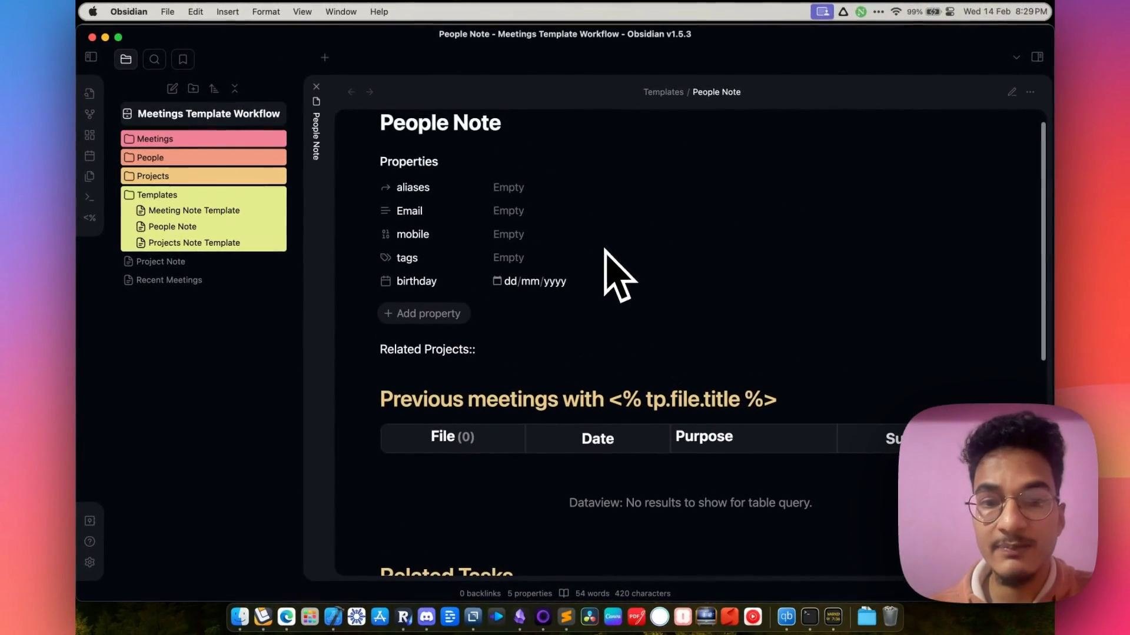
pyautogui.scroll(1, 502, 172)
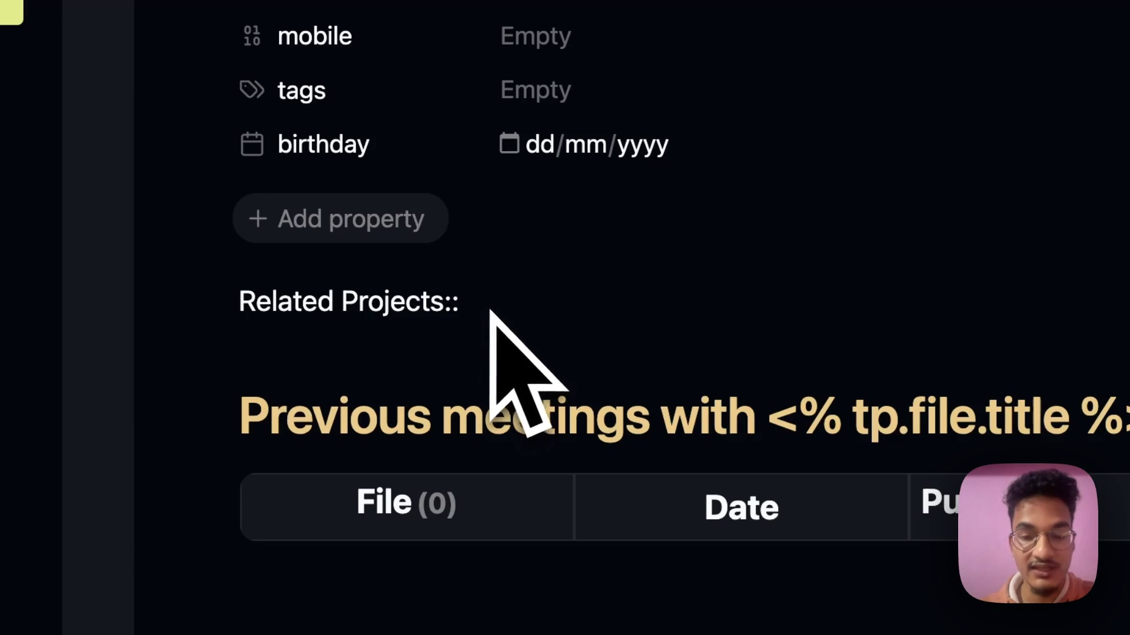
pyautogui.scroll(-3, 572, 308)
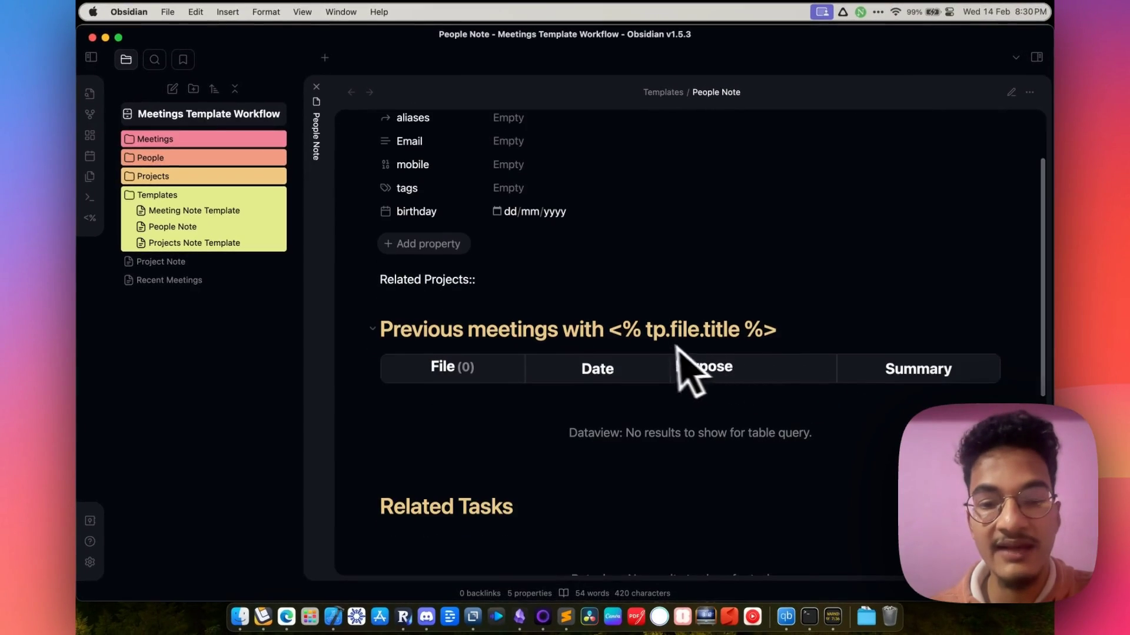
pyautogui.scroll(-1, 685, 368)
# Step: Examine the tp.file.title Templater code in the People Note's "Previous meetings with" heading in editing view
pyautogui.press('super+e')
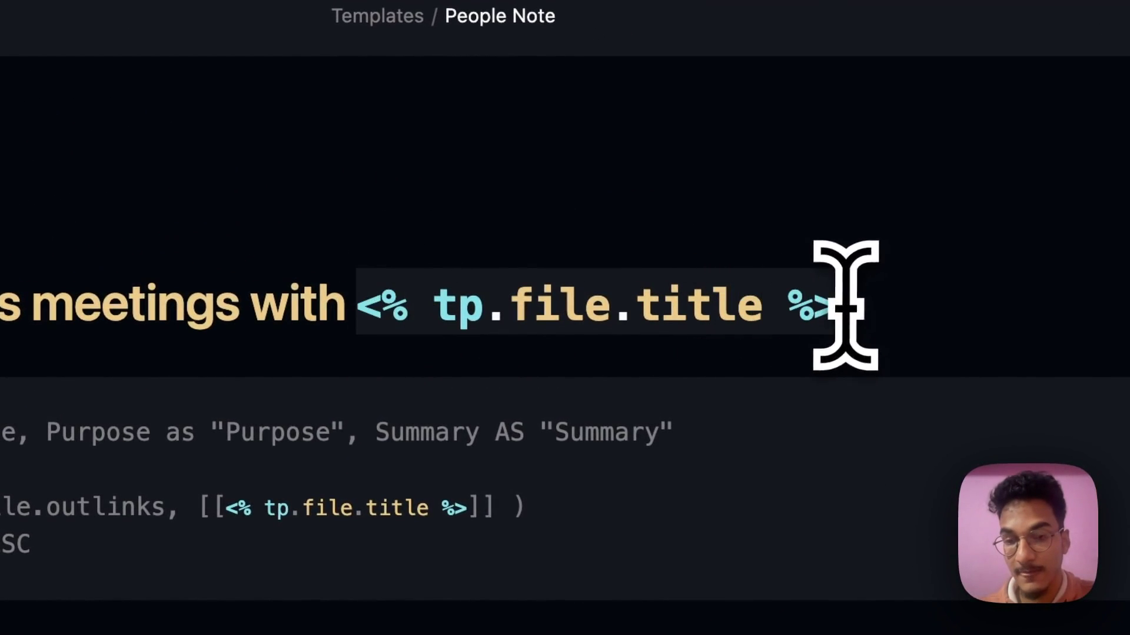
pyautogui.scroll(2, 555, 322)
pyautogui.click(555, 323)
pyautogui.press('Right')
pyautogui.press('Right')
pyautogui.press('Right')
pyautogui.press('Right')
pyautogui.press('Right')
pyautogui.press('Right')
pyautogui.press('Right')
pyautogui.press('Right')
pyautogui.press('Right')
pyautogui.press('Right')
pyautogui.press('Right')
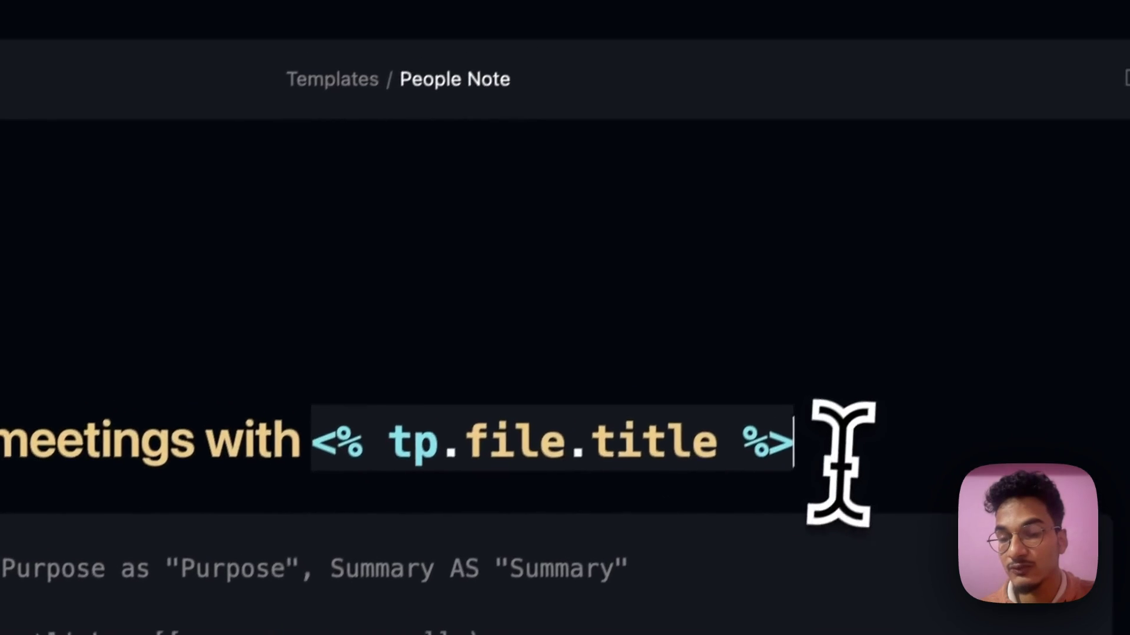
pyautogui.scroll(2, 818, 441)
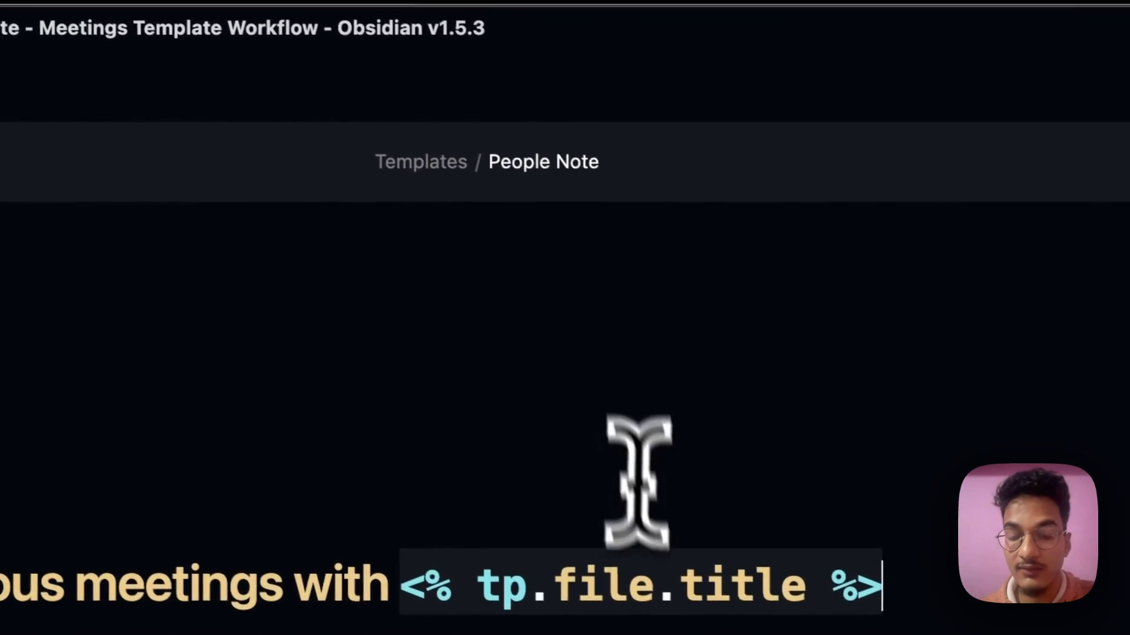
pyautogui.scroll(1, 647, 517)
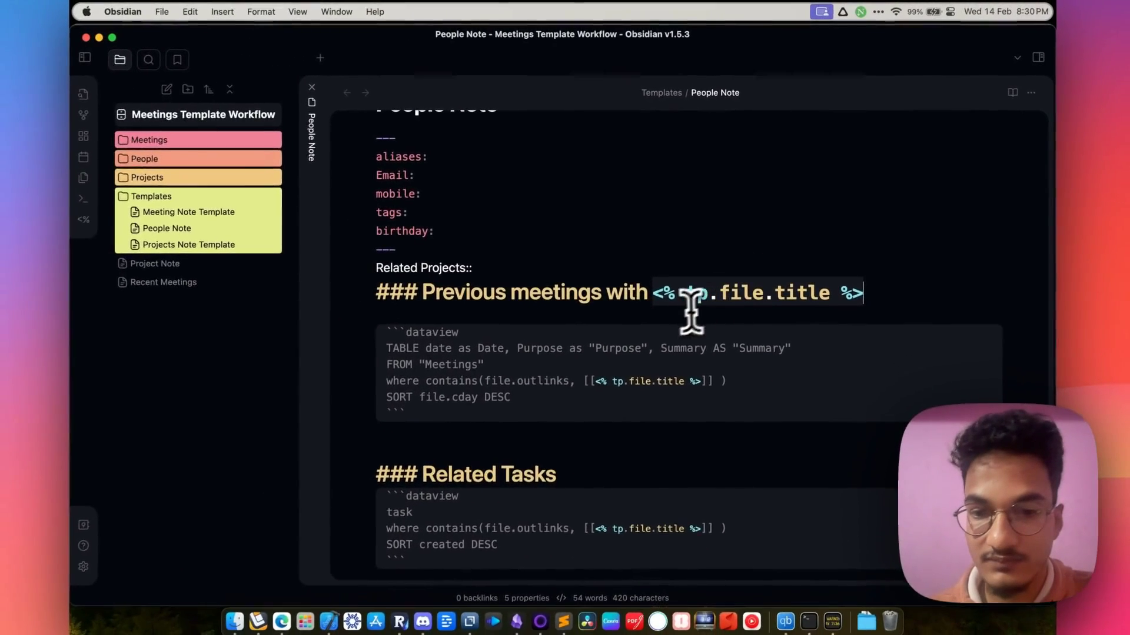
# Step: Examine the Dataview table query under "Previous meetings with" line by line, comparing its source with the rendered table
pyautogui.click(647, 314)
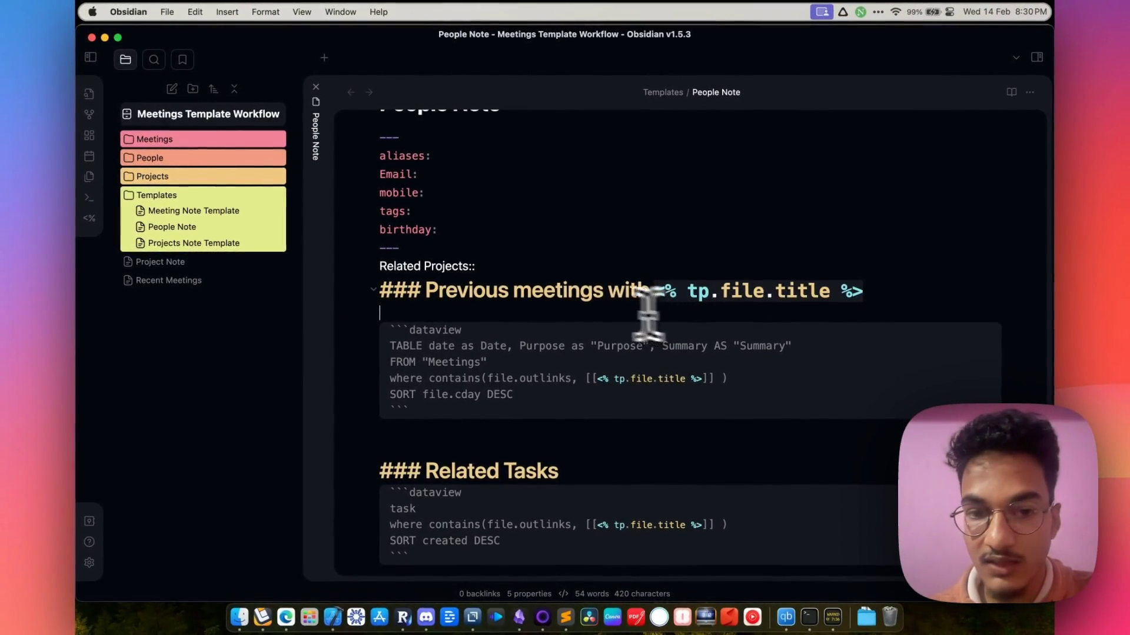
pyautogui.click(581, 291)
pyautogui.click(449, 329)
pyautogui.scroll(-3, 416, 326)
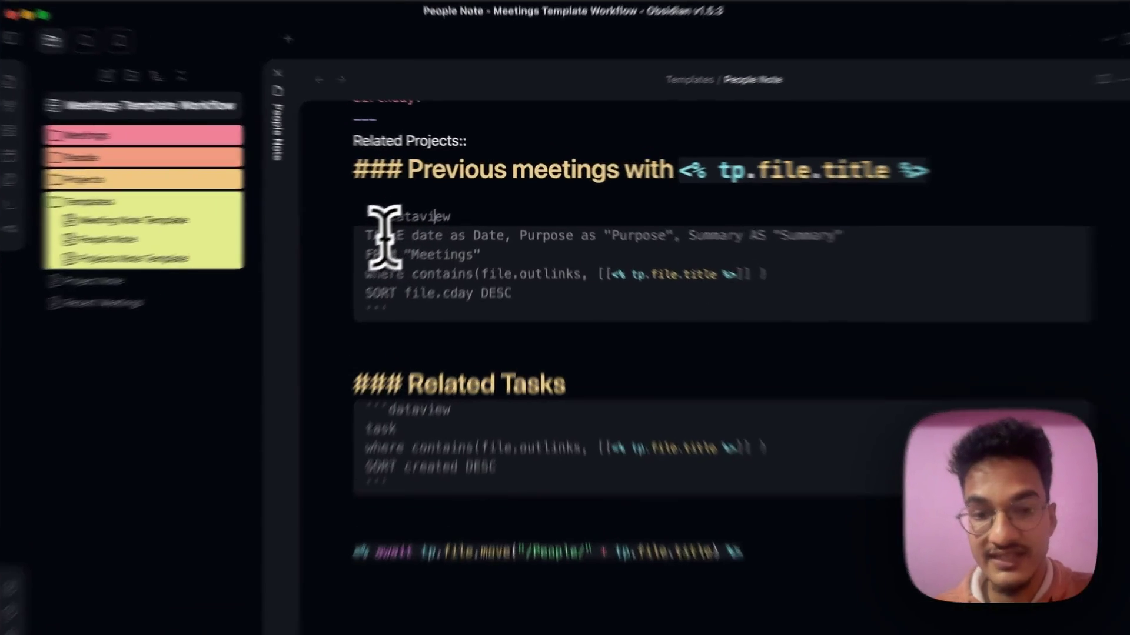
pyautogui.click(397, 224)
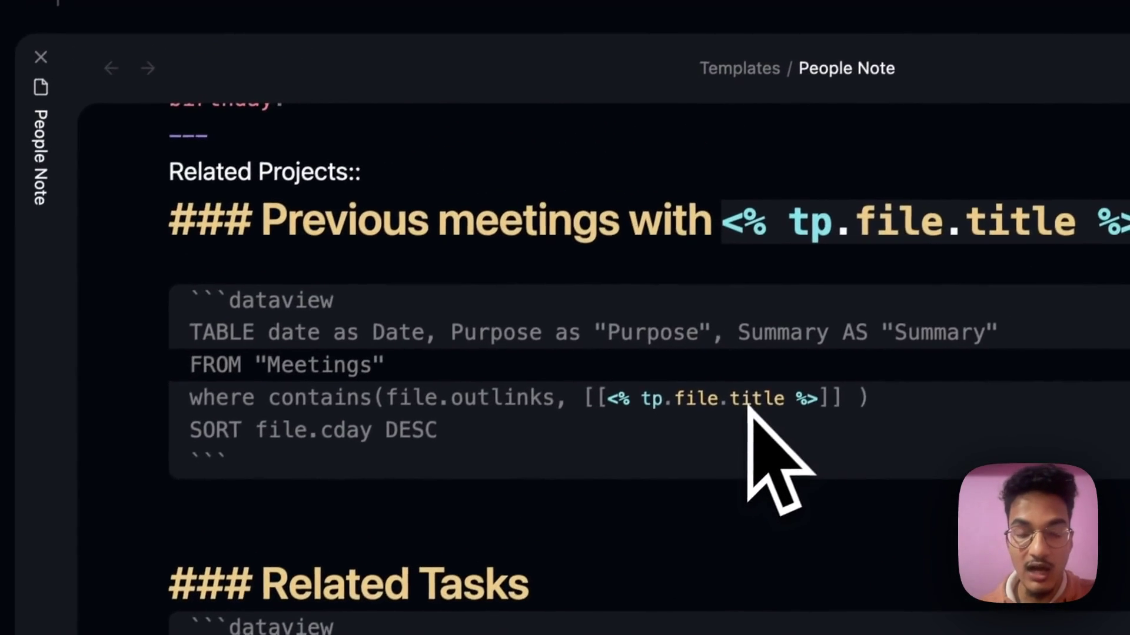
pyautogui.scroll(2, 459, 170)
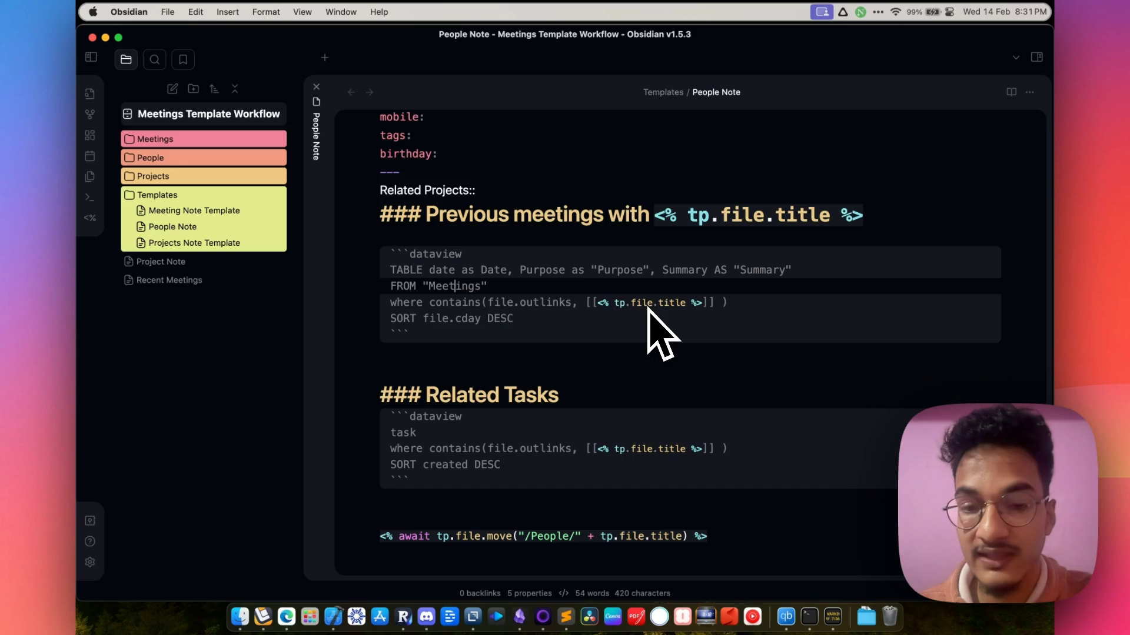
pyautogui.press('super+e')
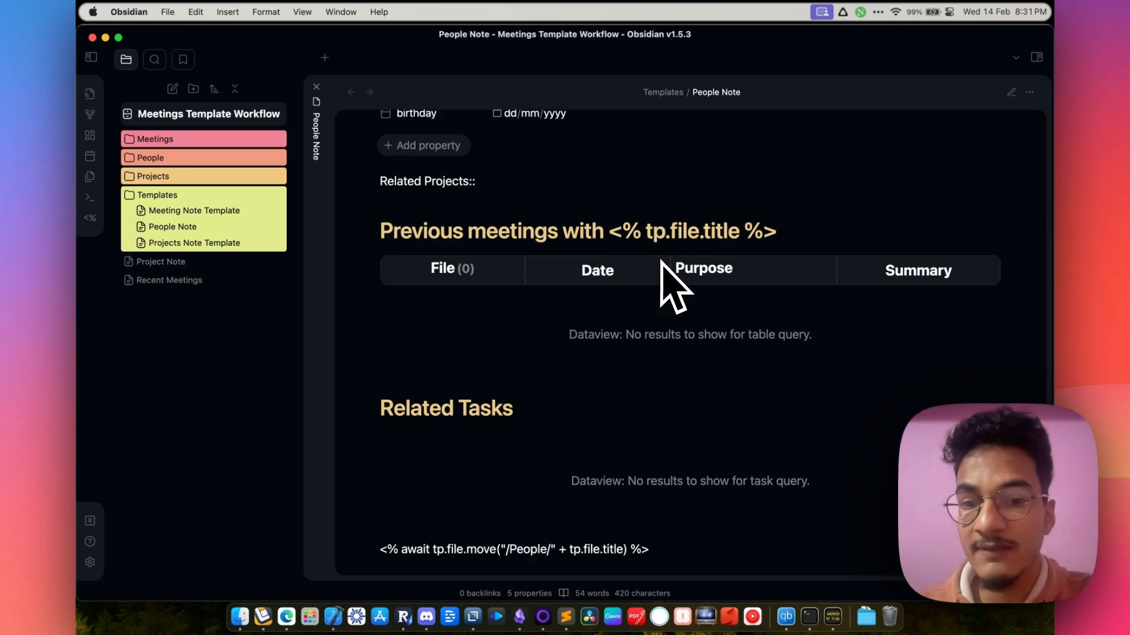
pyautogui.press('super+e')
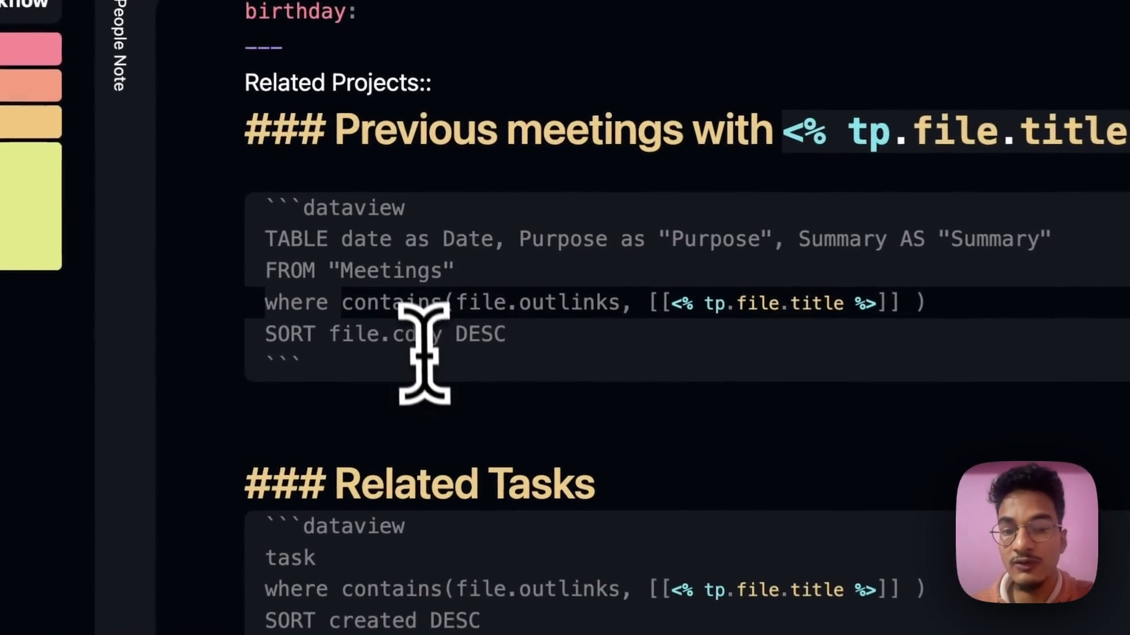
pyautogui.click(507, 304)
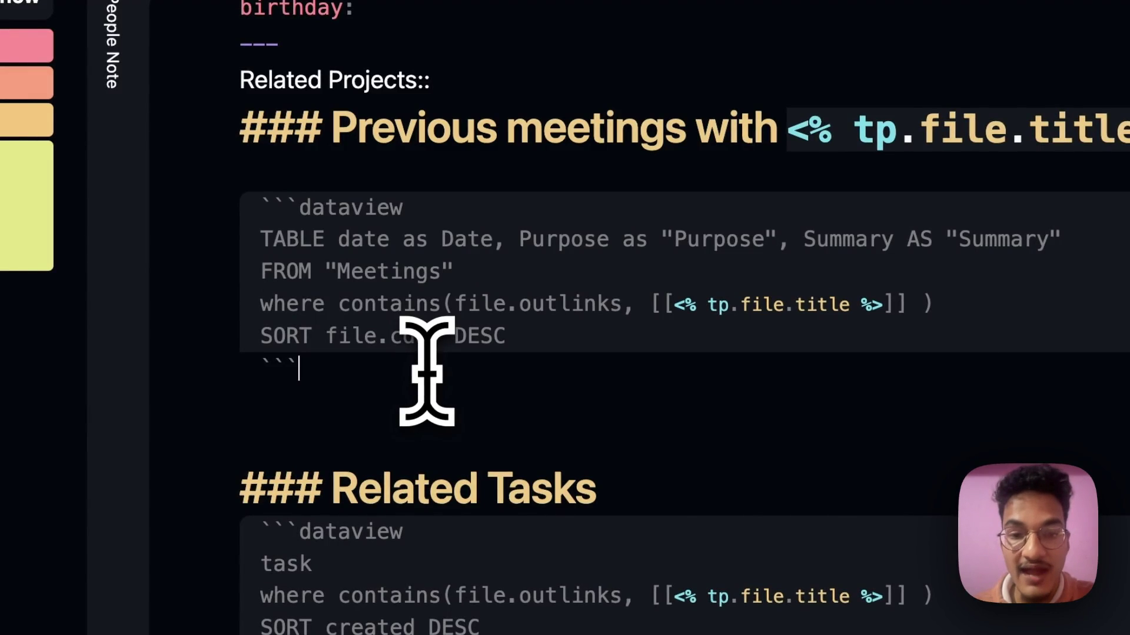
pyautogui.press('Down')
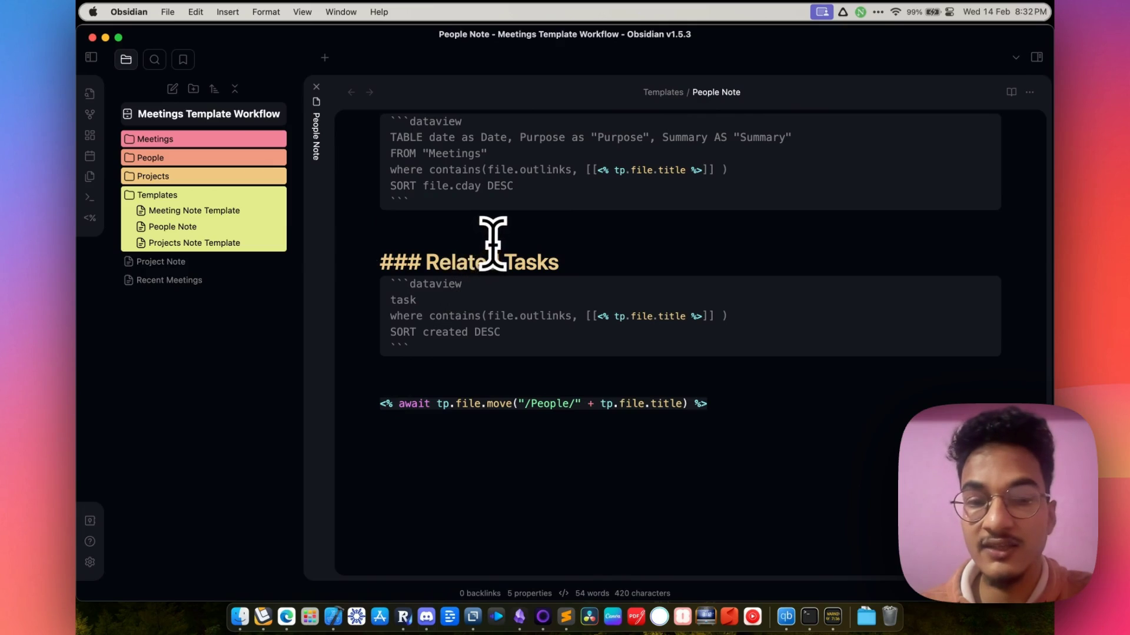
# Step: Examine the People Note's Related Tasks section and its Dataview task query in both reading and editing view
pyautogui.press('super+e')
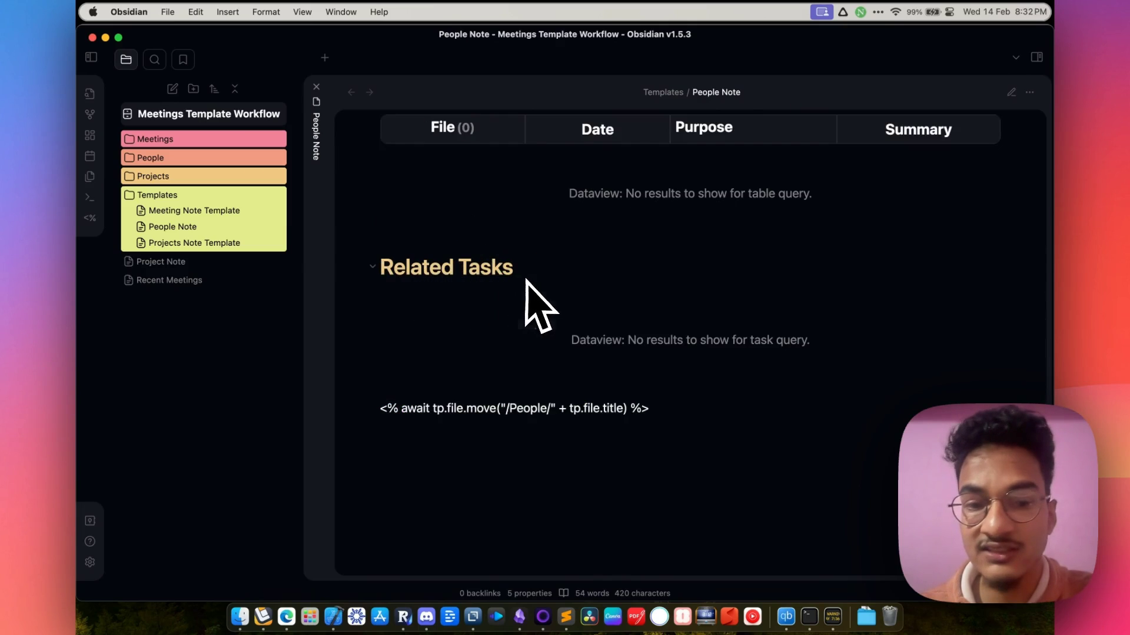
pyautogui.press('super+e')
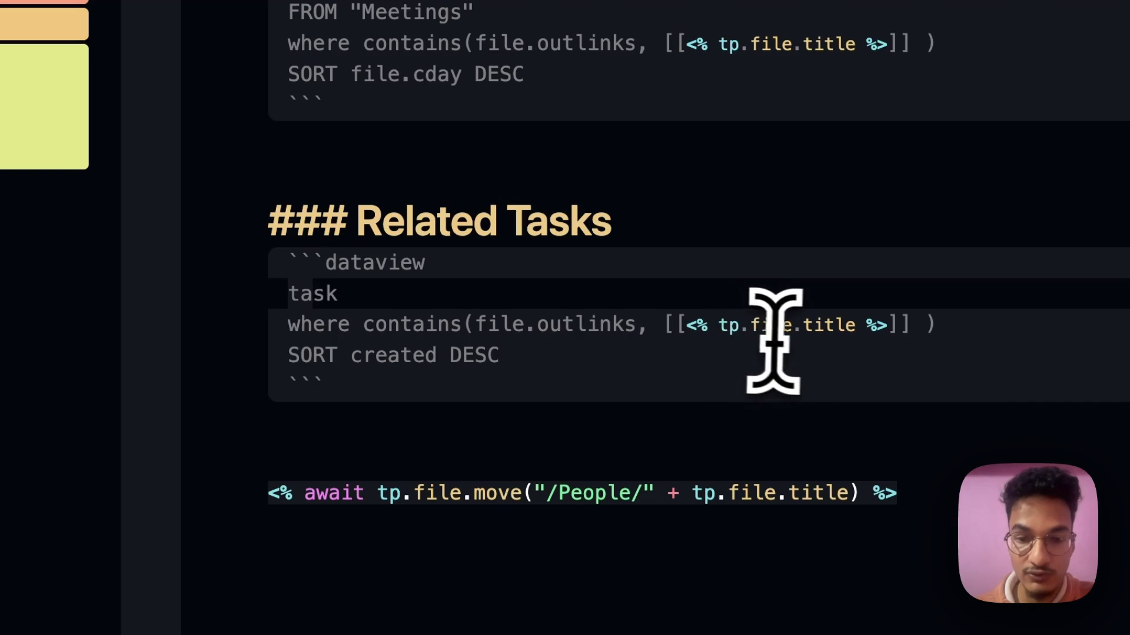
pyautogui.click(560, 379)
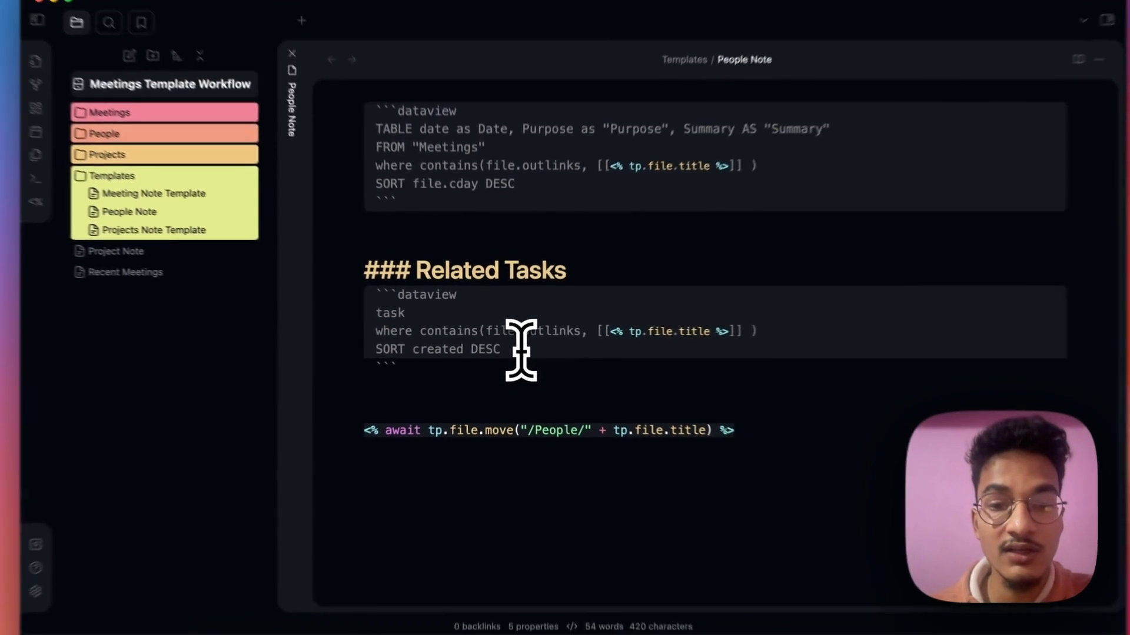
pyautogui.press('super+e')
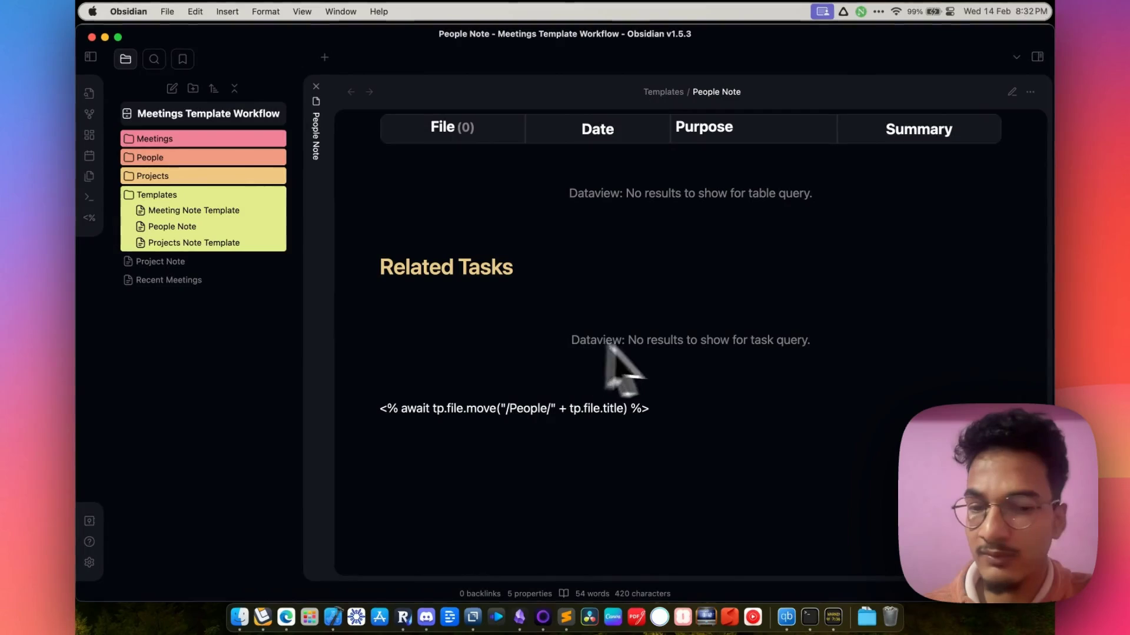
pyautogui.scroll(1, 637, 376)
pyautogui.scroll(-2, 764, 406)
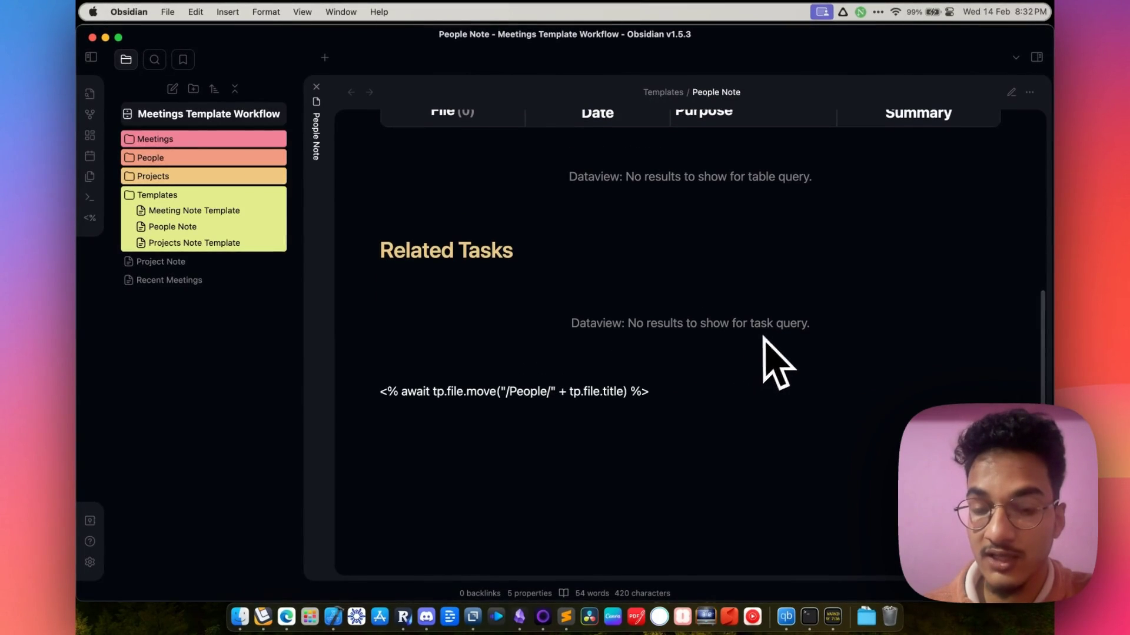
# Step: Examine the People Note's closing Templater command that moves the note to the People folder
pyautogui.press('super+e')
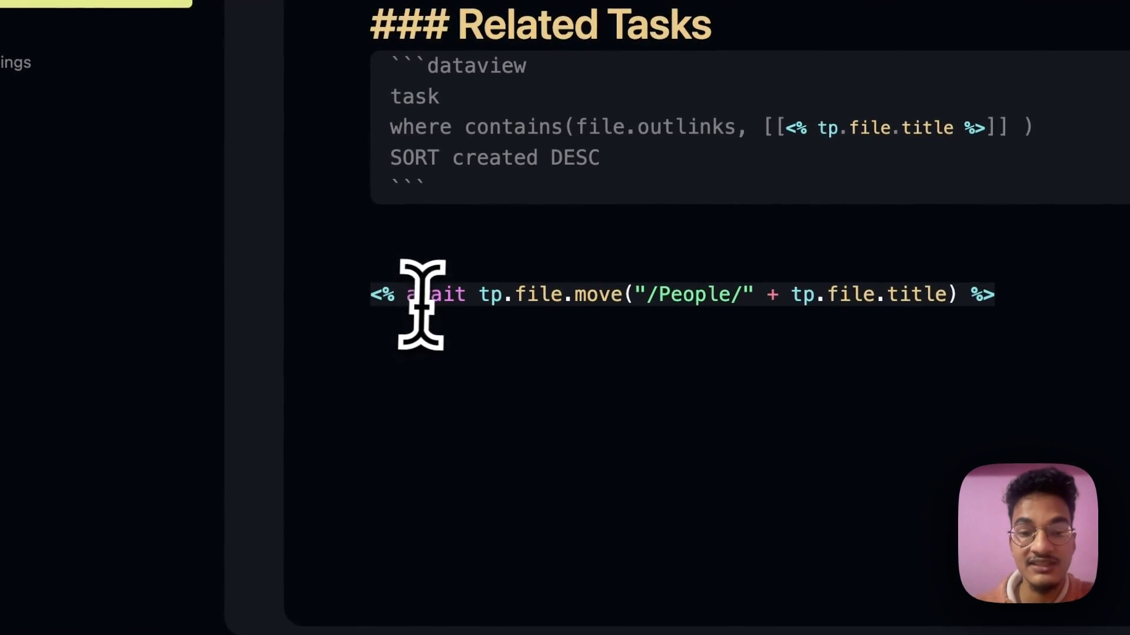
pyautogui.click(420, 297)
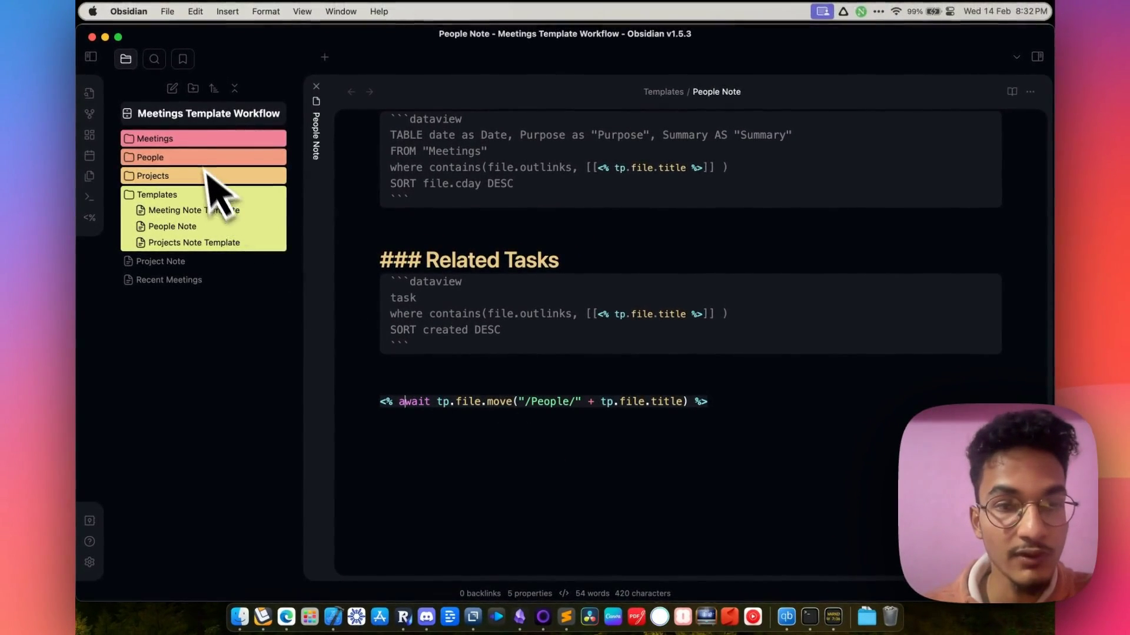
pyautogui.click(530, 442)
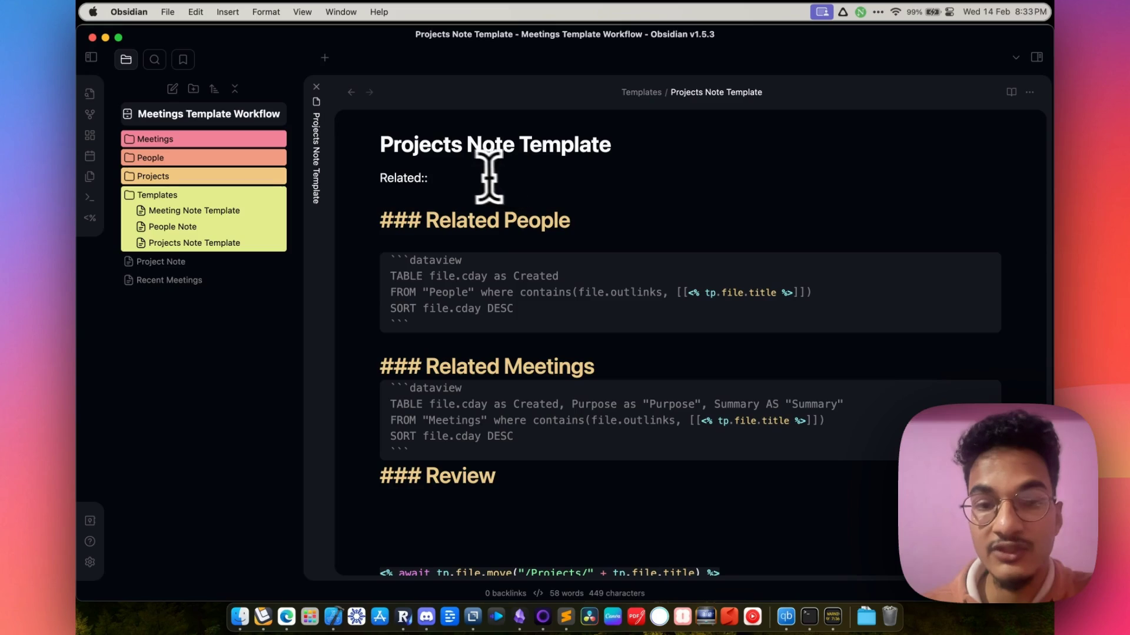
# Step: Open the Projects Note Template and examine its Related field and Related People section in both reading and editing view
pyautogui.press('super+e')
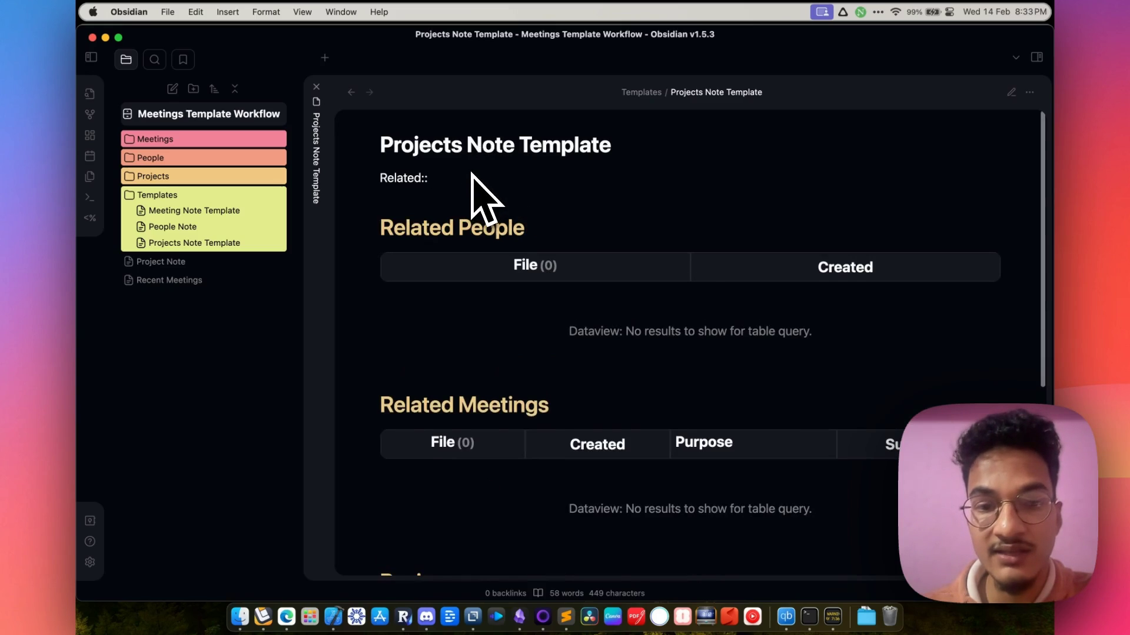
pyautogui.press('super+e')
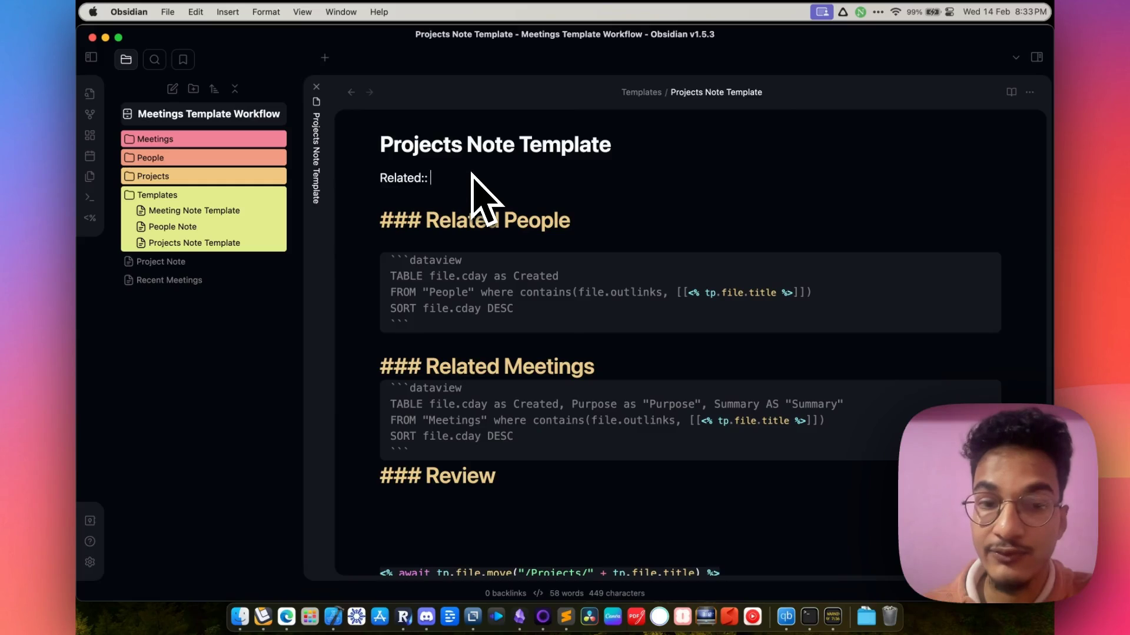
pyautogui.press('super+e')
pyautogui.press('super+e')
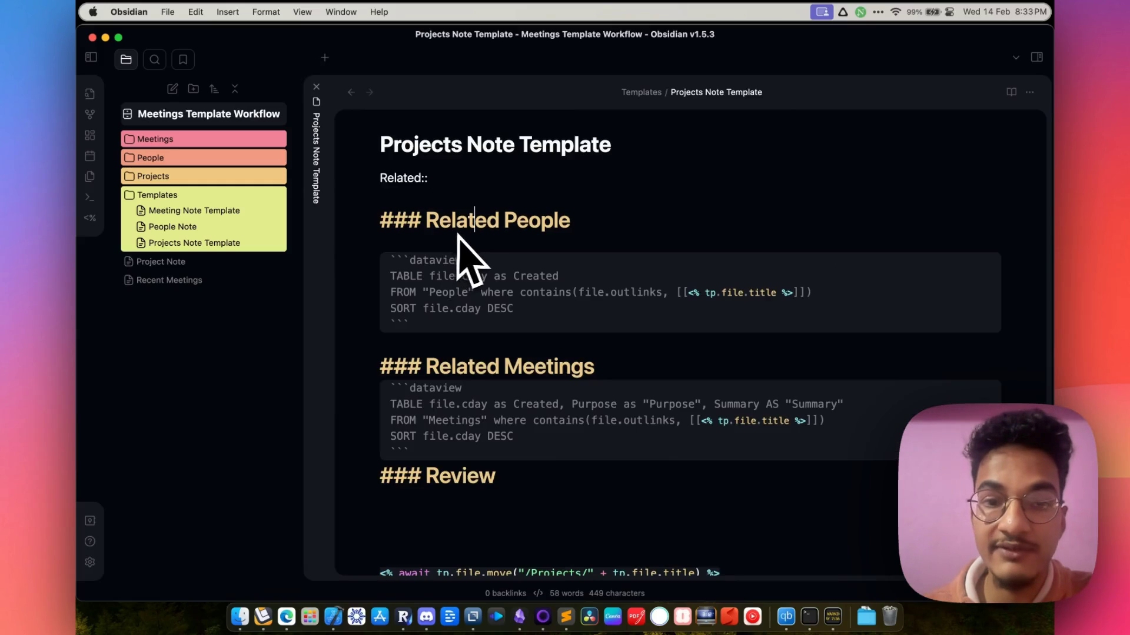
pyautogui.press('Down')
pyautogui.press('Down')
pyautogui.press('Down')
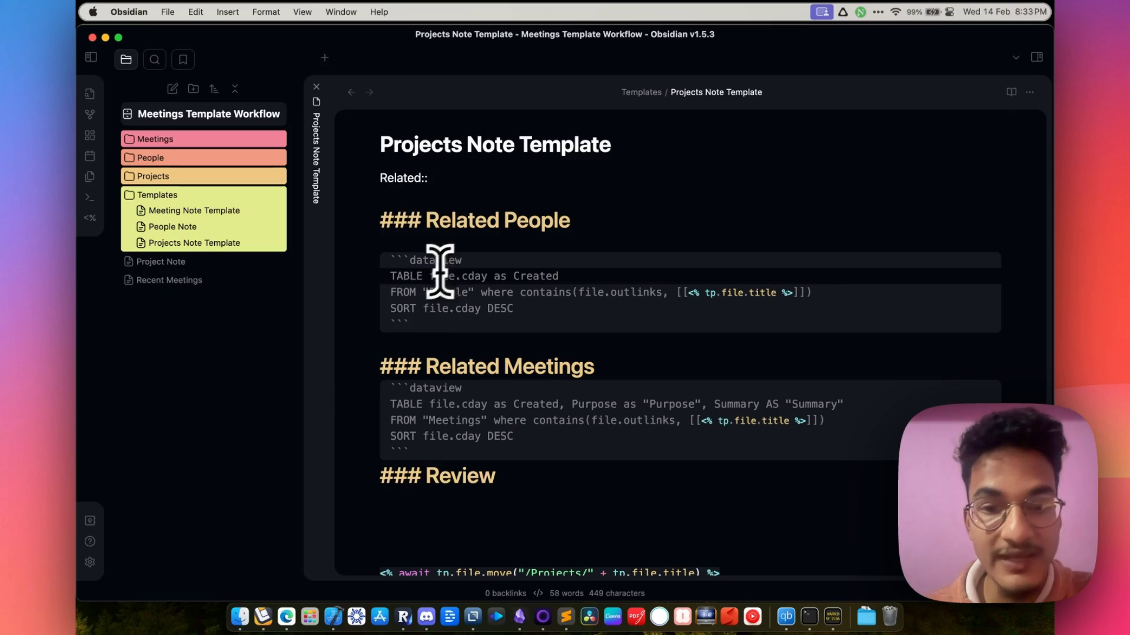
# Step: Compare the People Note's Related Projects field with the Related People query in the Projects Note Template
pyautogui.click(177, 228)
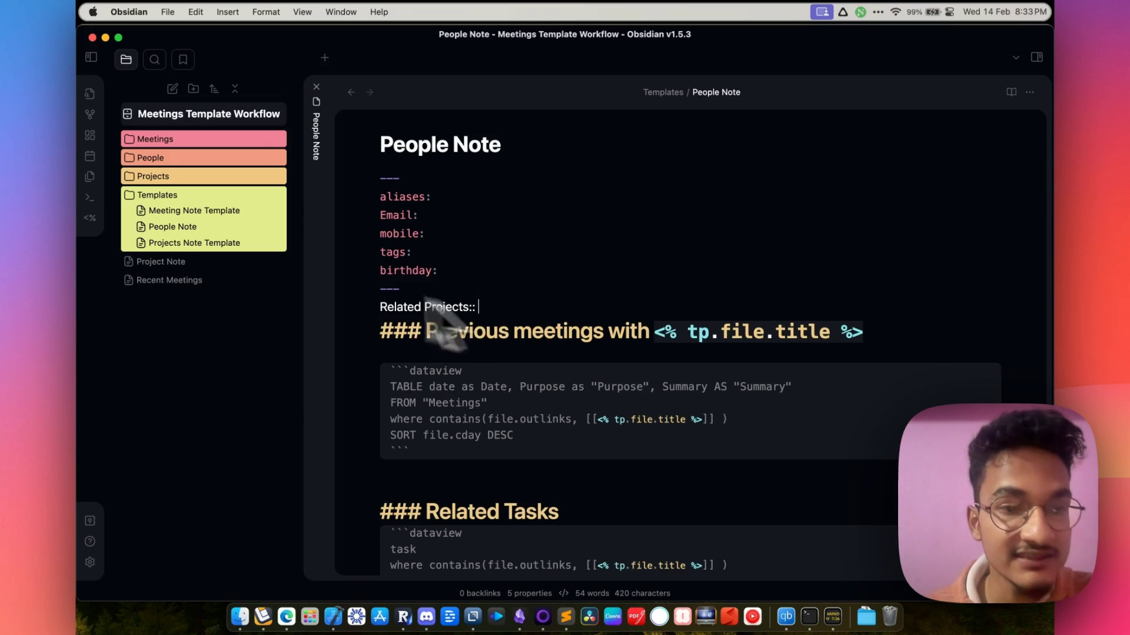
pyautogui.click(215, 243)
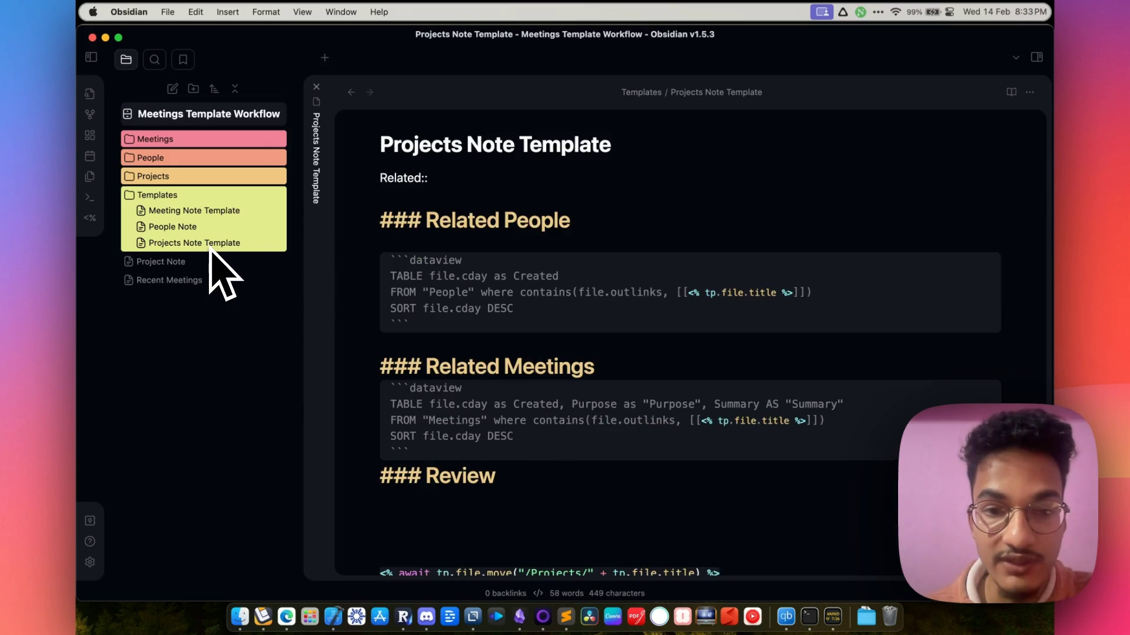
pyautogui.click(449, 291)
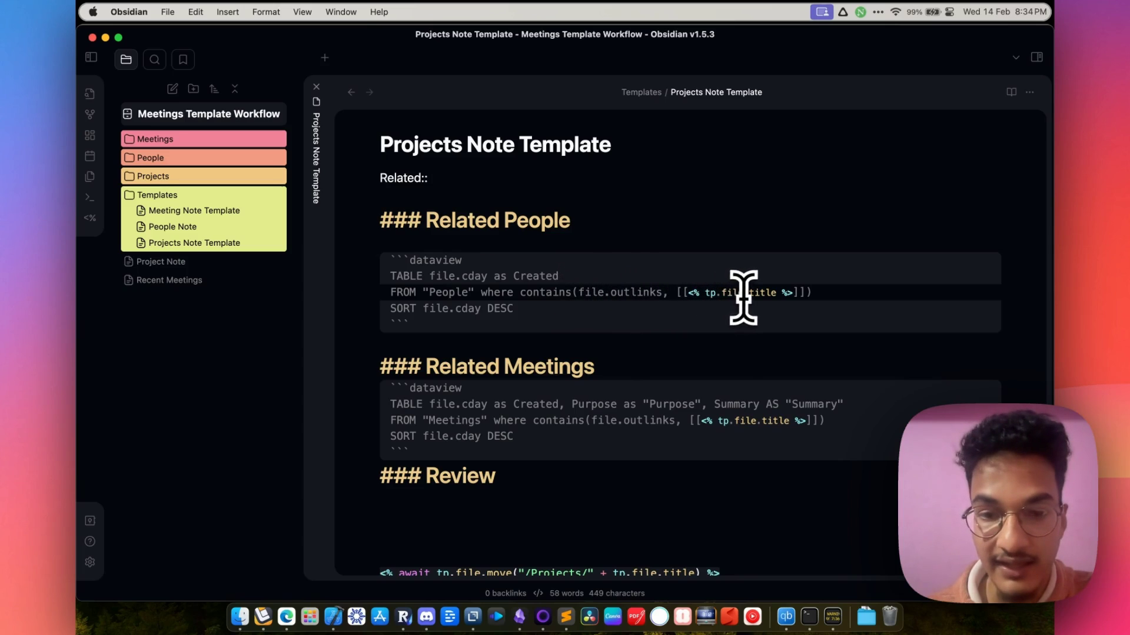
pyautogui.scroll(-2, 743, 297)
pyautogui.click(533, 310)
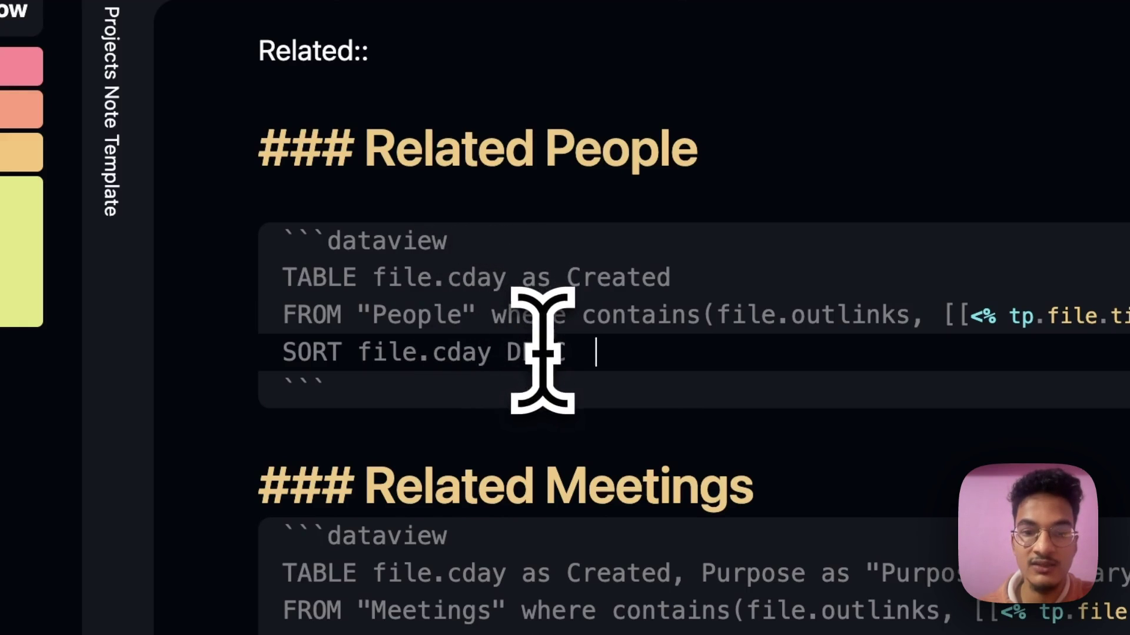
# Step: Show the Projects Note Template's Related Meetings and Review sections in reading view
pyautogui.scroll(-1, 726, 394)
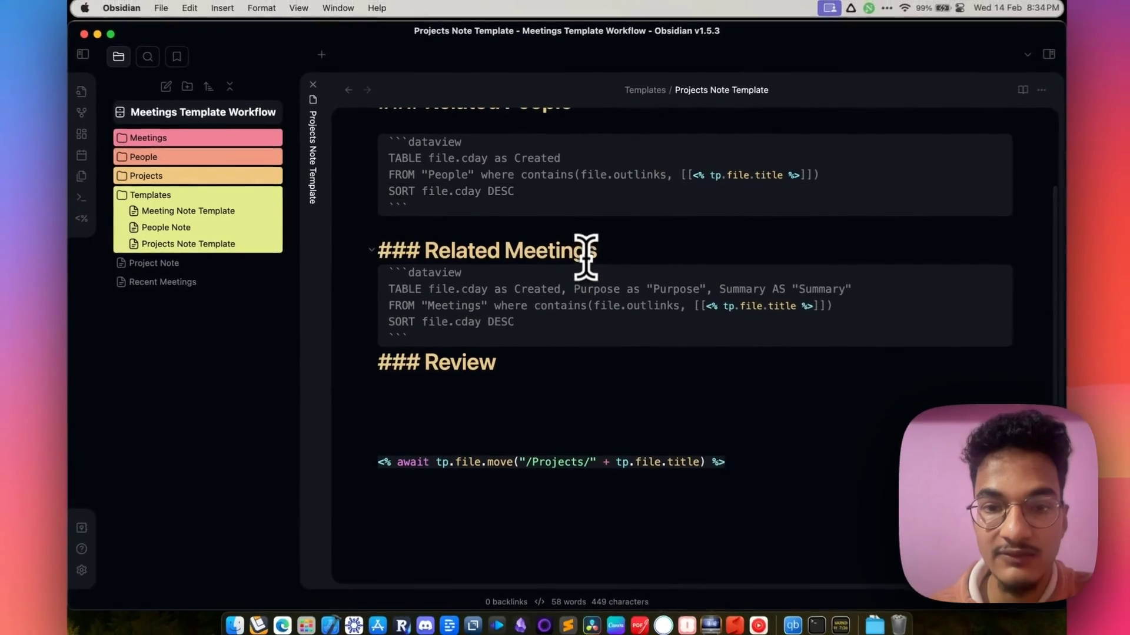
pyautogui.press('super+e')
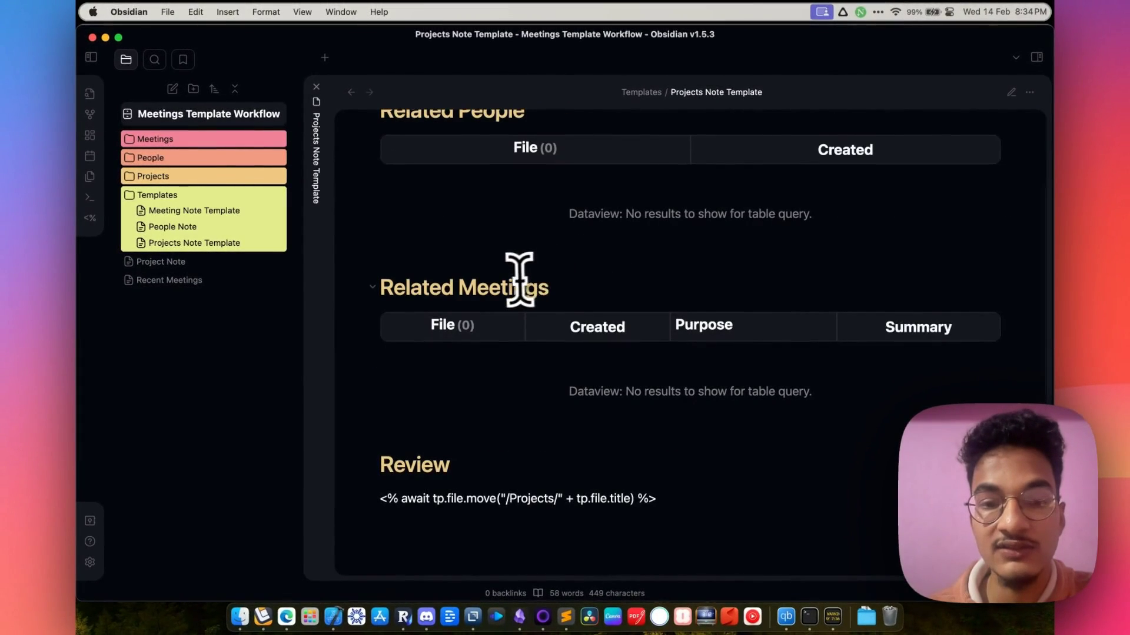
# Step: Examine the Projects Note Template's Related Meetings query, Review section and closing Templater move command in editing view
pyautogui.press('super+e')
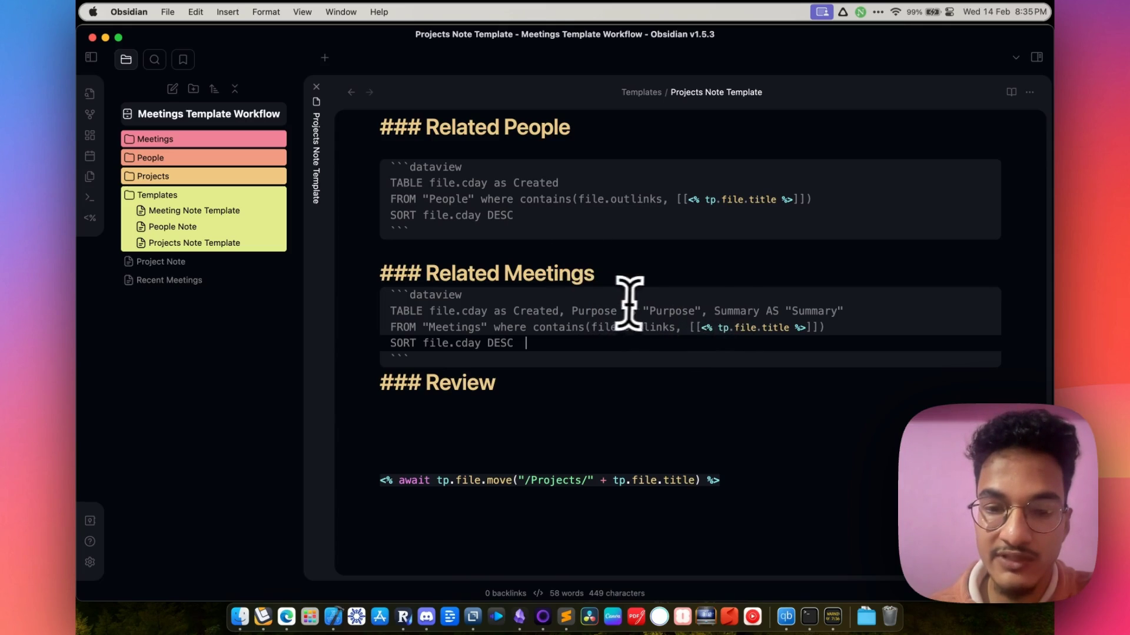
pyautogui.click(496, 358)
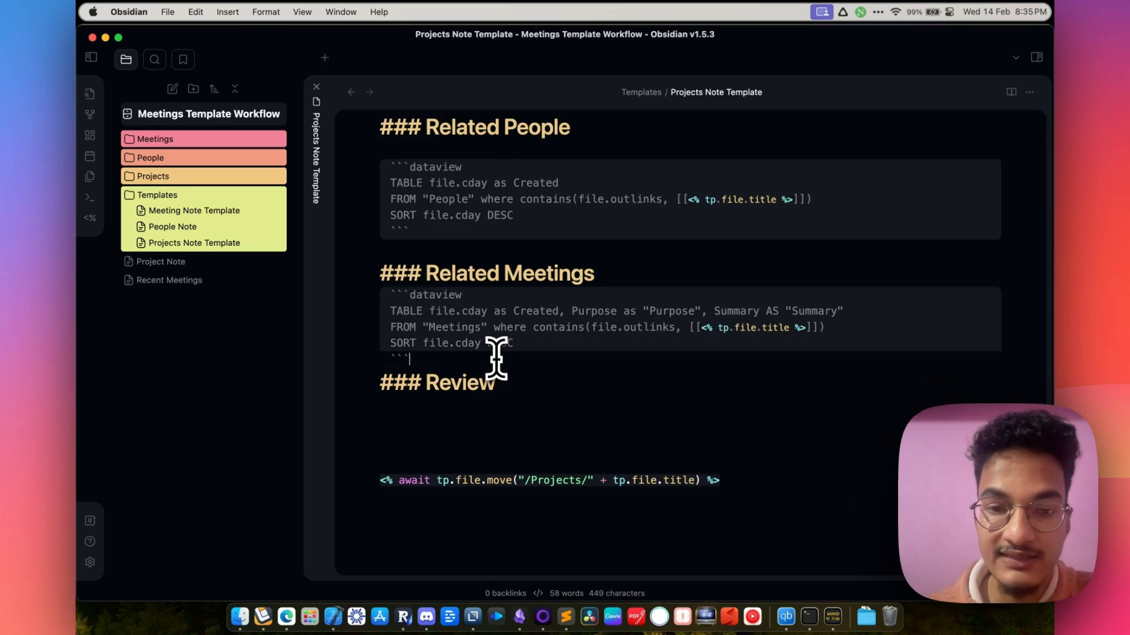
pyautogui.click(406, 301)
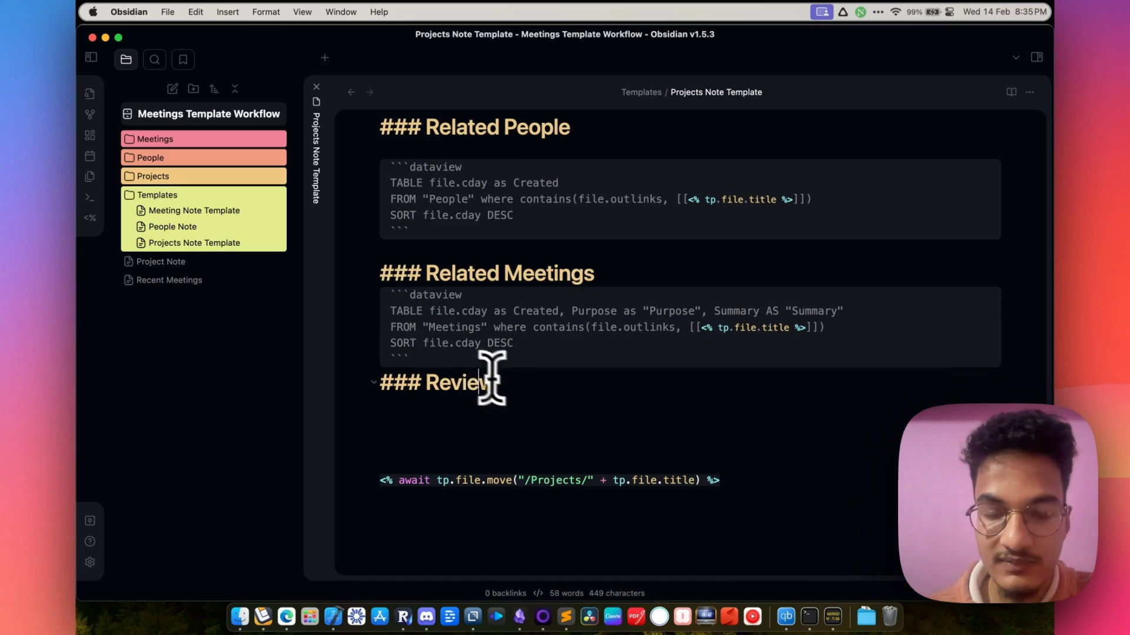
pyautogui.click(433, 388)
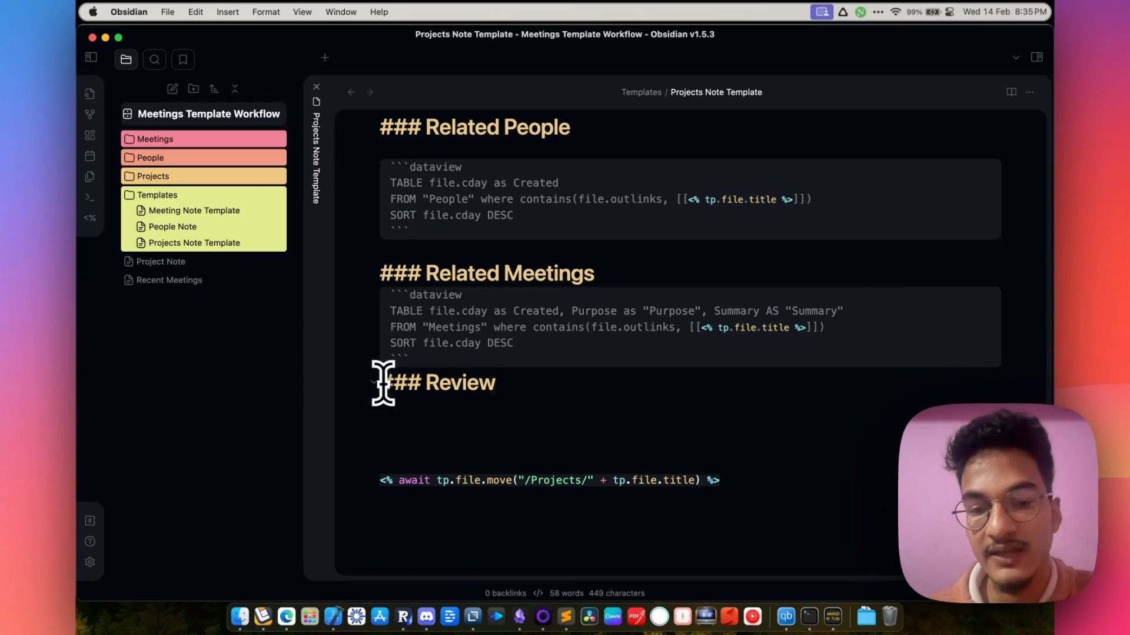
pyautogui.click(518, 394)
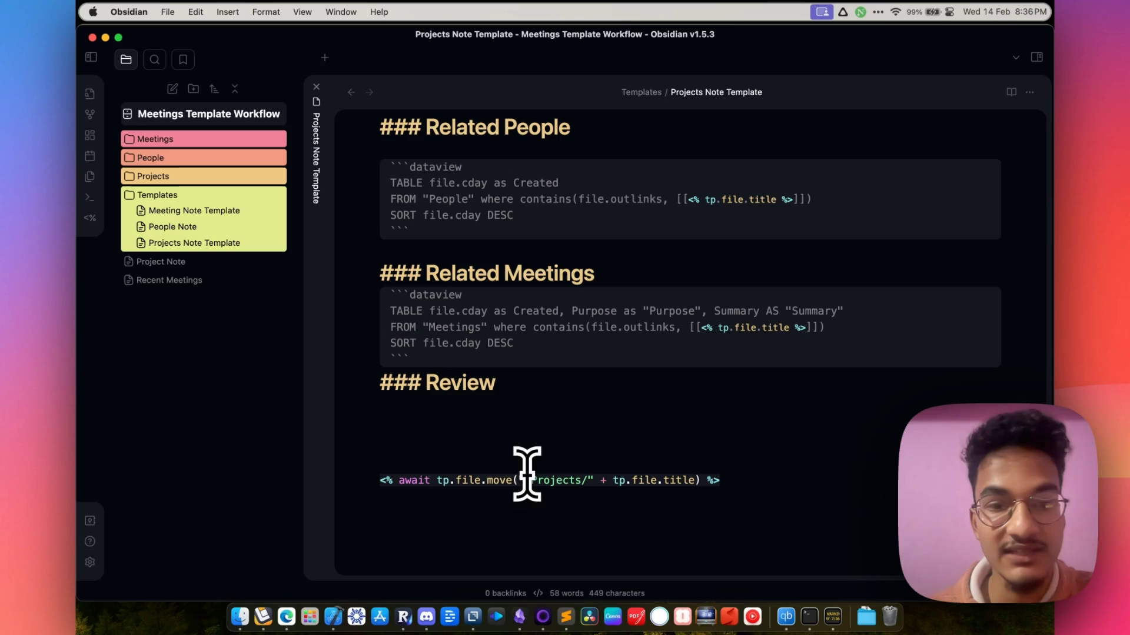
# Step: Rename the People Note in the Templates folder as People Note Template
pyautogui.rightClick(185, 226)
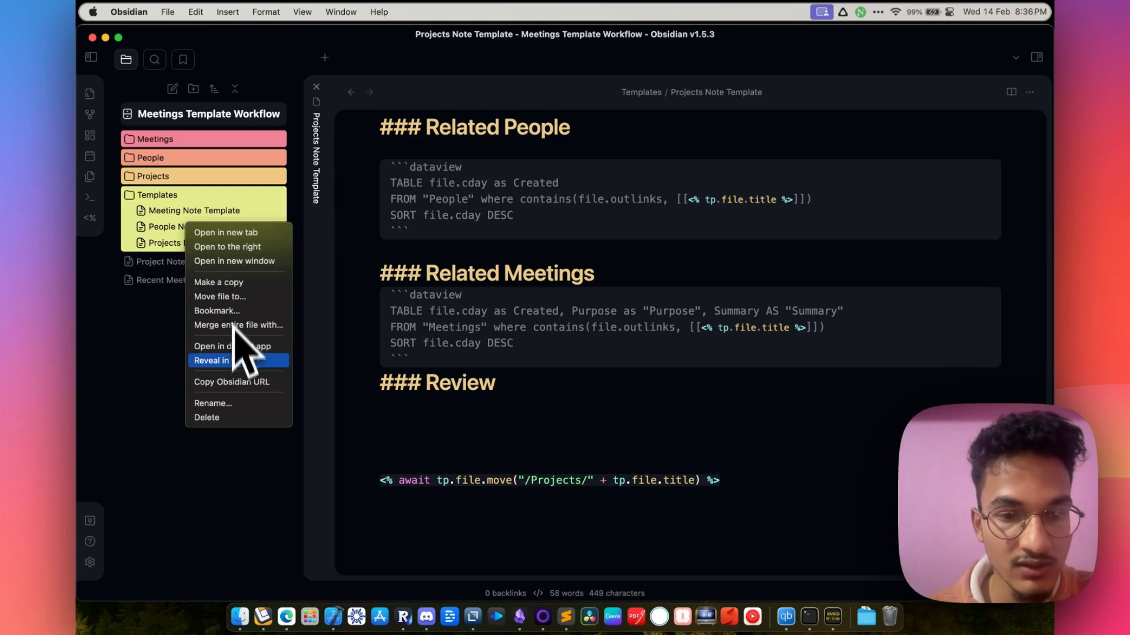
pyautogui.click(229, 403)
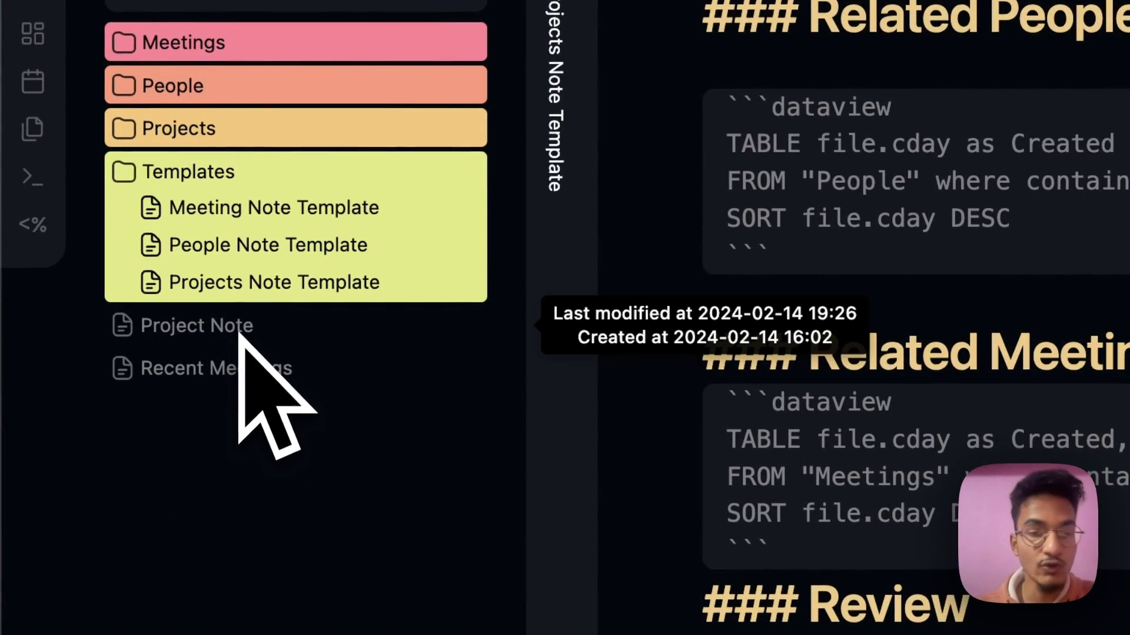
# Step: Open the Project Note and Recent Meetings notes in turn, ending on the Project Note
pyautogui.click(238, 332)
pyautogui.click(246, 369)
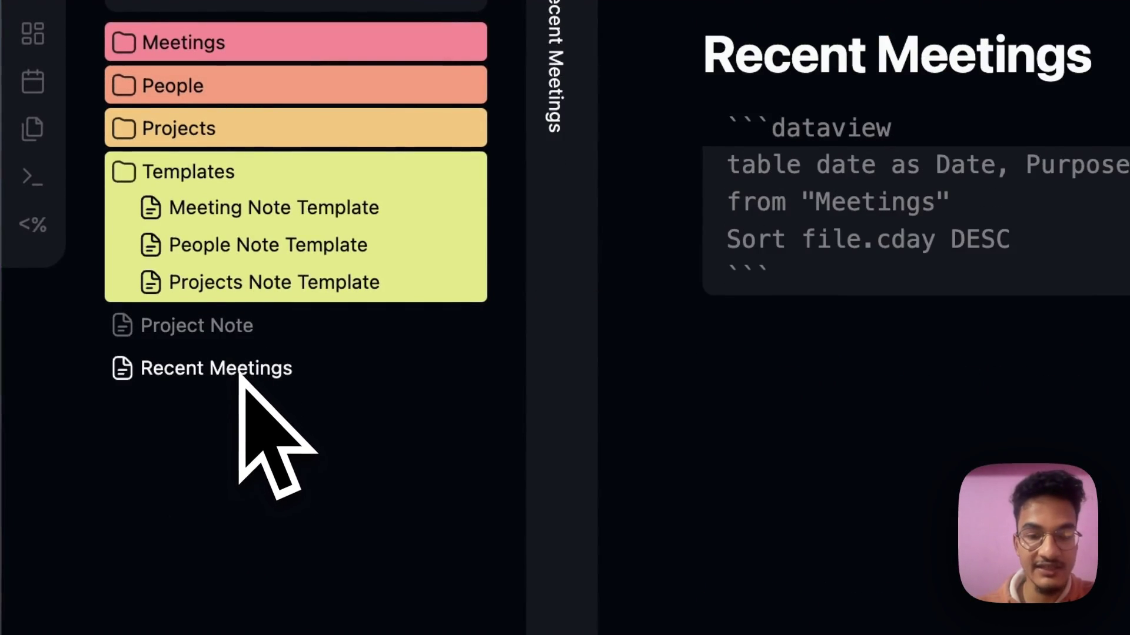
pyautogui.press('super+w')
pyautogui.click(222, 333)
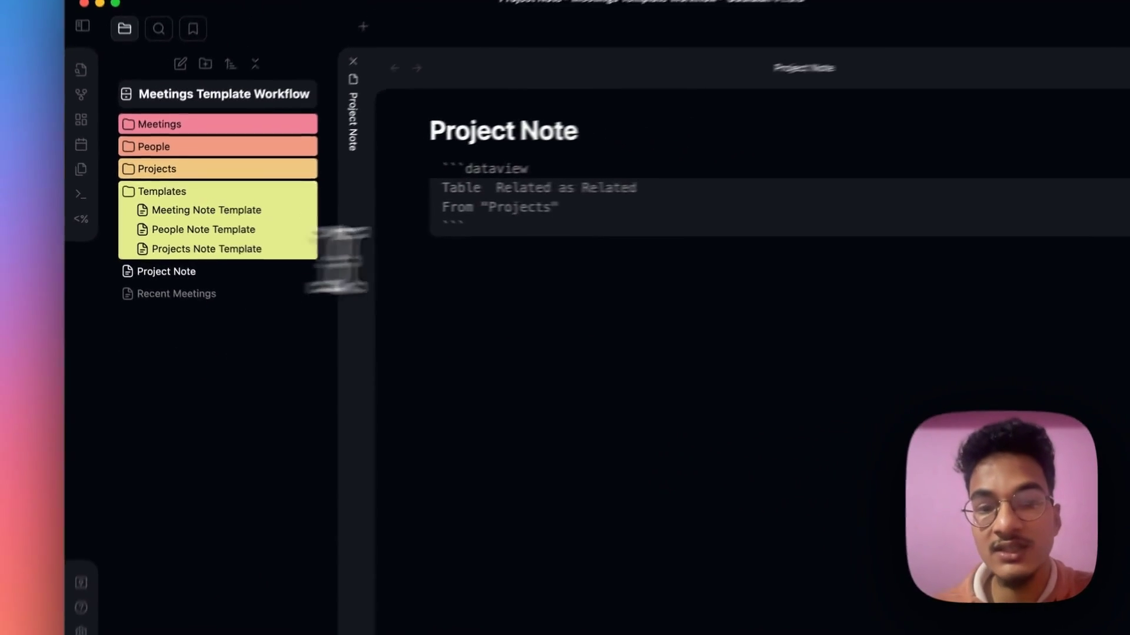
# Step: Examine the Project Note's Dataview query for the Related field of the Projects folder in both editing and reading view
pyautogui.click(416, 190)
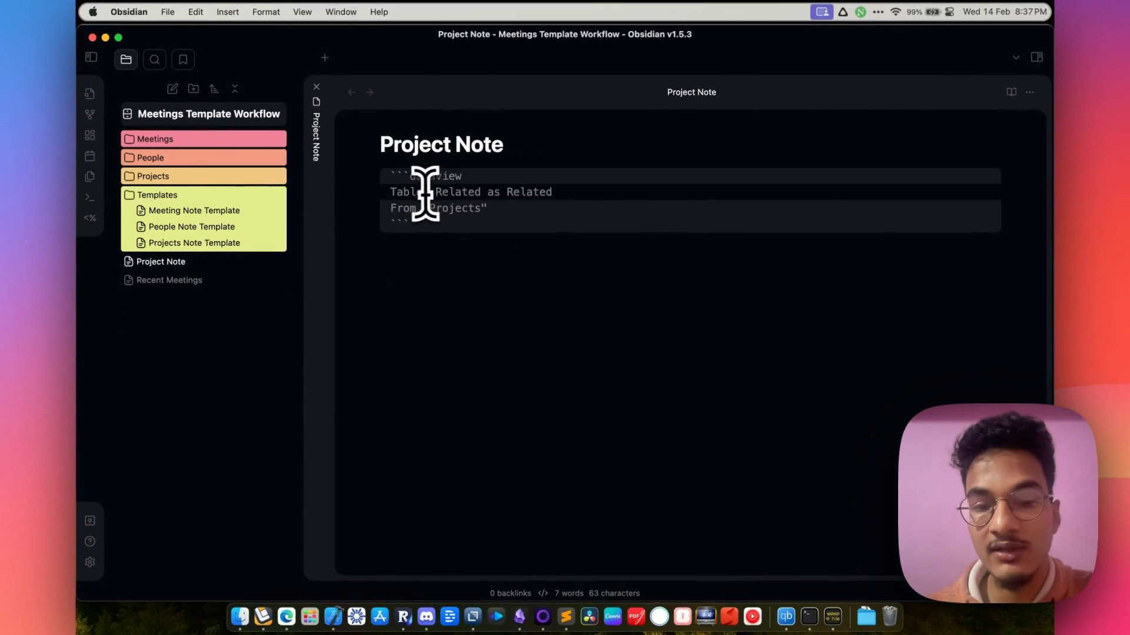
pyautogui.click(428, 212)
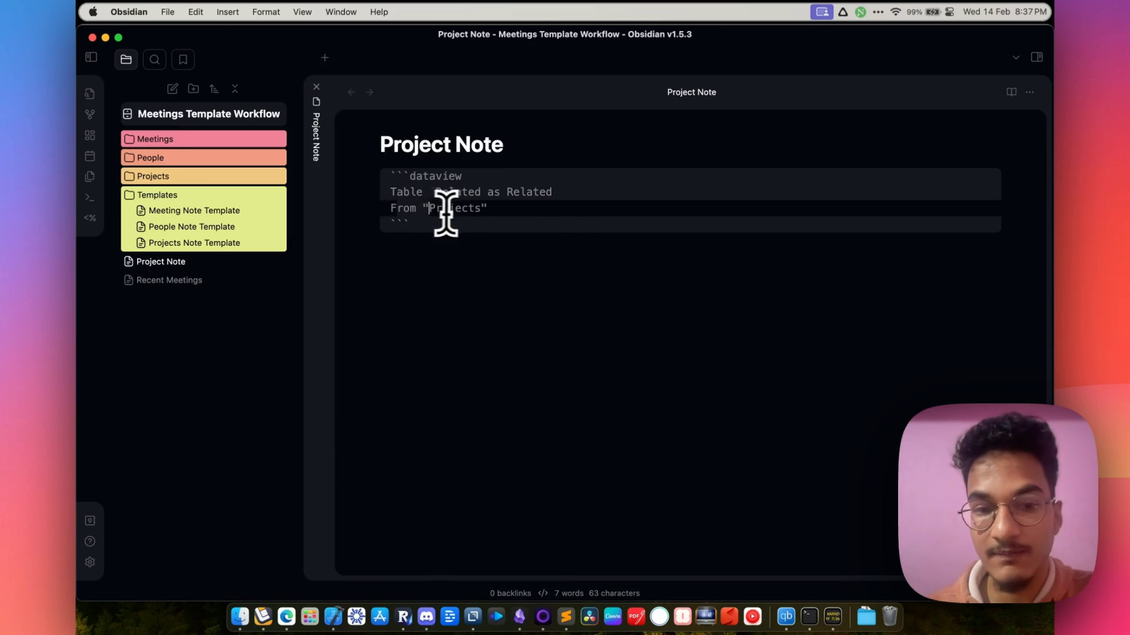
pyautogui.press('Right')
pyautogui.press('Right')
pyautogui.press('Right')
pyautogui.press('Right')
pyautogui.click(510, 210)
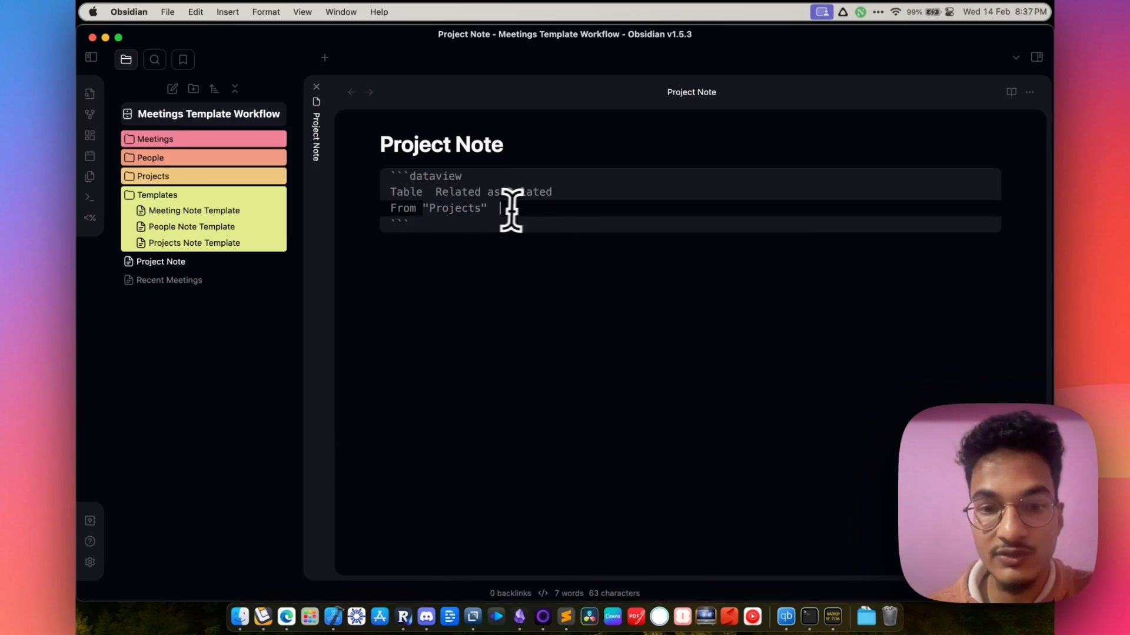
pyautogui.press('Down')
pyautogui.press('Down')
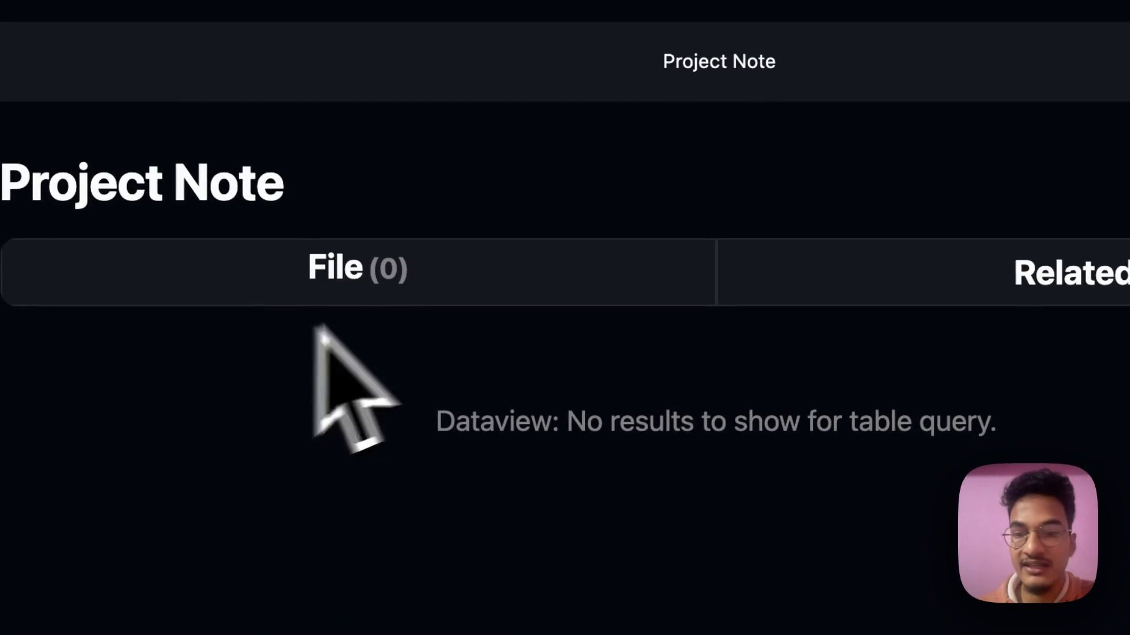
pyautogui.press('Up')
pyautogui.press('Up')
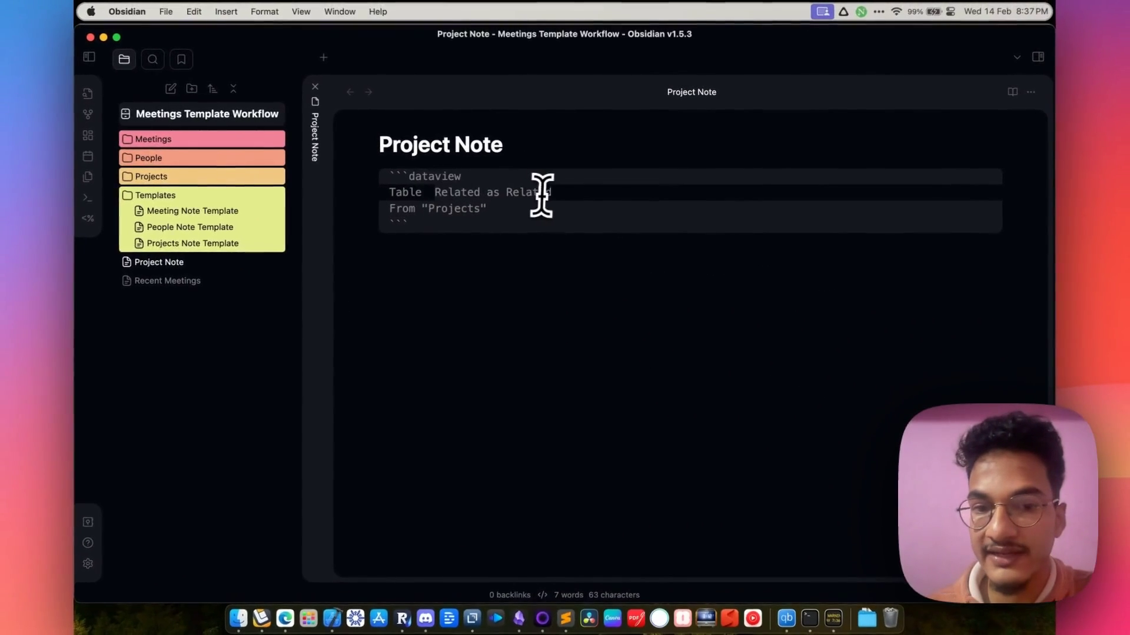
pyautogui.press('Down')
pyautogui.press('Down')
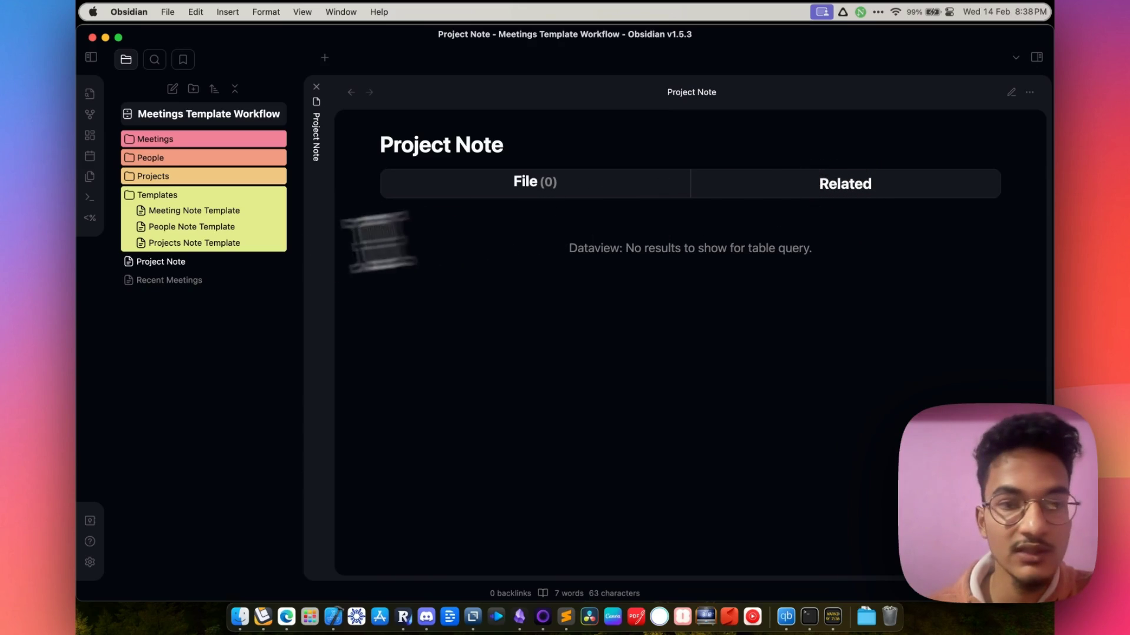
# Step: Open Recent Meetings and examine its Dataview query and table with Date, Purpose and Summary columns in editing and reading view
pyautogui.click(163, 280)
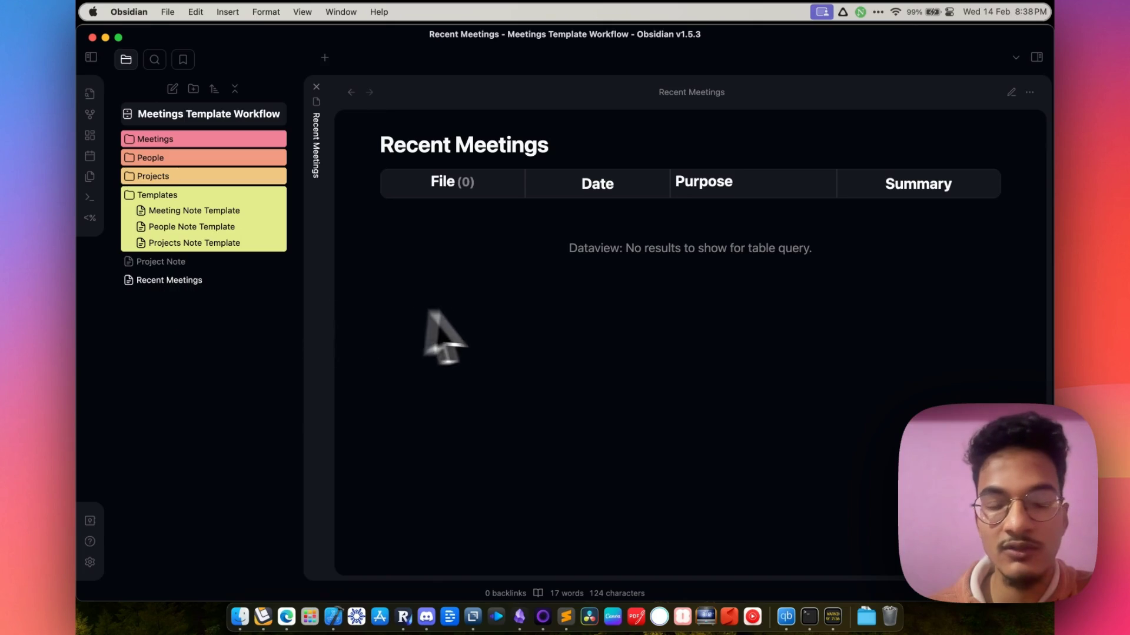
pyautogui.press('super+e')
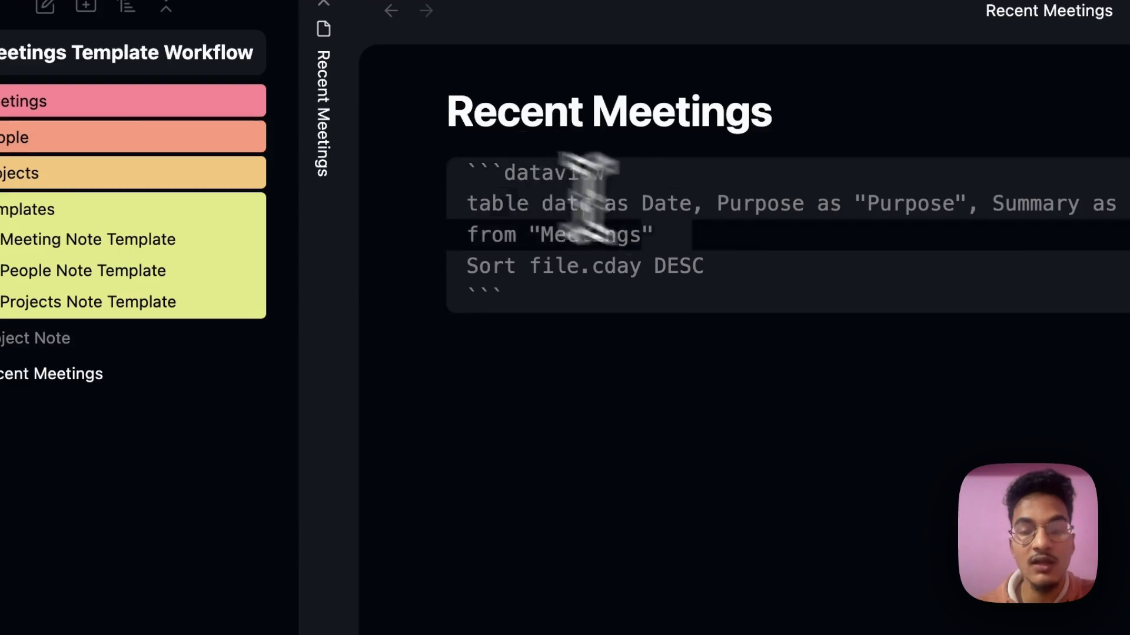
pyautogui.press('super+e')
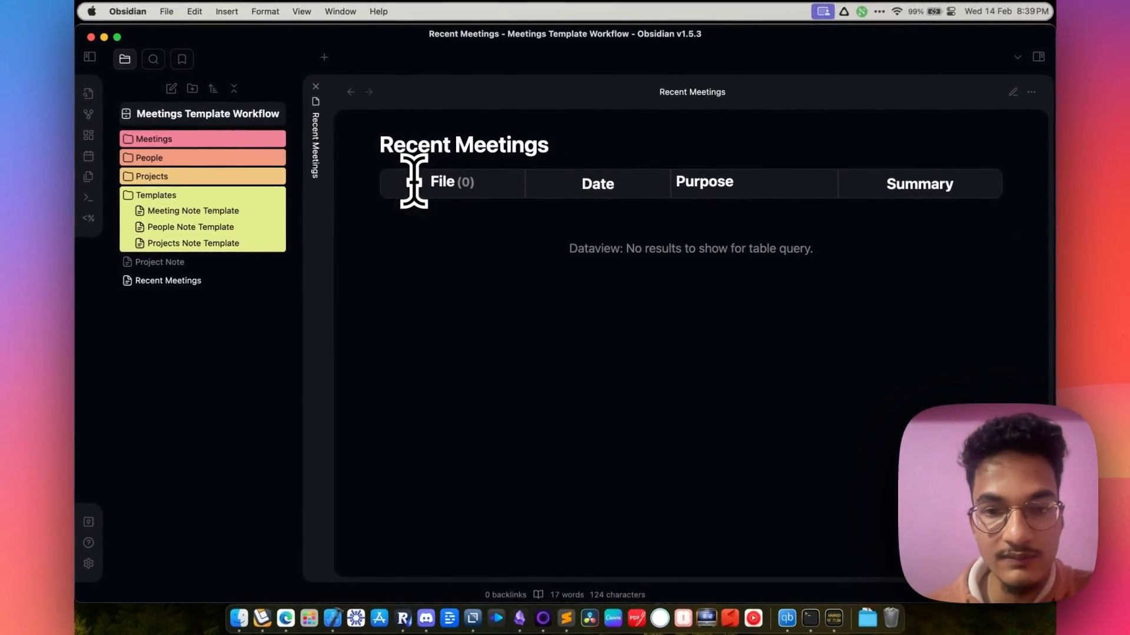
pyautogui.moveTo(297, 286); pyautogui.dragTo(630, 284)
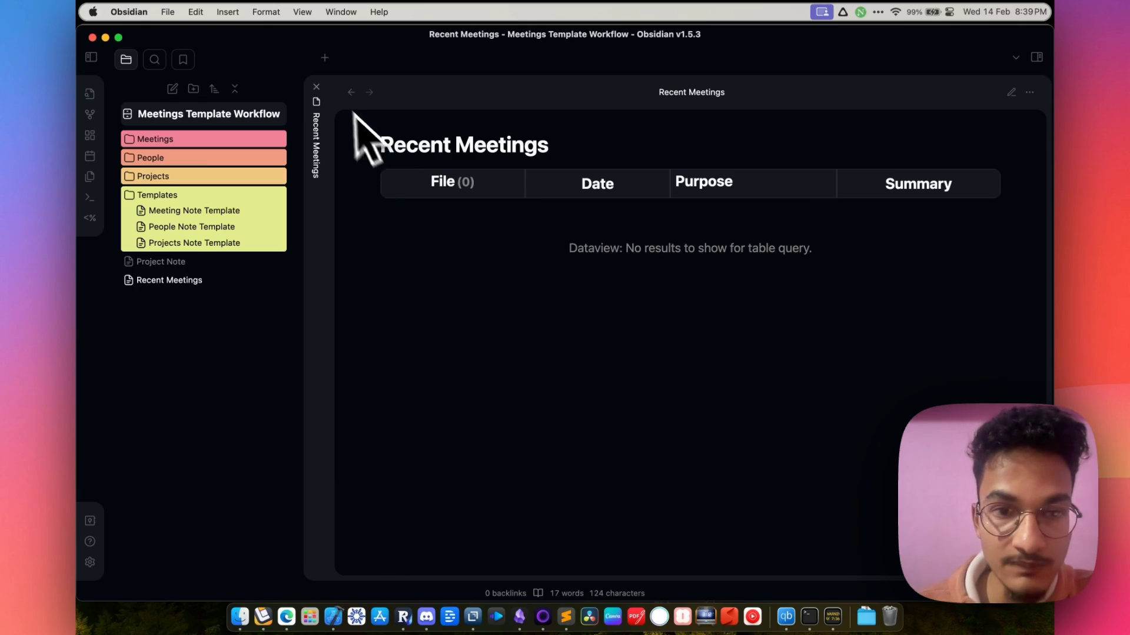
# Step: Close Recent Meetings and create a new note from the Meeting Note Template with Templater
pyautogui.click(316, 86)
pyautogui.press('super+p')
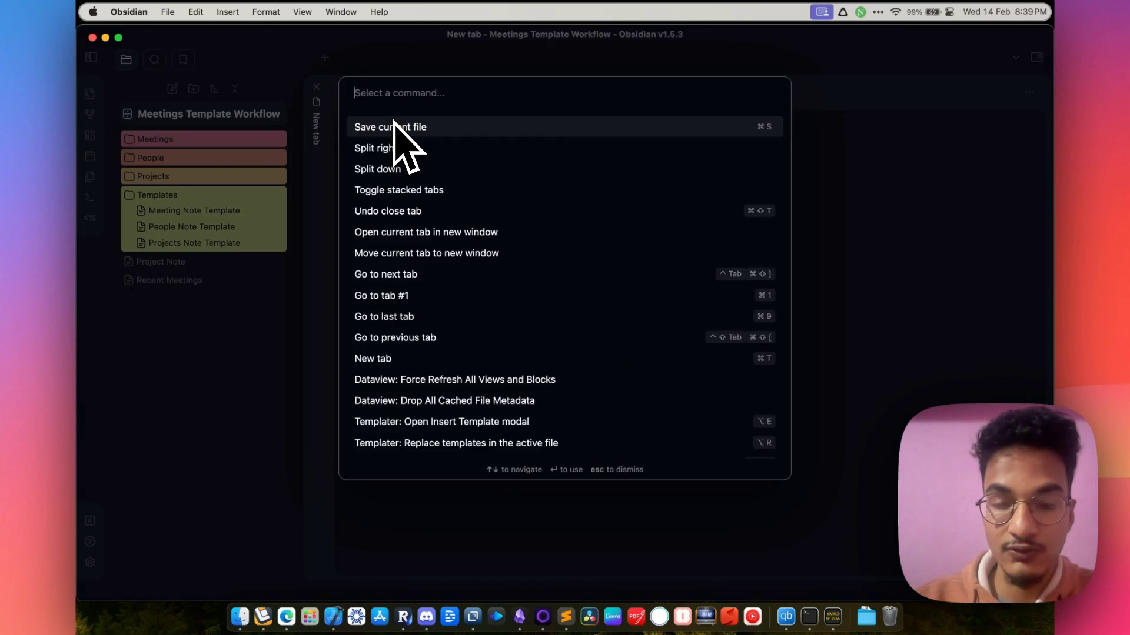
pyautogui.write('templa')
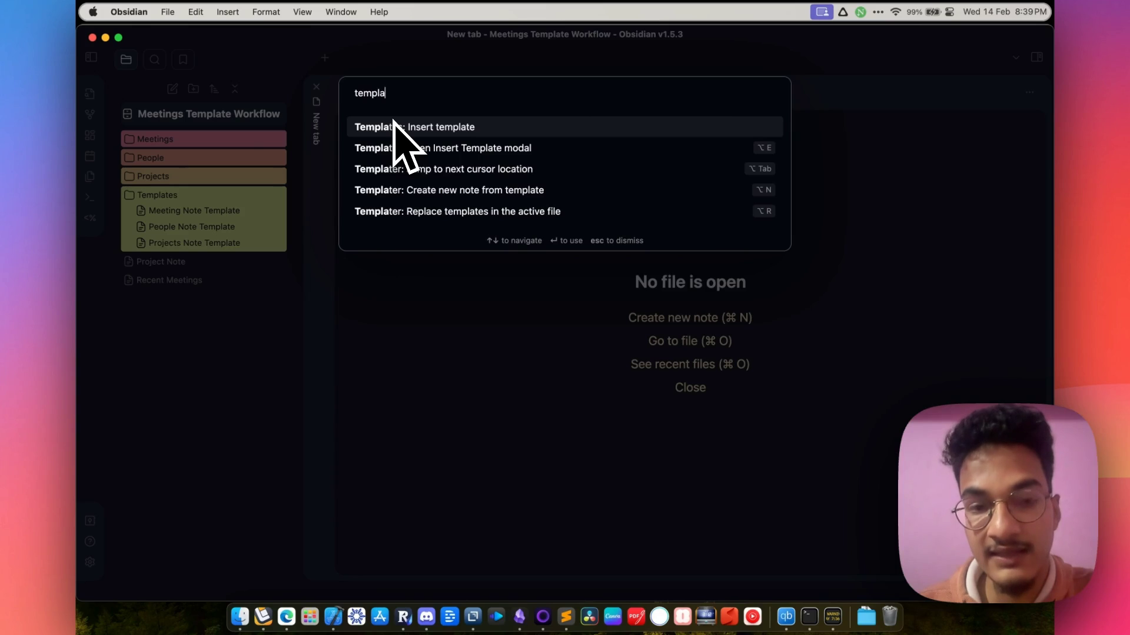
pyautogui.write('r')
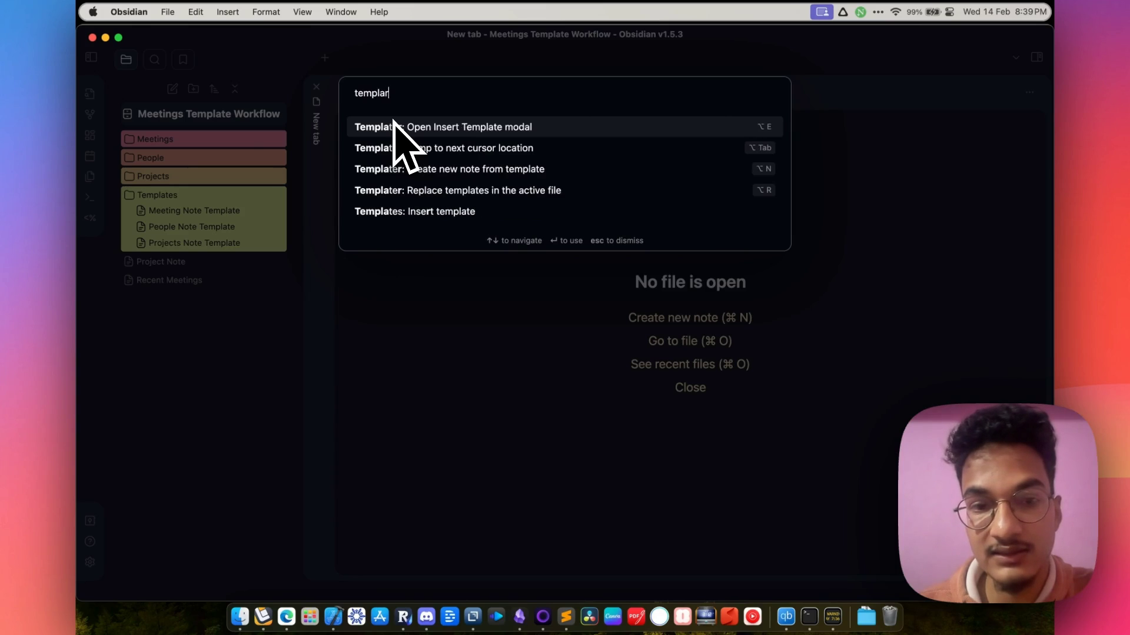
pyautogui.click(499, 168)
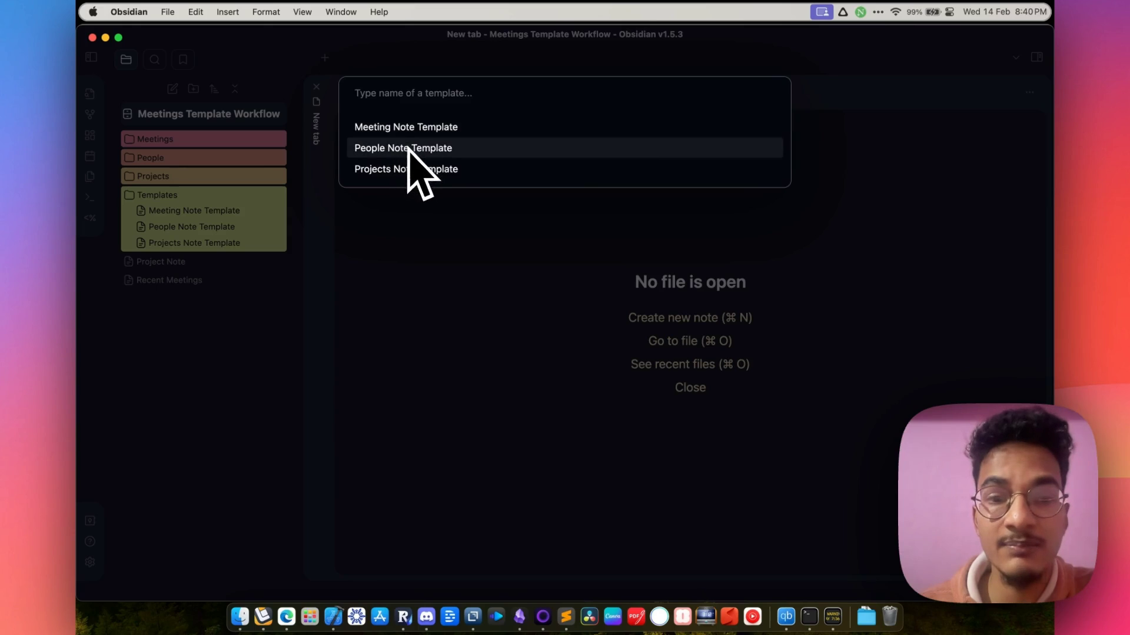
pyautogui.click(473, 125)
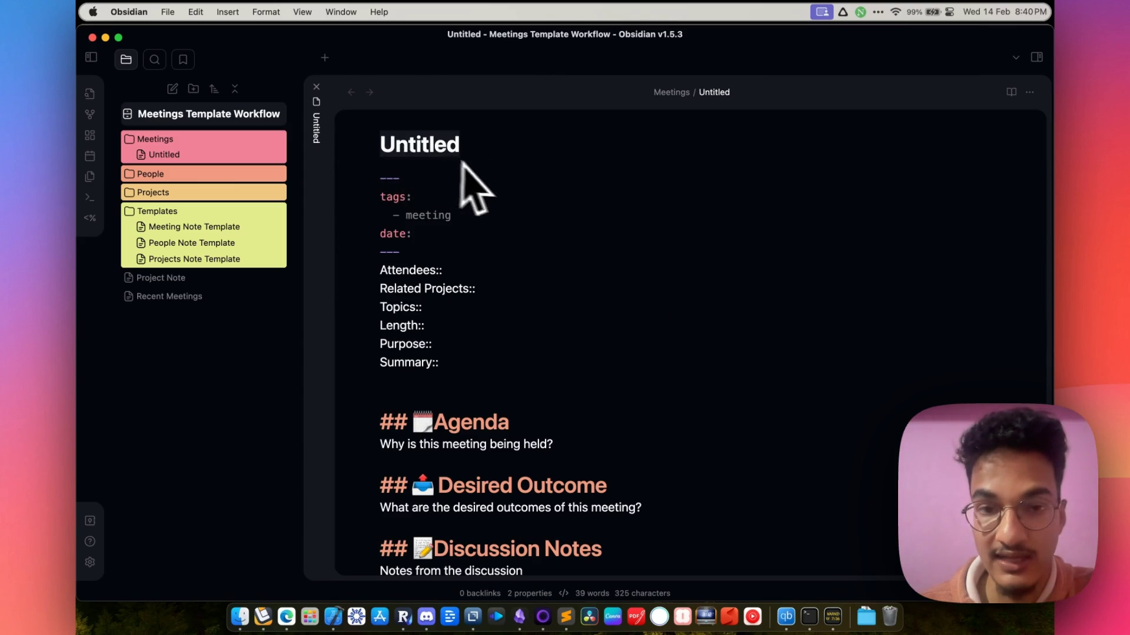
# Step: Look over the new untitled meeting note's fields and sections, and delete the note
pyautogui.scroll(-5, 471, 176)
pyautogui.scroll(5, 441, 253)
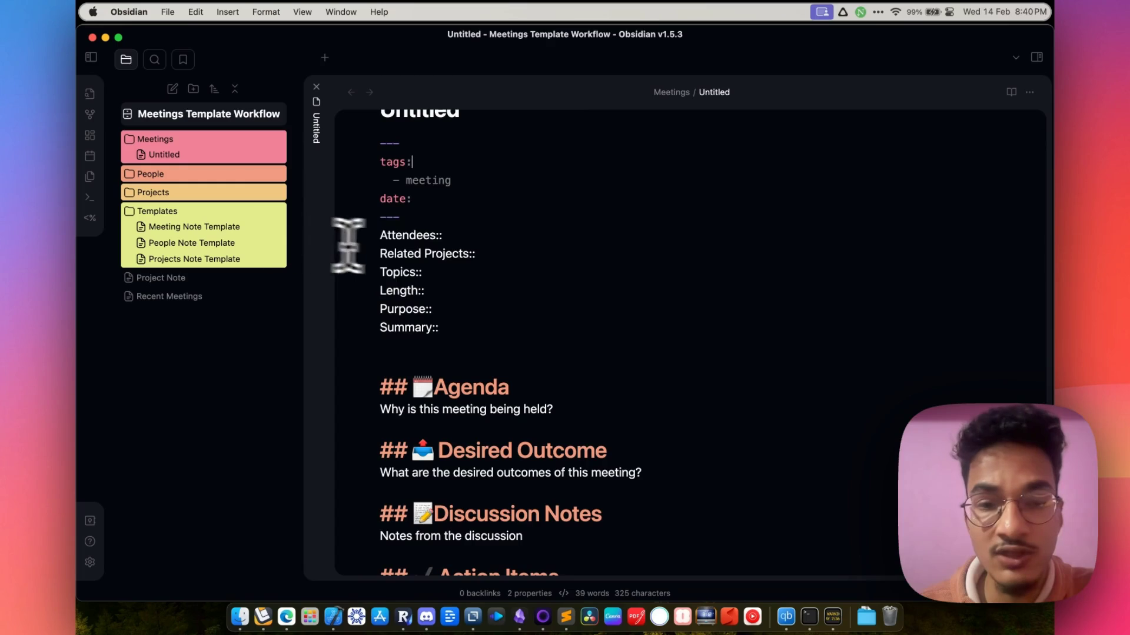
pyautogui.scroll(-3, 434, 247)
pyautogui.scroll(4, 503, 237)
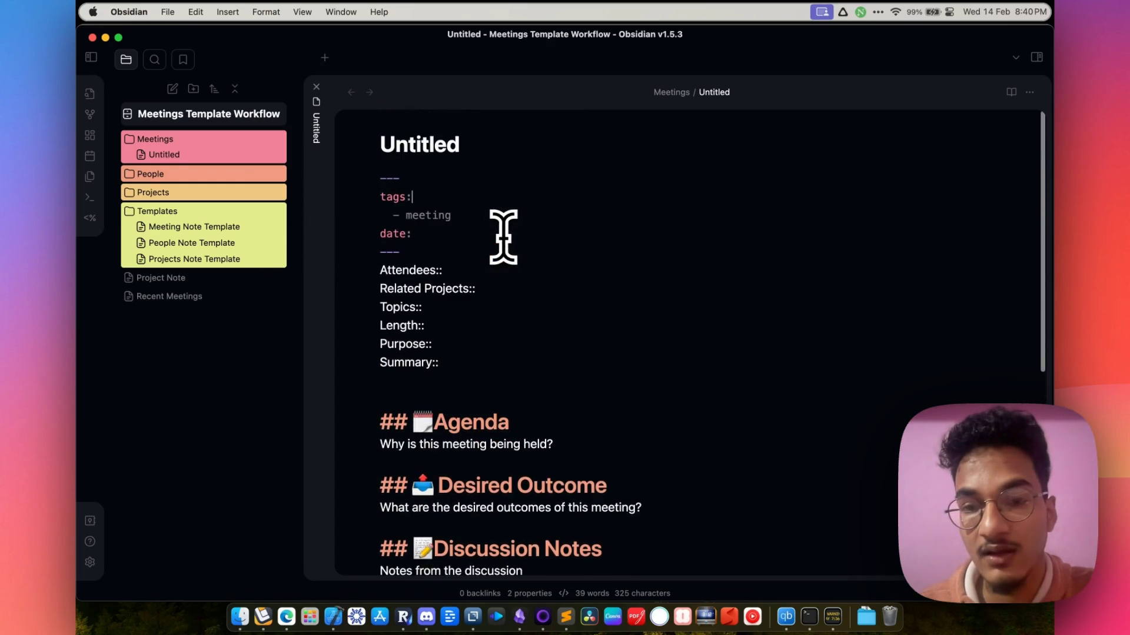
pyautogui.scroll(-5, 503, 235)
pyautogui.scroll(5, 504, 235)
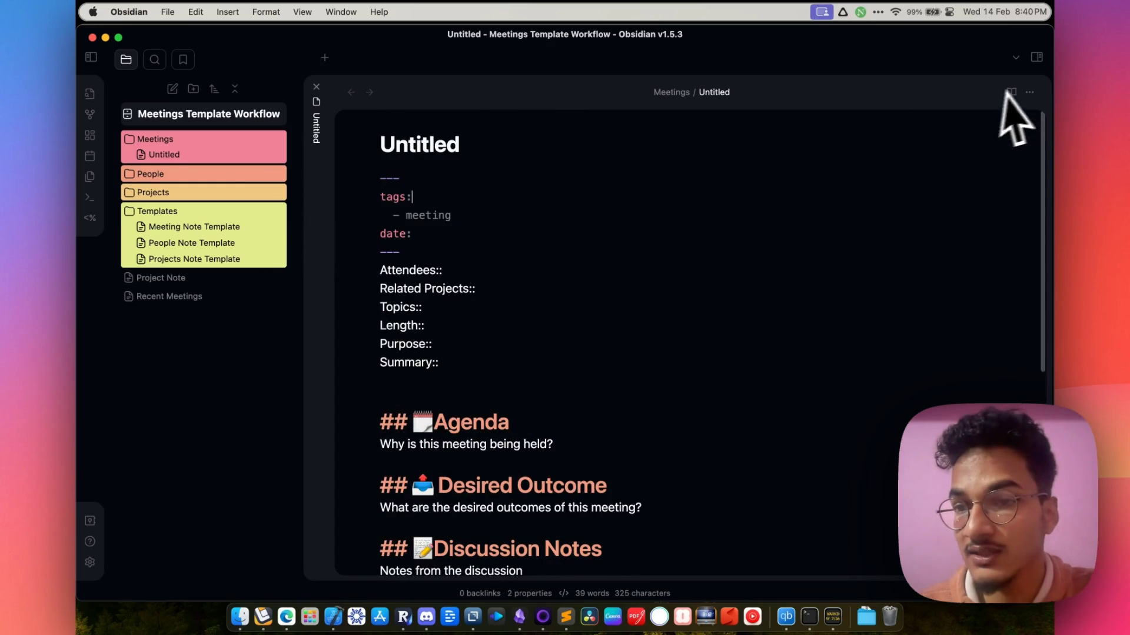
pyautogui.click(1029, 92)
pyautogui.click(918, 413)
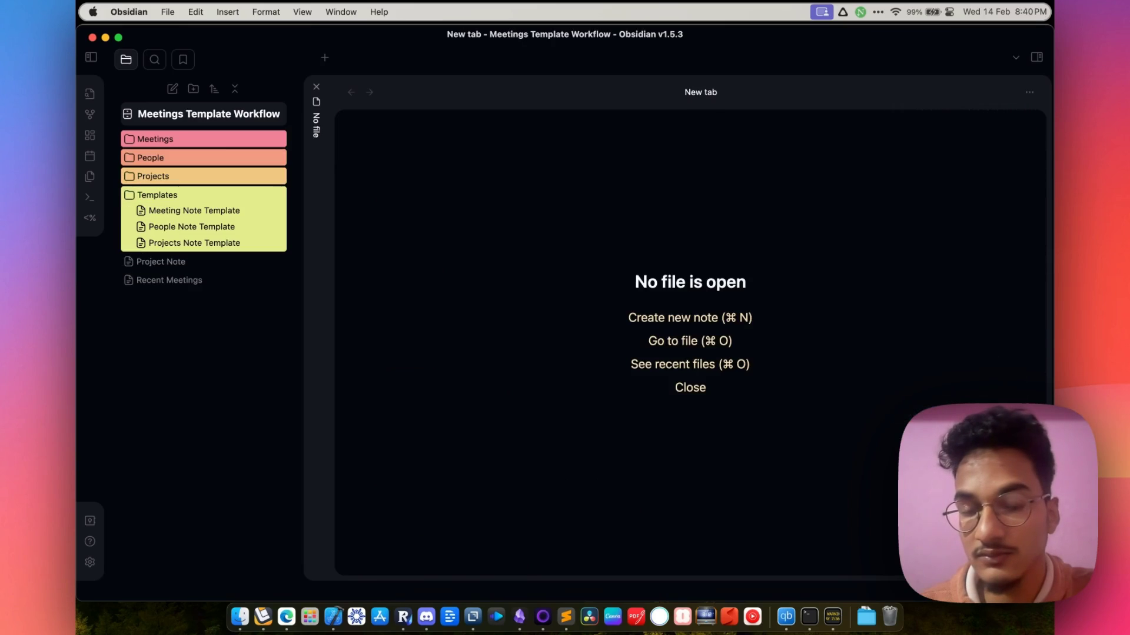
# Step: Create a new note from the Projects Note Template with Templater
pyautogui.press('super+p')
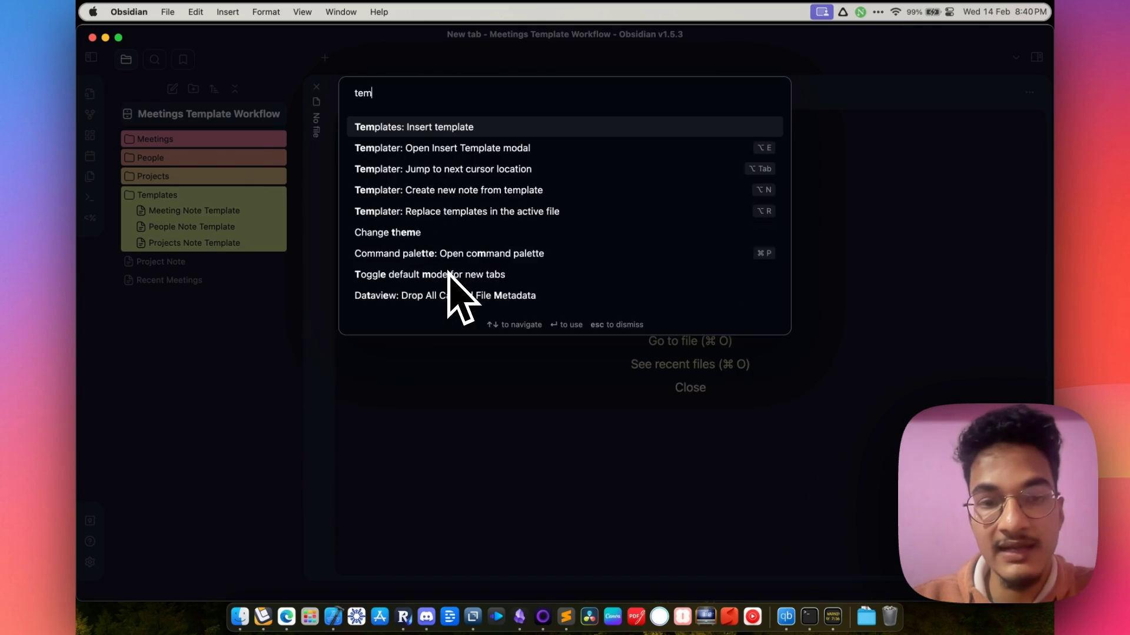
pyautogui.write('templater')
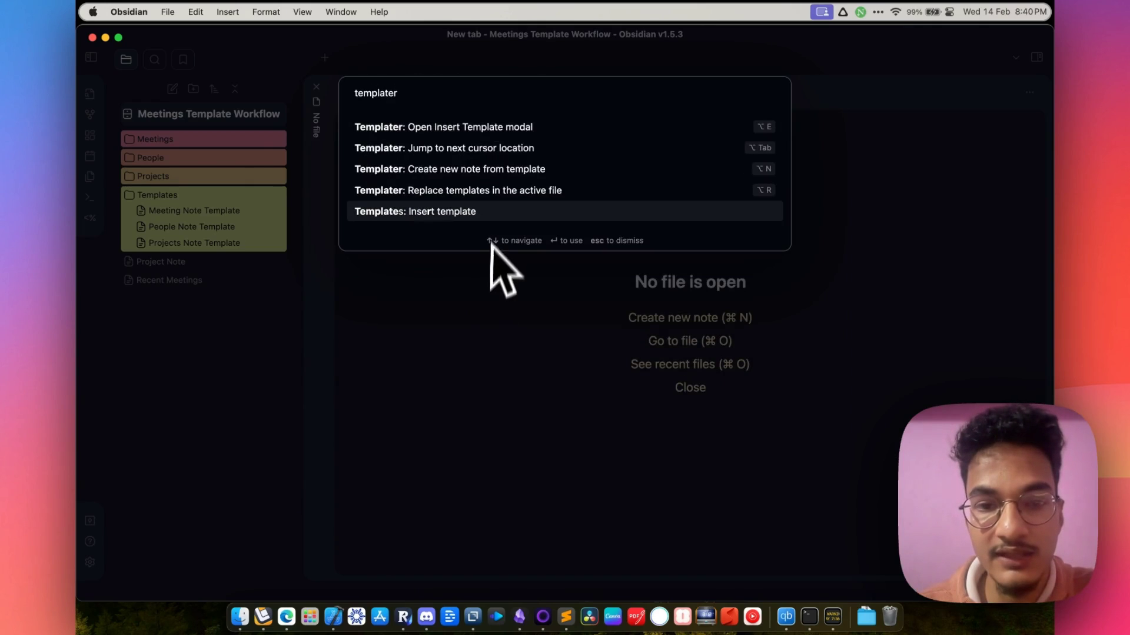
pyautogui.click(496, 173)
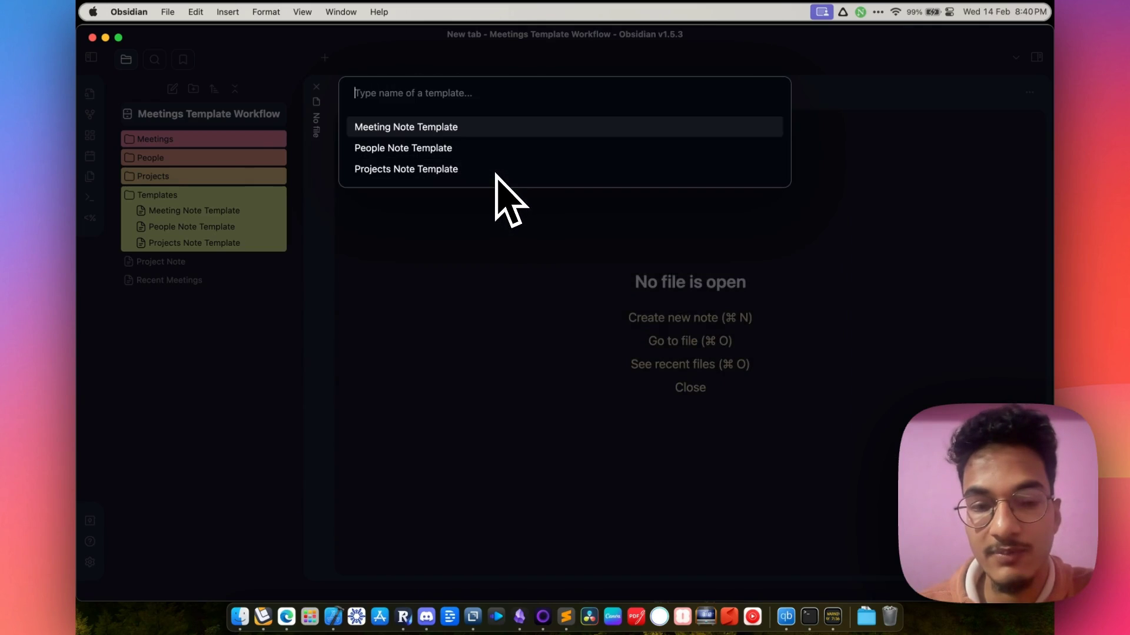
pyautogui.click(441, 169)
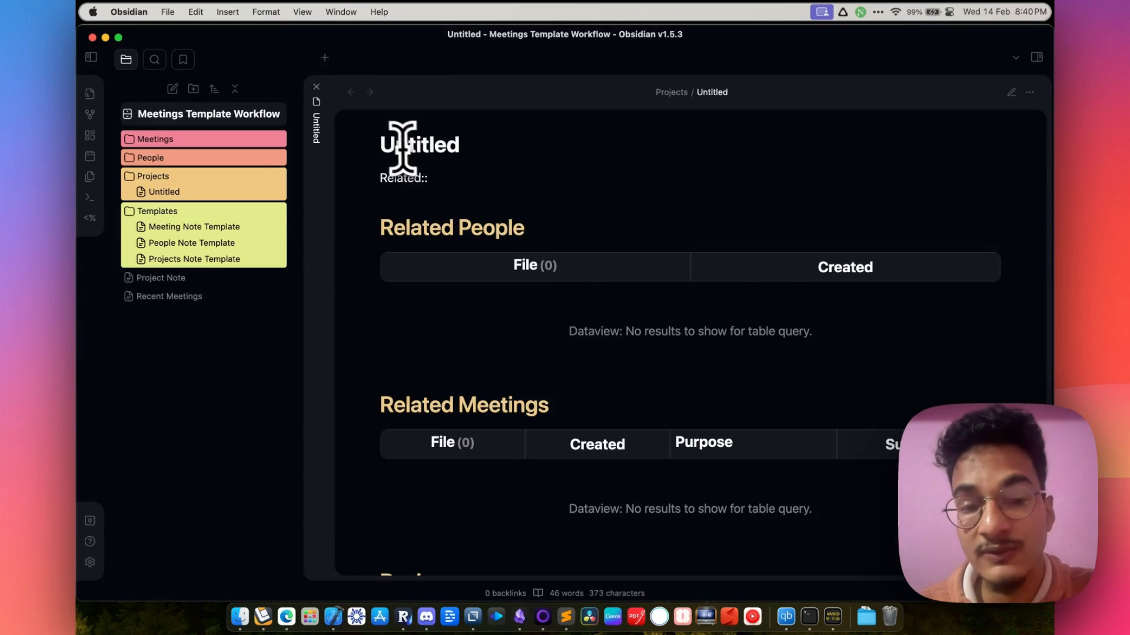
# Step: Examine the new project note's title and its link inside the Related People query in editing view
pyautogui.moveTo(386, 144); pyautogui.dragTo(486, 146)
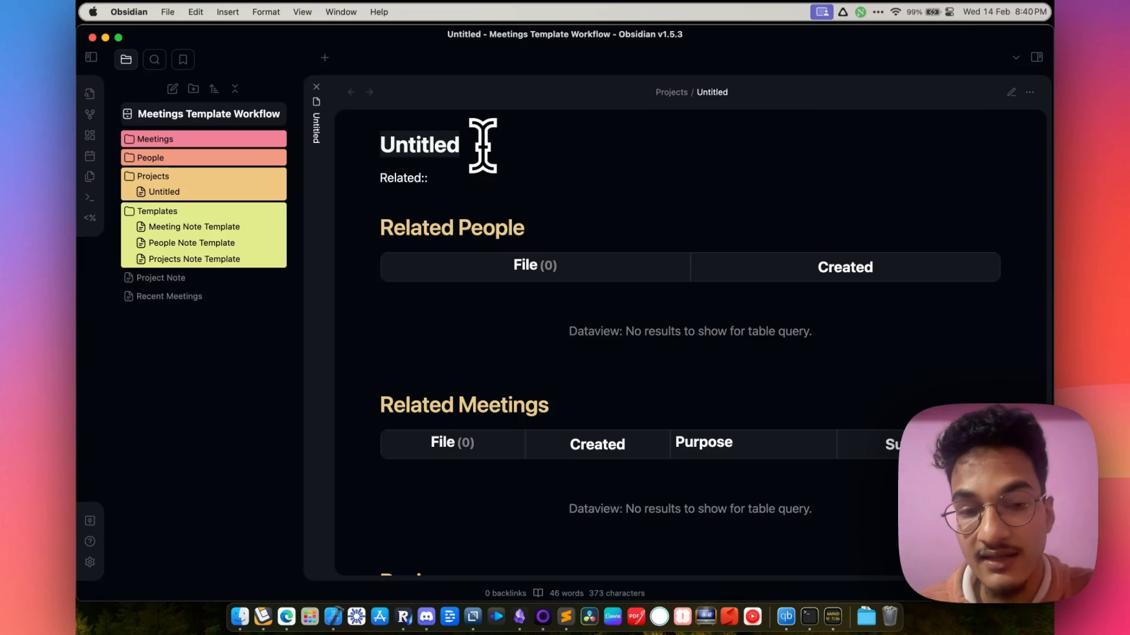
pyautogui.press('super+e')
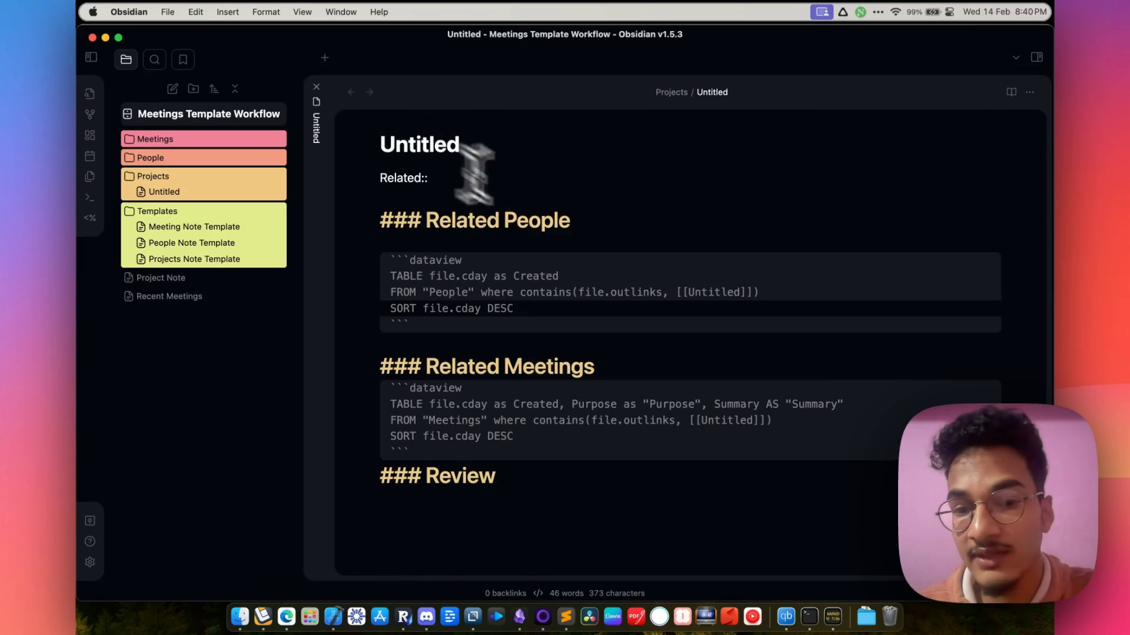
pyautogui.click(688, 297)
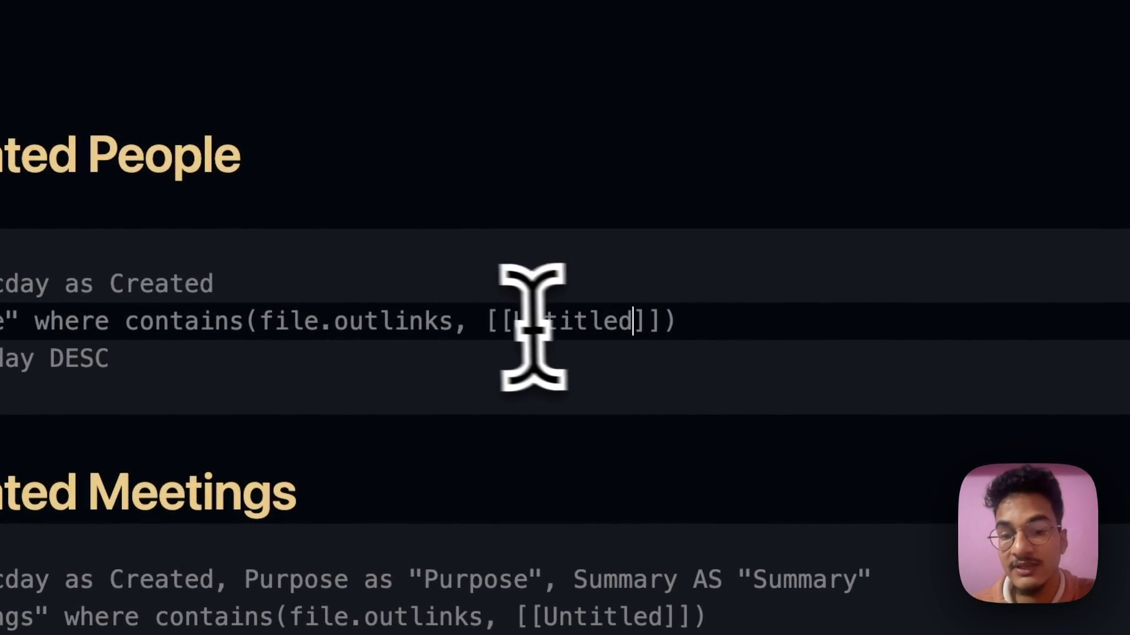
# Step: Check the title link inside the Related People query, and delete the untitled project note
pyautogui.press('Left')
pyautogui.press('Left')
pyautogui.press('Left')
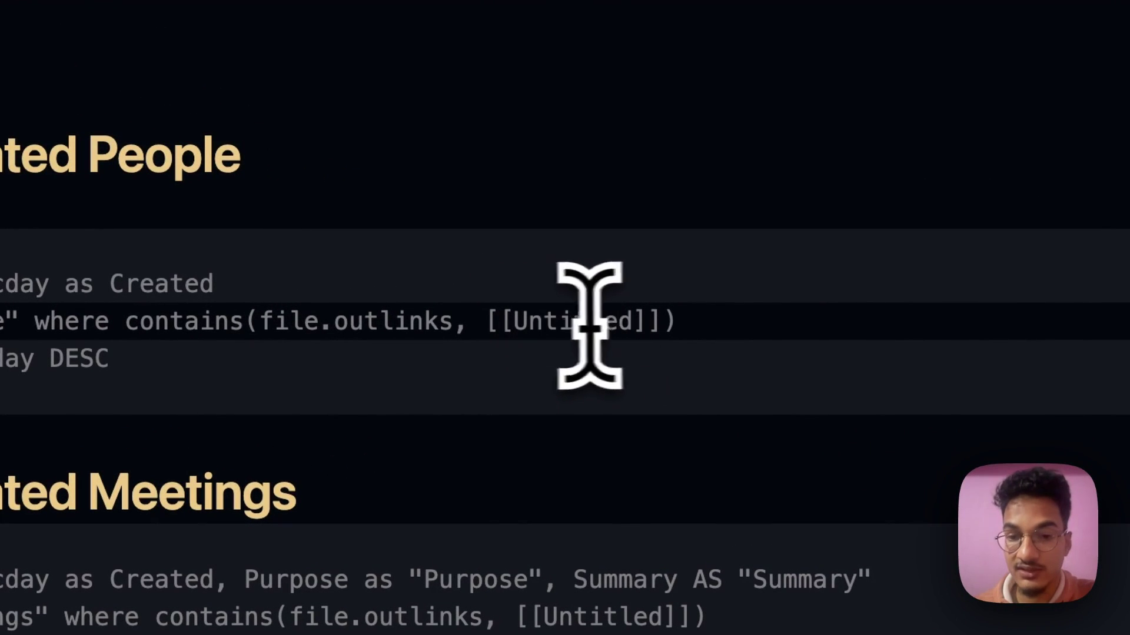
pyautogui.press('Right')
pyautogui.press('Right')
pyautogui.press('Right')
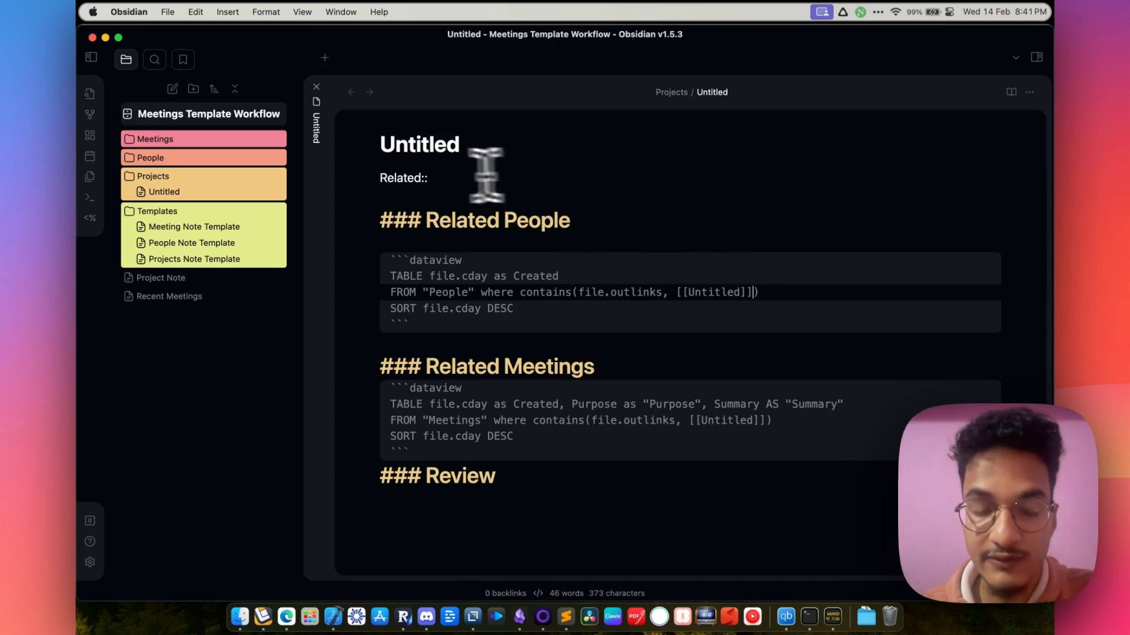
pyautogui.press('super+BackSpace')
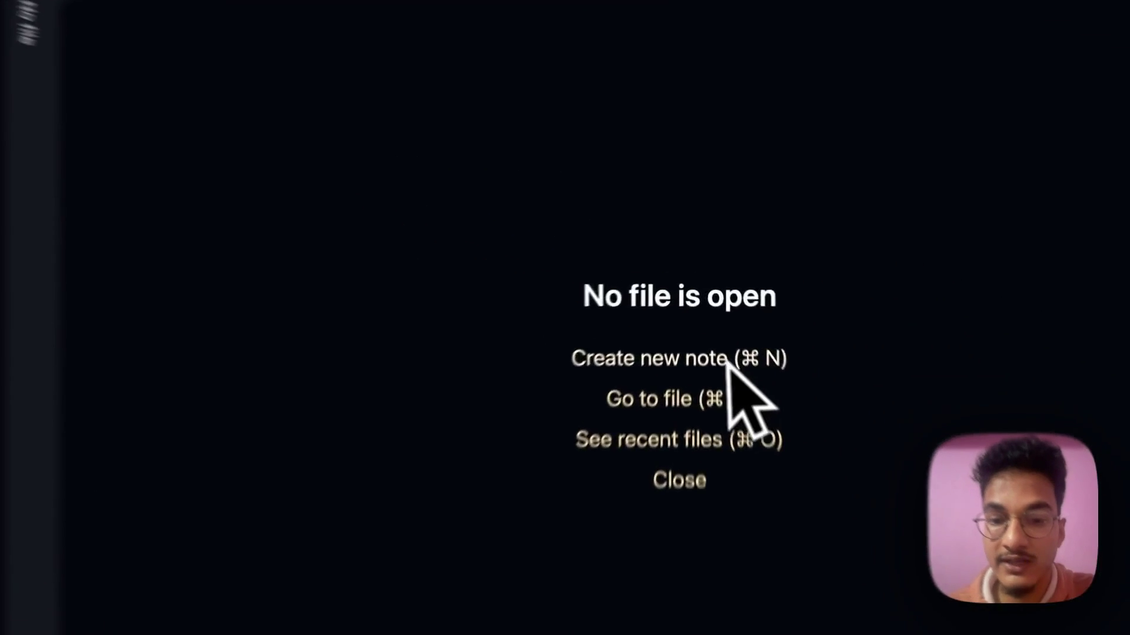
# Step: Create a new note titled "Project X"
pyautogui.click(715, 316)
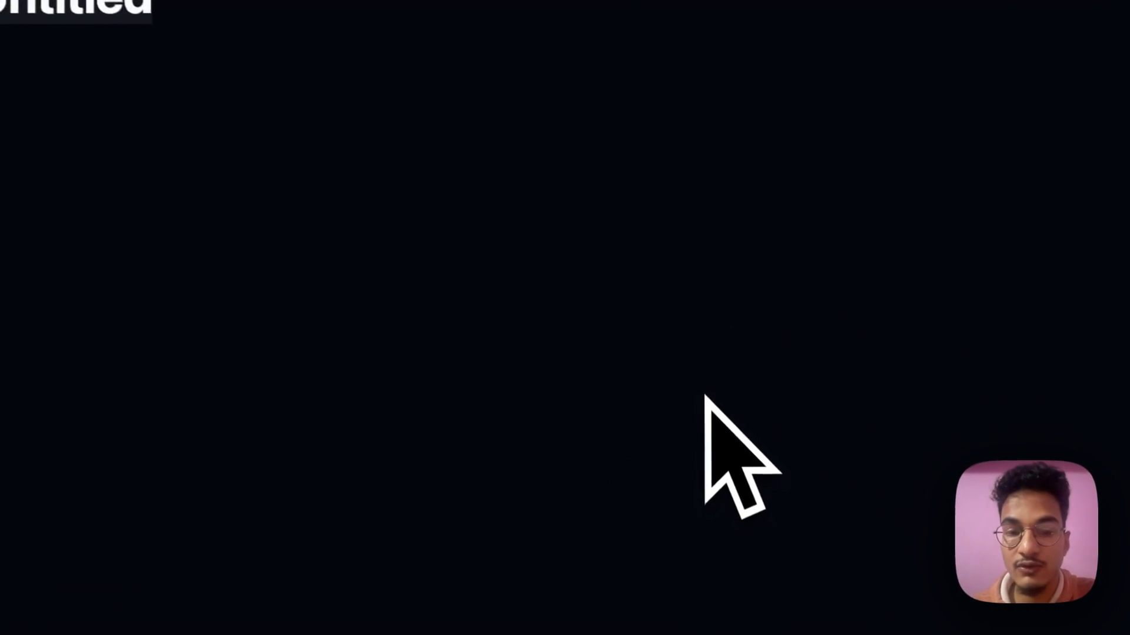
pyautogui.write('Proj')
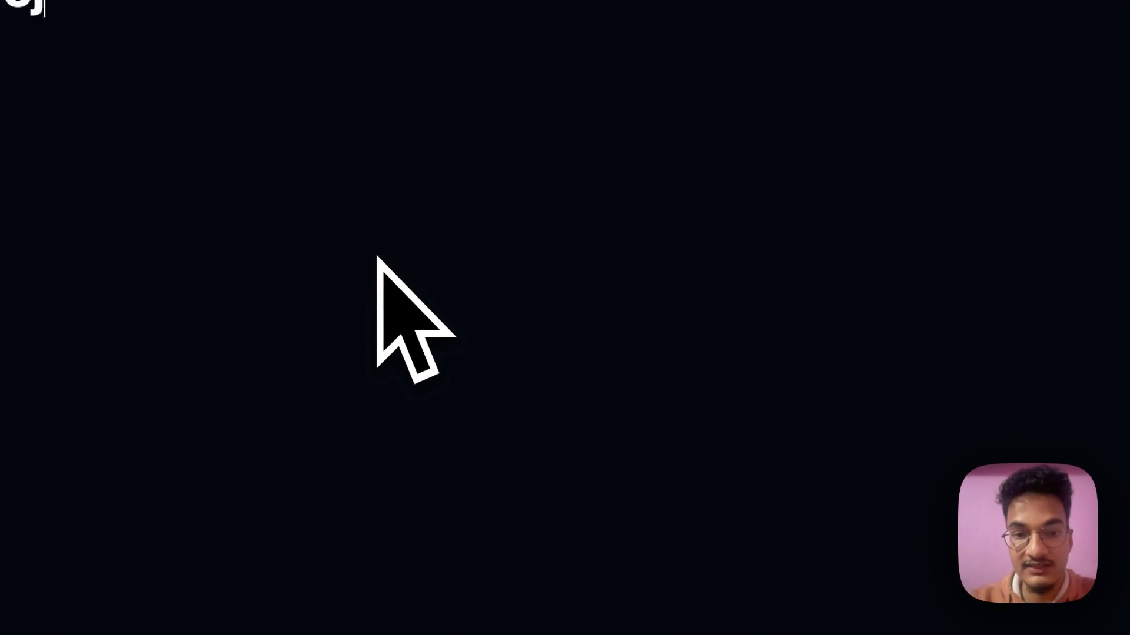
pyautogui.write('ect X')
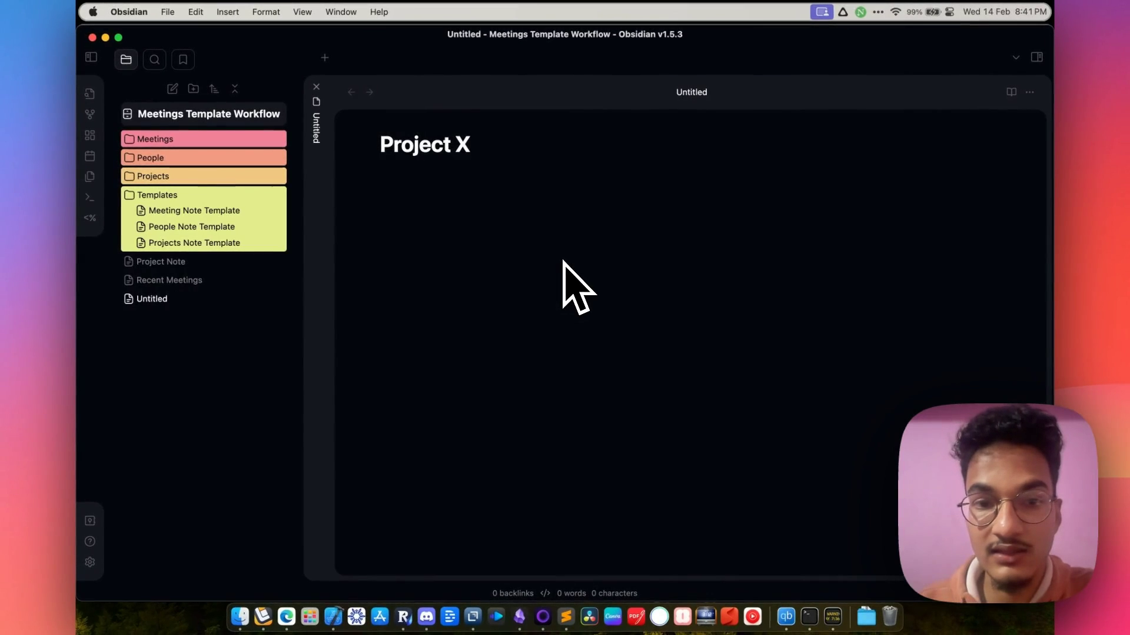
# Step: Insert the Projects Note Template into Project X with Templater and check the link in its Related People query
pyautogui.press('super+p')
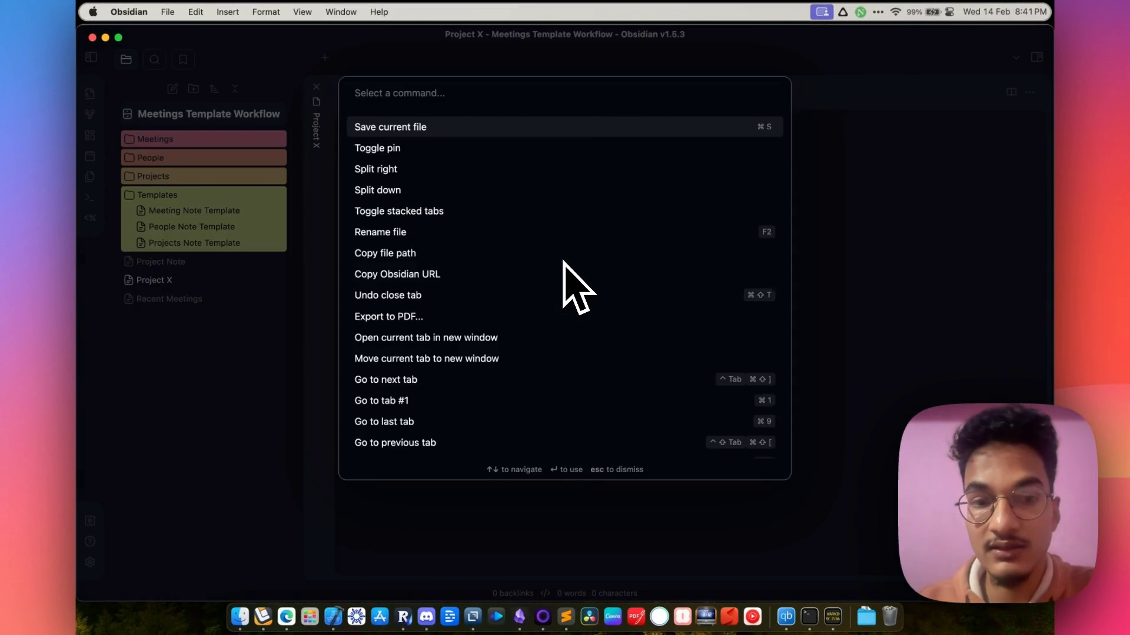
pyautogui.write('templater')
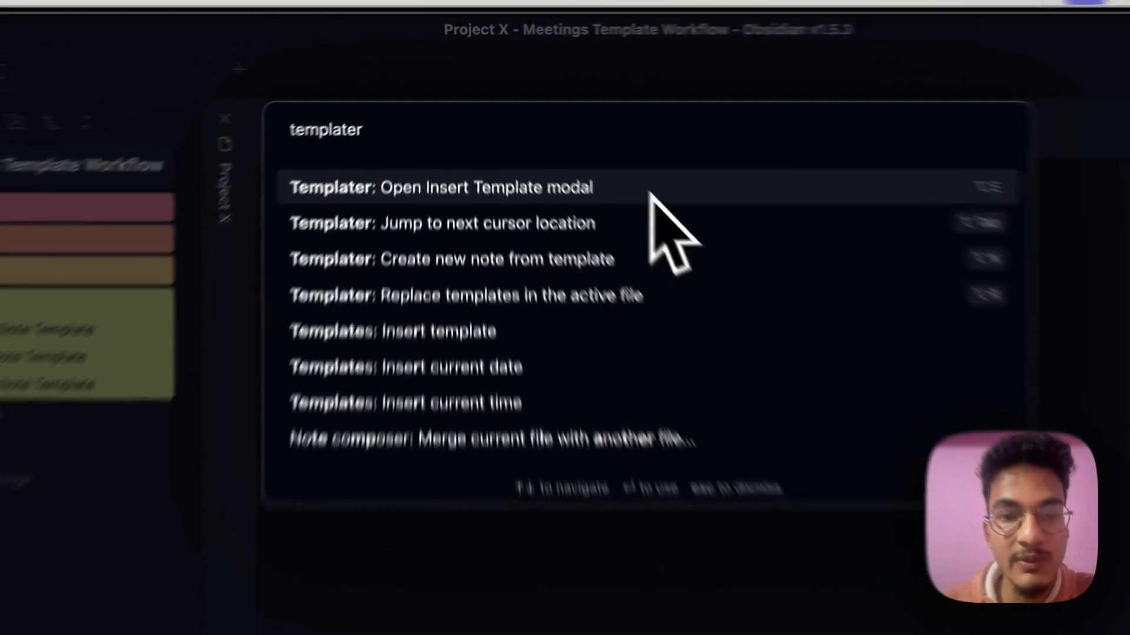
pyautogui.click(566, 128)
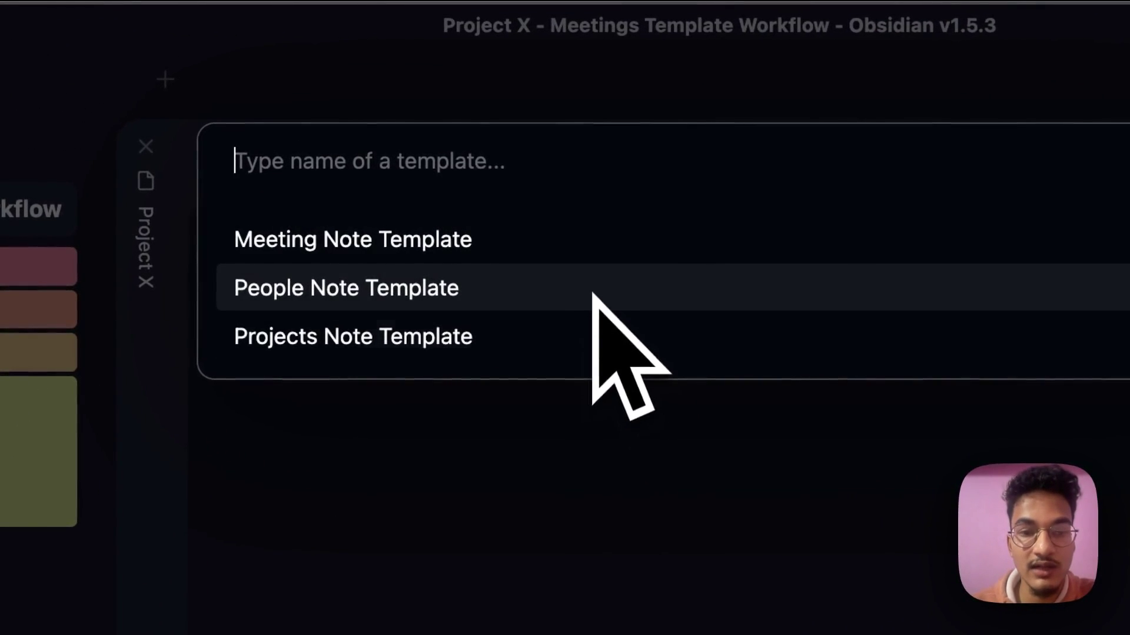
pyautogui.click(585, 331)
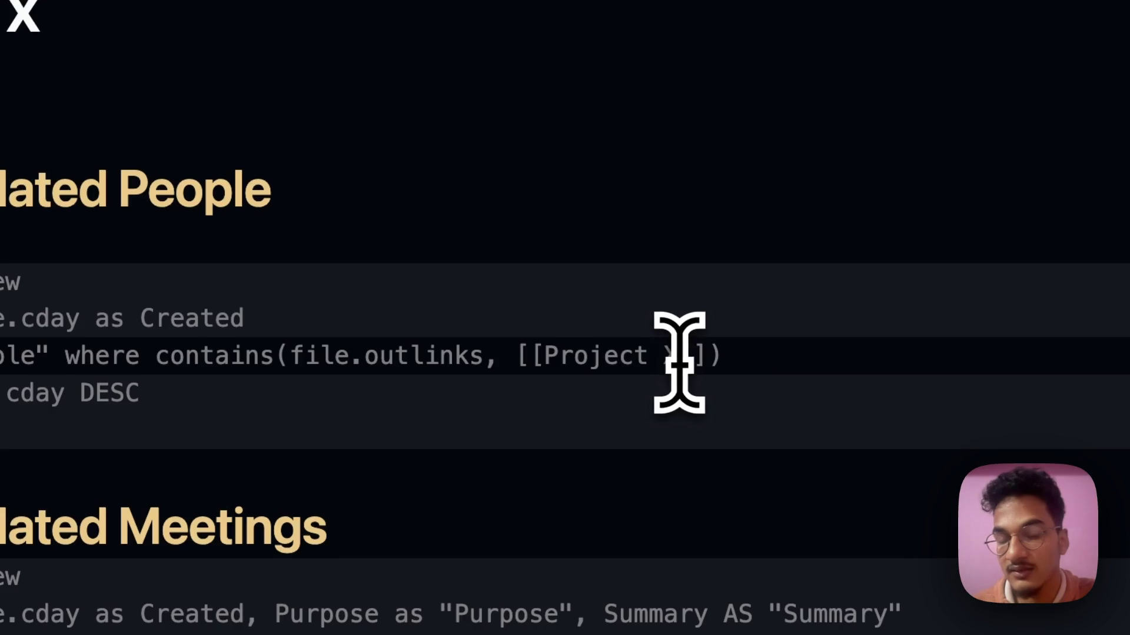
pyautogui.moveTo(678, 355)
pyautogui.mouseDown()
pyautogui.moveTo(541, 356)
pyautogui.moveTo(664, 357)
pyautogui.mouseUp()
pyautogui.click(671, 356)
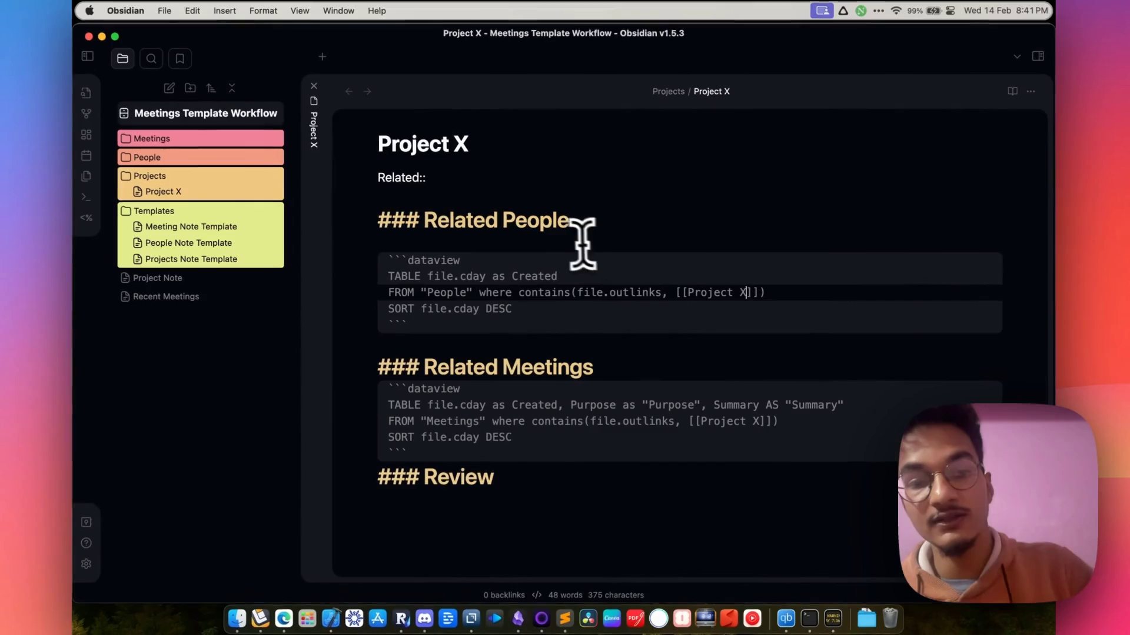
# Step: Add a link to "Person X" in the Related field of Project X
pyautogui.click(481, 193)
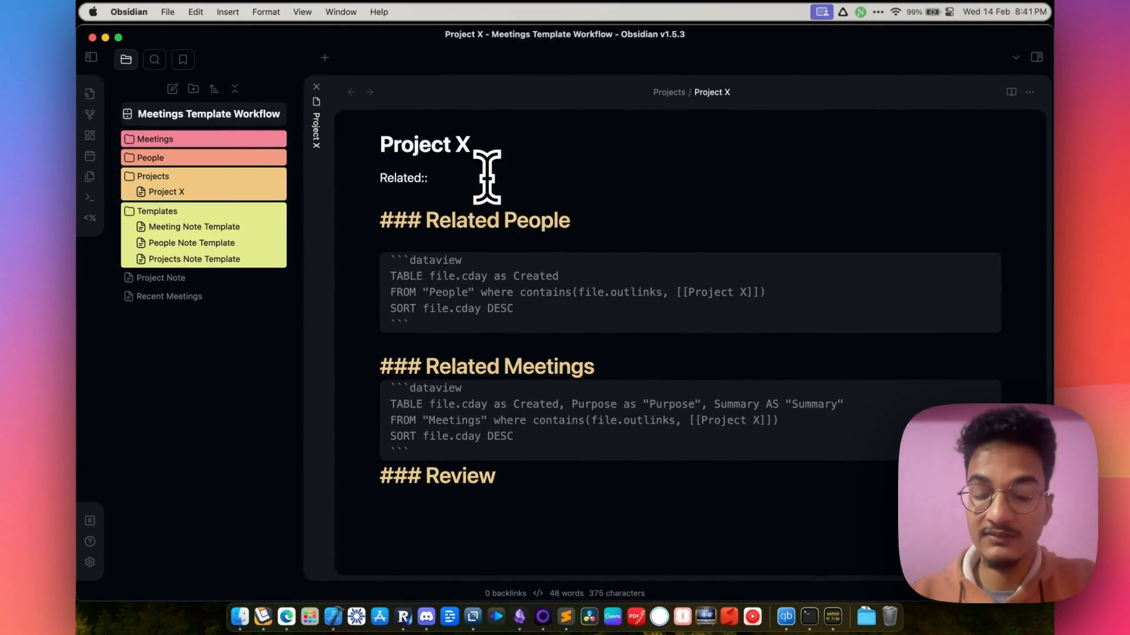
pyautogui.write('Perso')
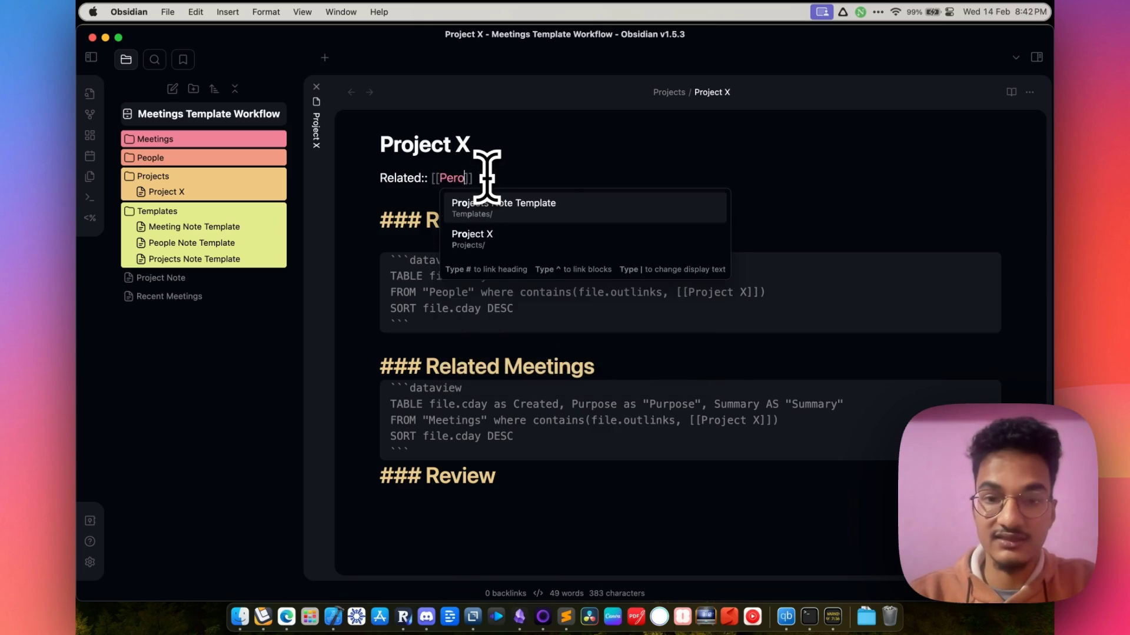
pyautogui.write('n')
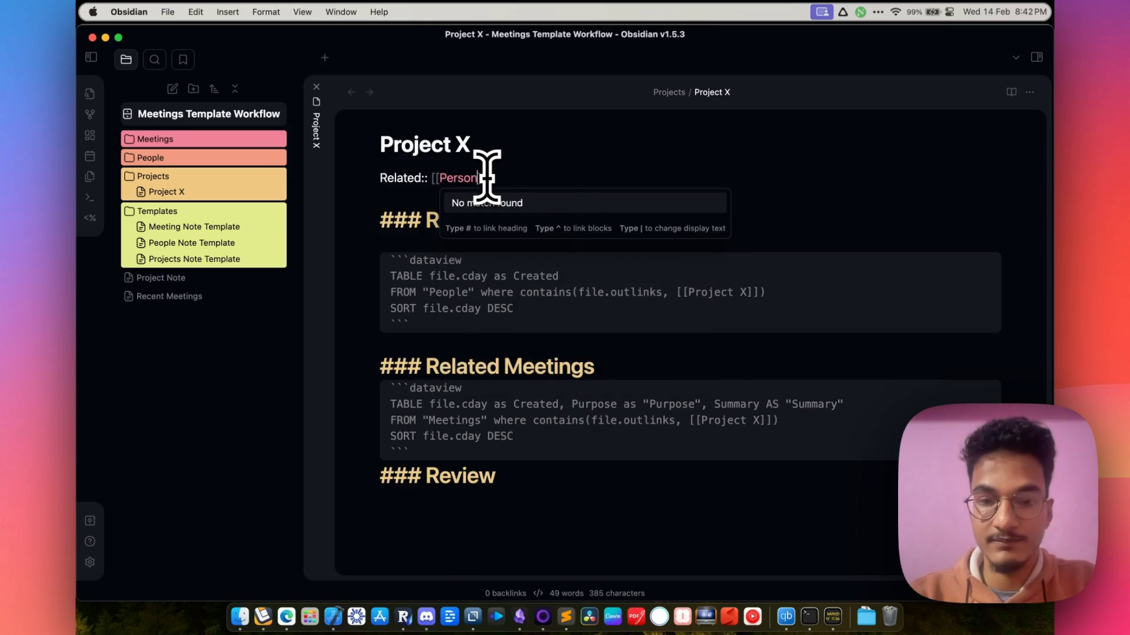
pyautogui.write(' X')
pyautogui.click(537, 173)
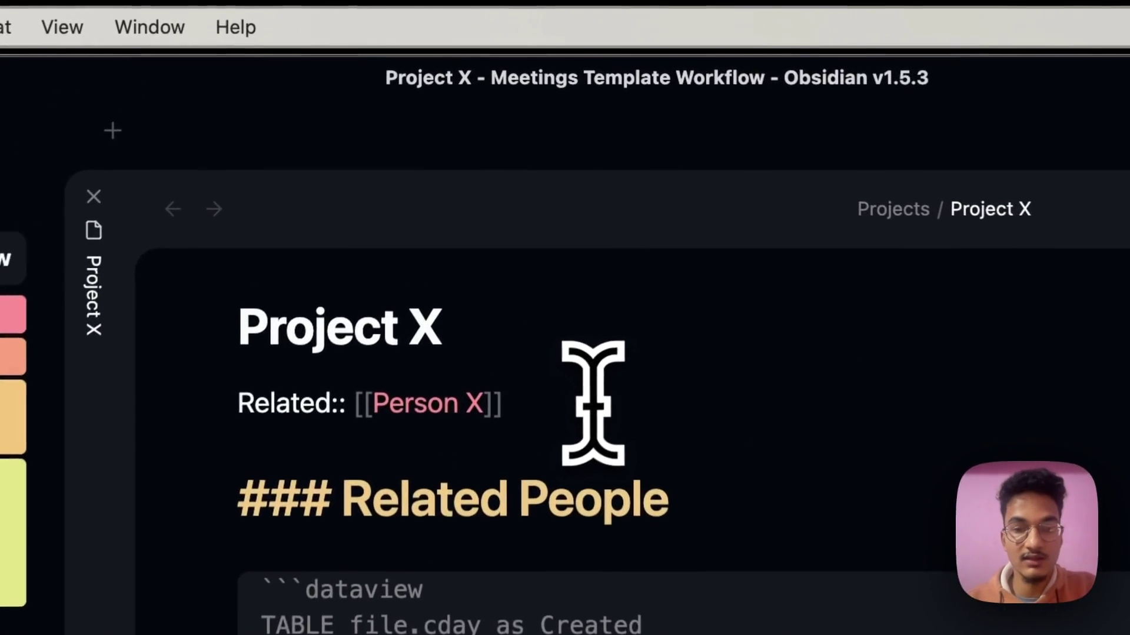
# Step: Create the Person X note from its link and insert the People Note Template with Templater
pyautogui.click(466, 180)
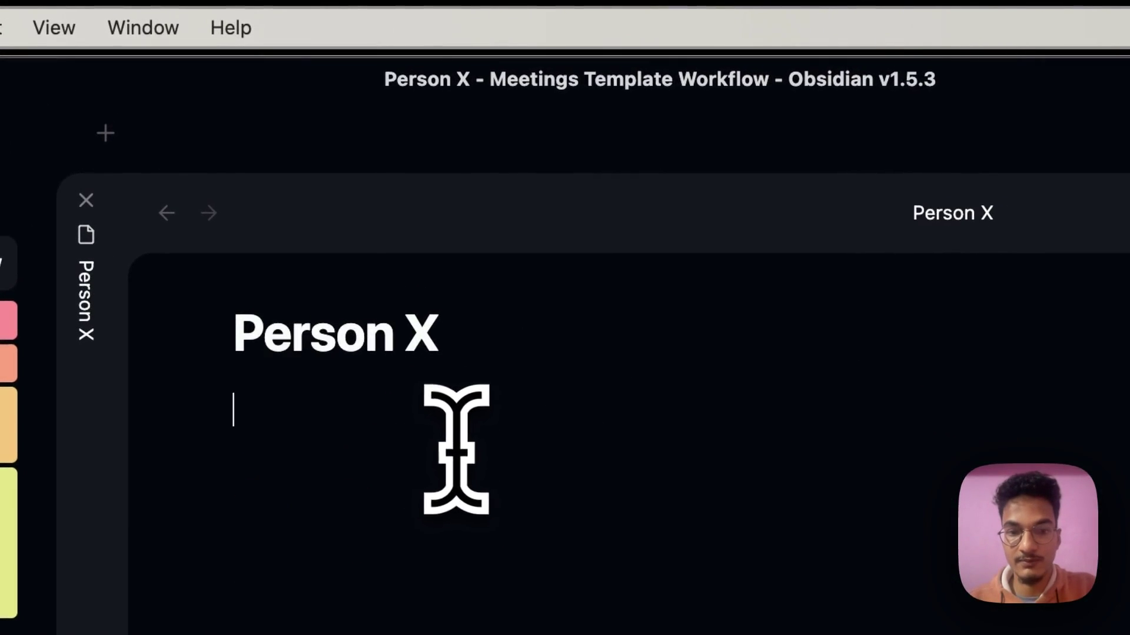
pyautogui.press('super+p')
pyautogui.write('templater')
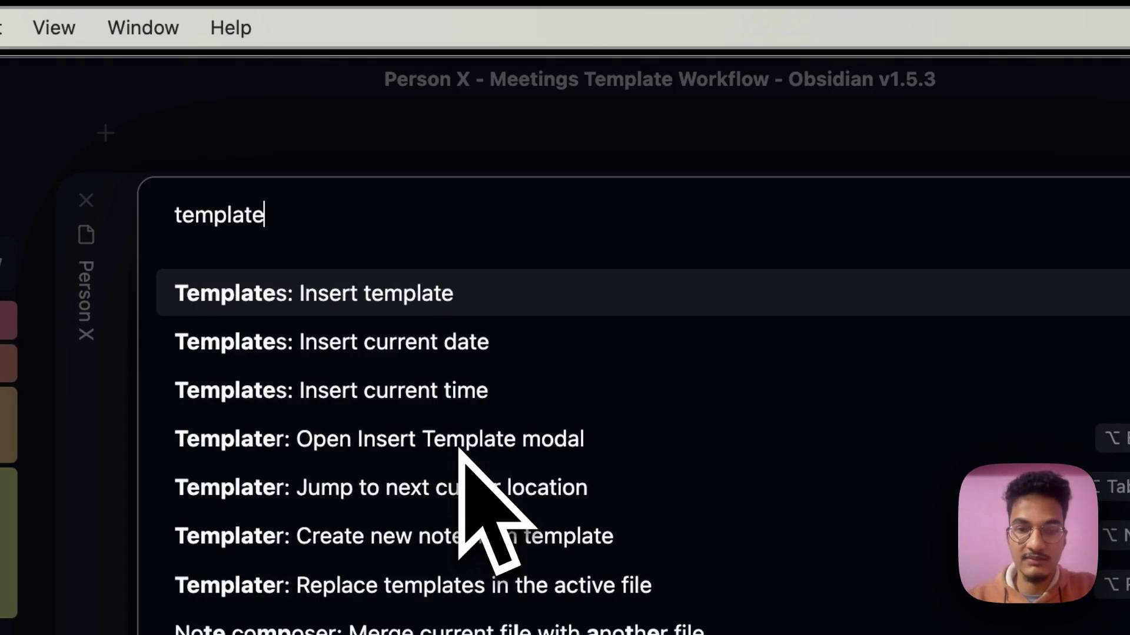
pyautogui.click(429, 293)
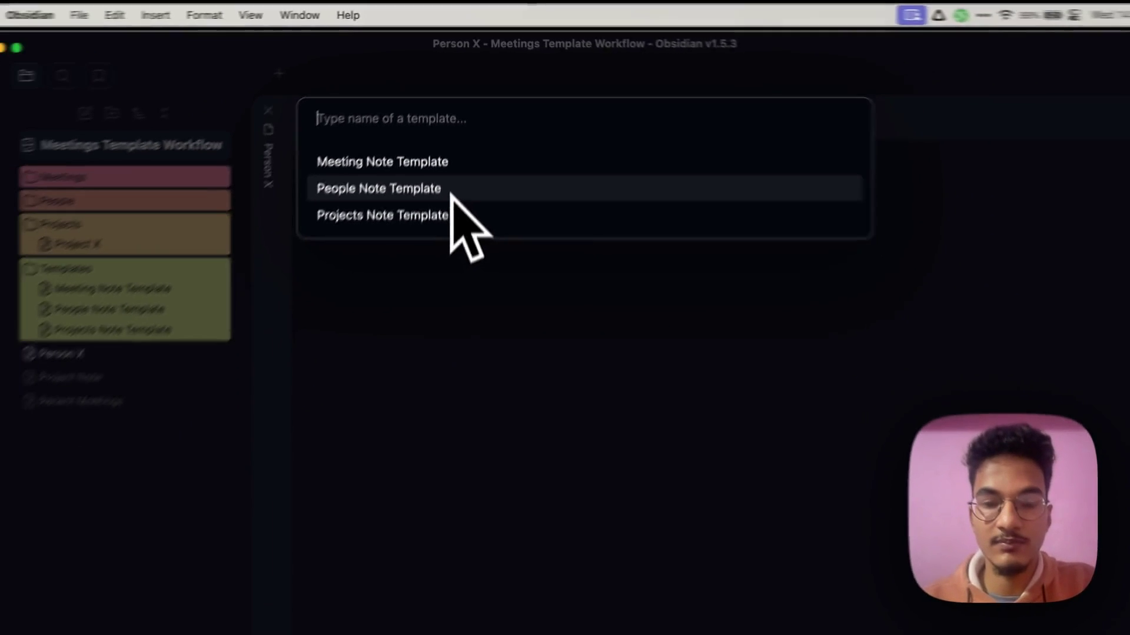
pyautogui.click(450, 194)
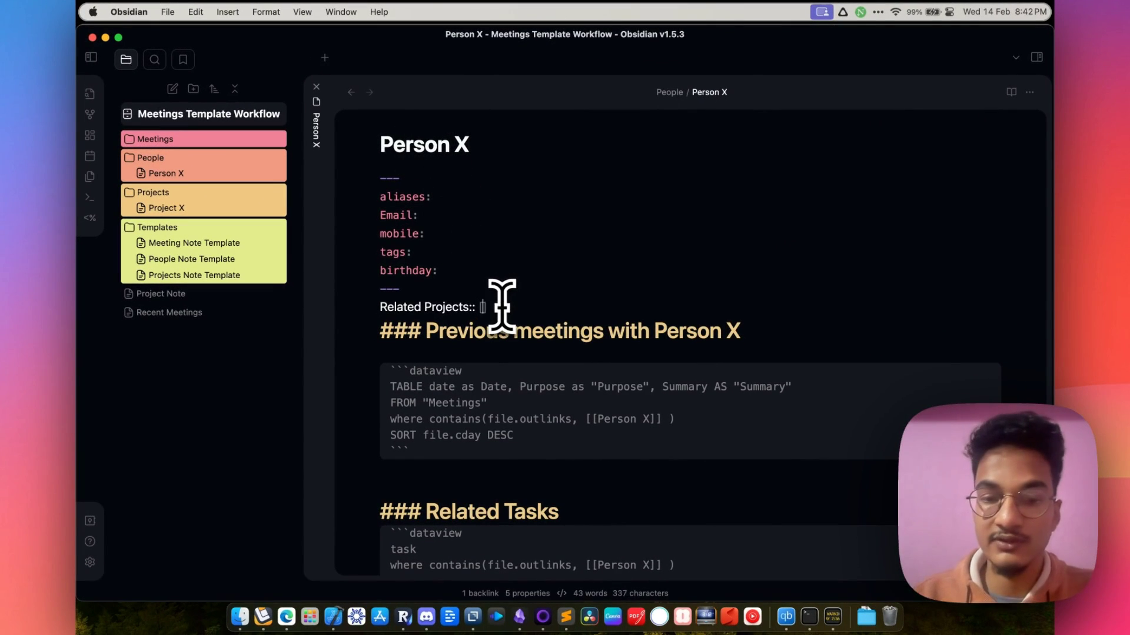
# Step: Link Project X in the Related Projects field of the Person X note
pyautogui.write('[p')
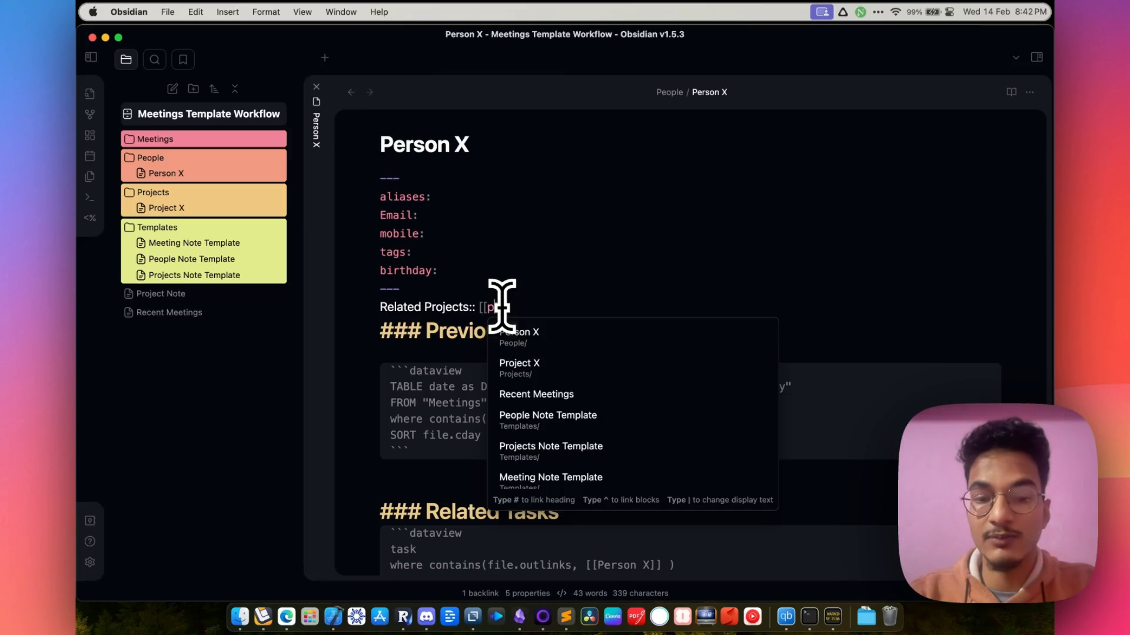
pyautogui.write('ro')
pyautogui.press('Return')
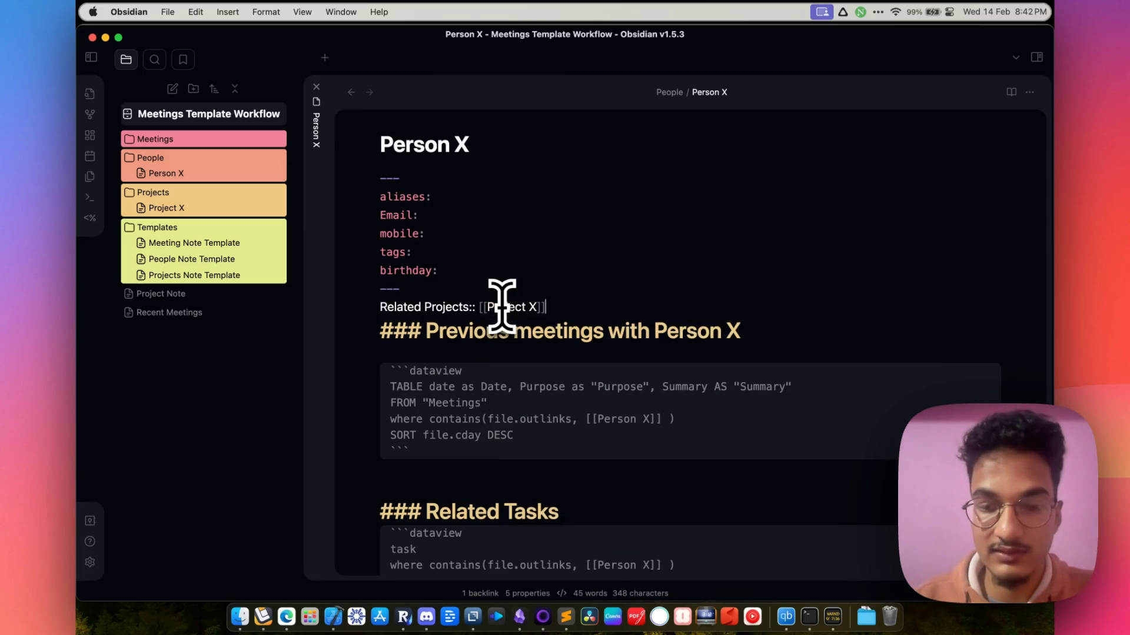
# Step: Switch Person X to reading view and follow its link to Project X to examine the Related People and Related Meetings tables
pyautogui.scroll(-3, 536, 258)
pyautogui.press('super+e')
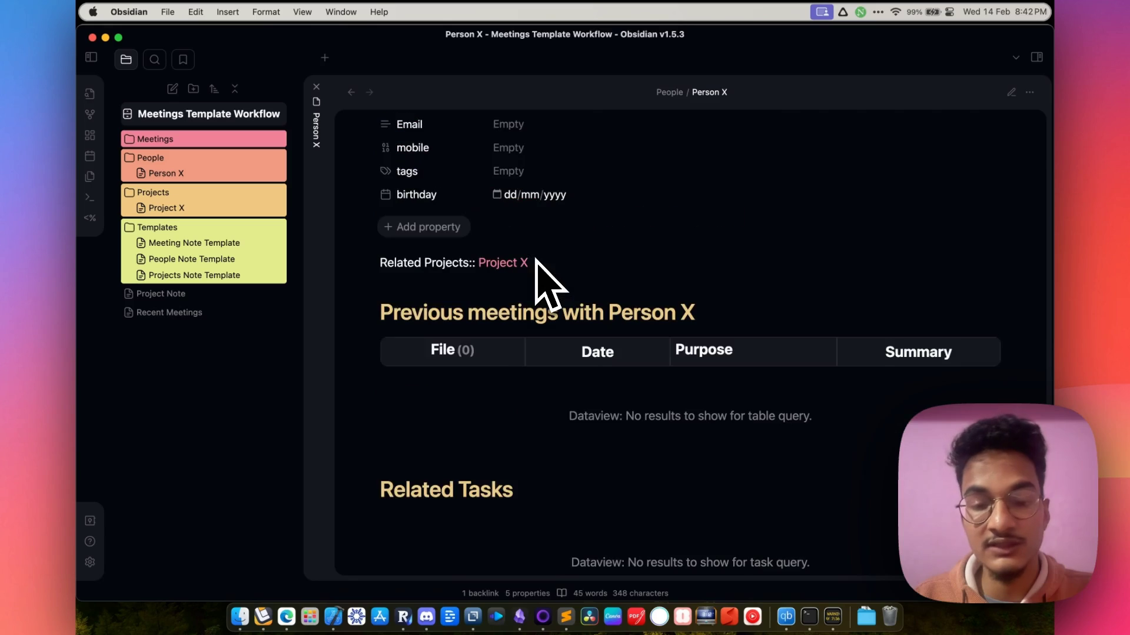
pyautogui.click(504, 269)
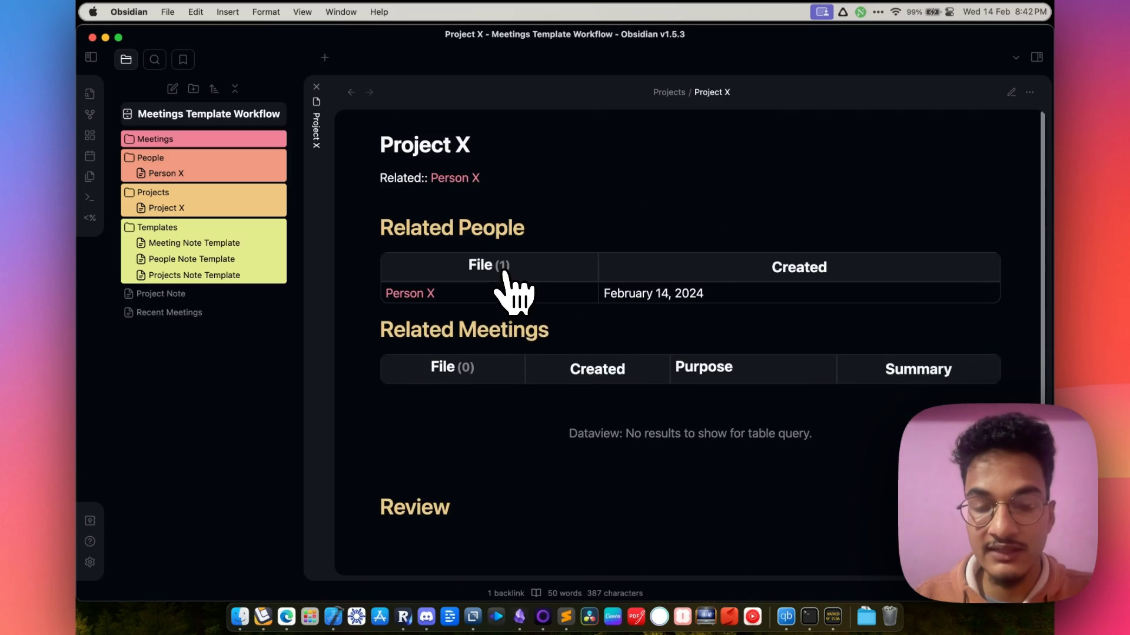
pyautogui.scroll(-1, 524, 282)
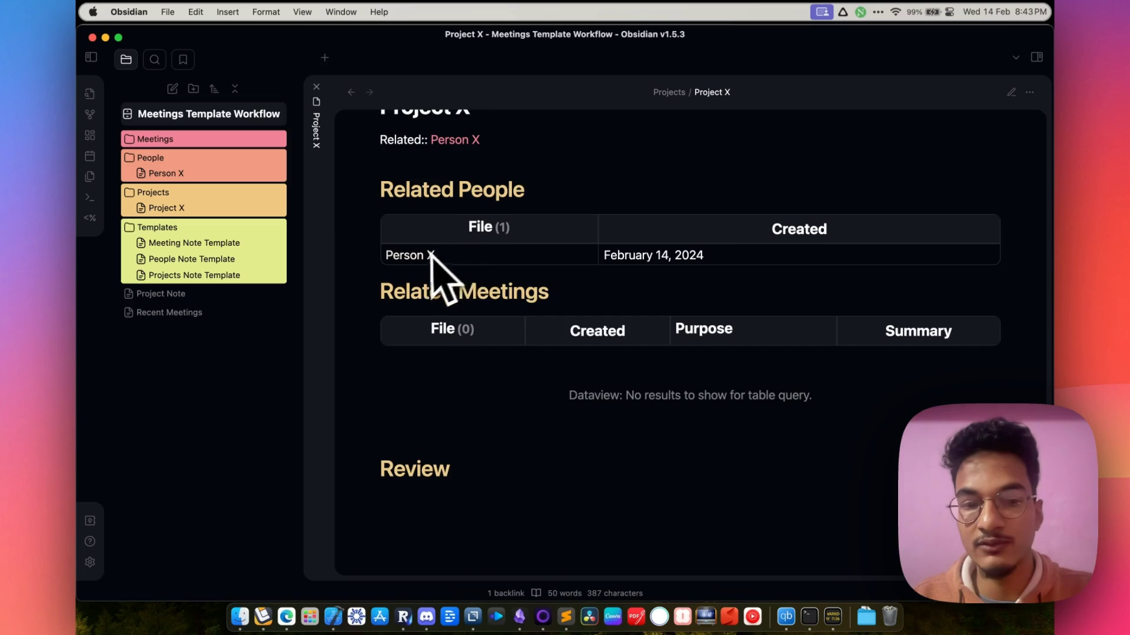
pyautogui.scroll(1, 429, 253)
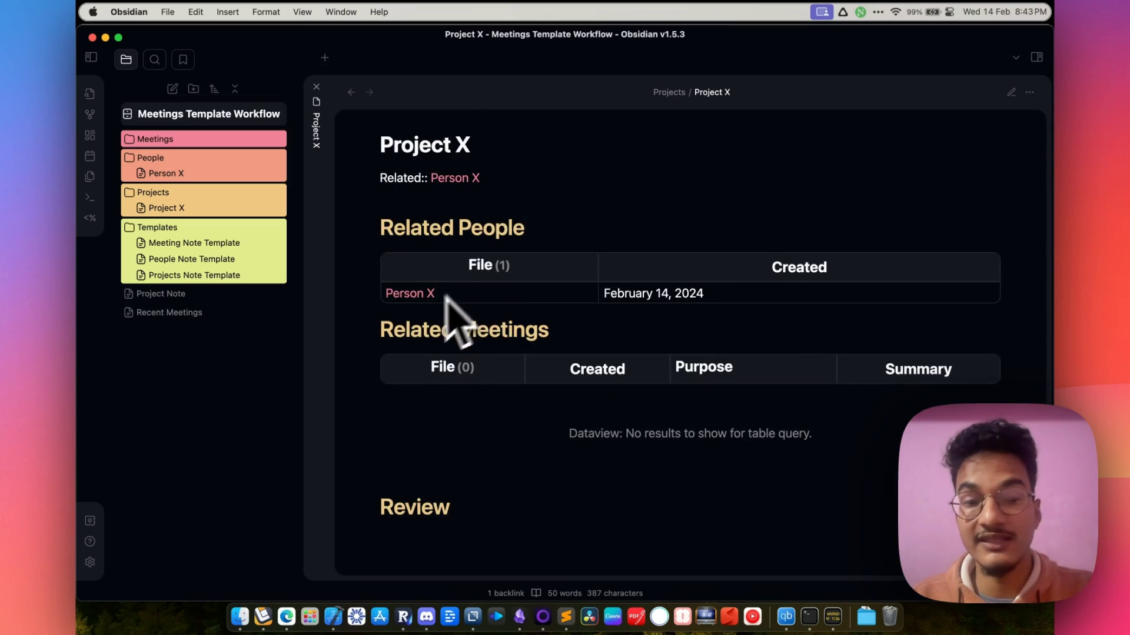
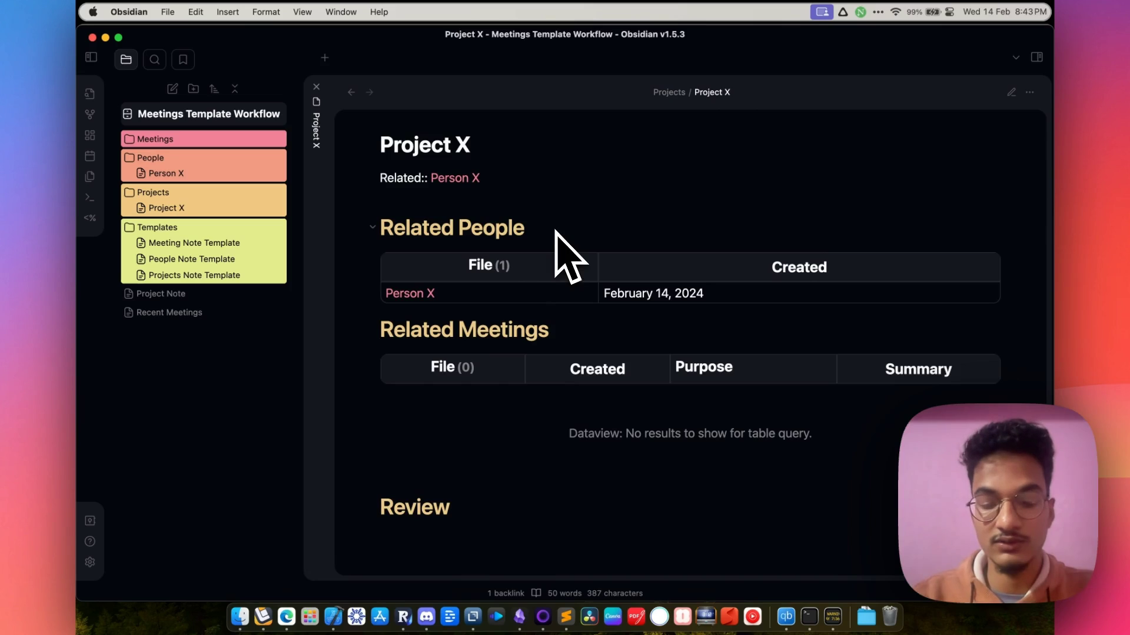
# Step: Create a new note titled "Meeting about X"
pyautogui.press('super+n')
pyautogui.write('m')
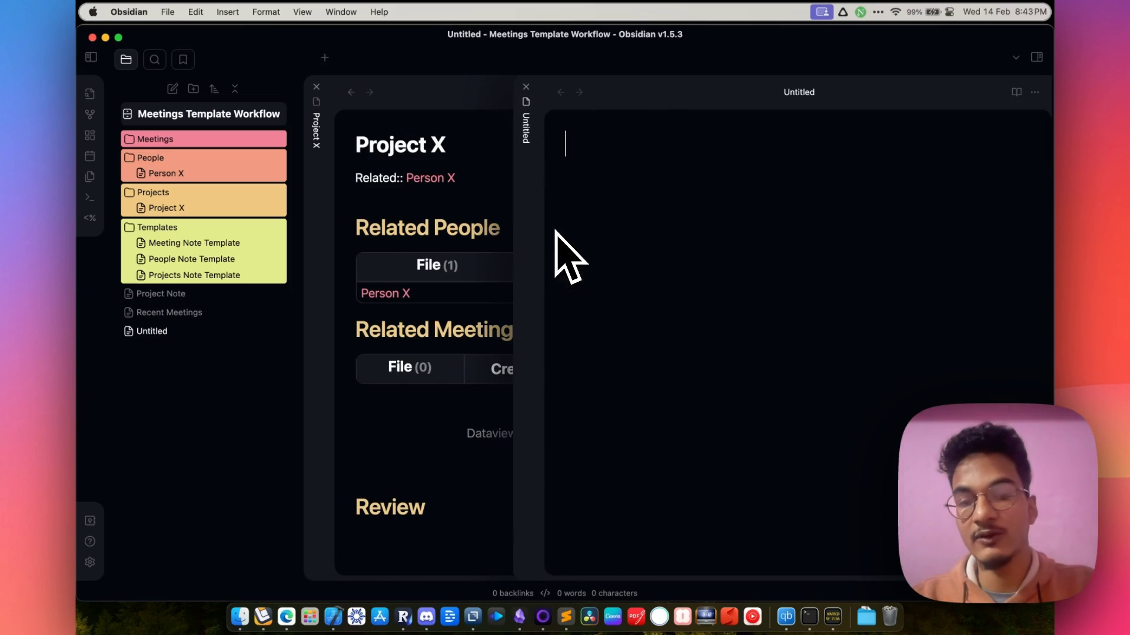
pyautogui.write('eeting a')
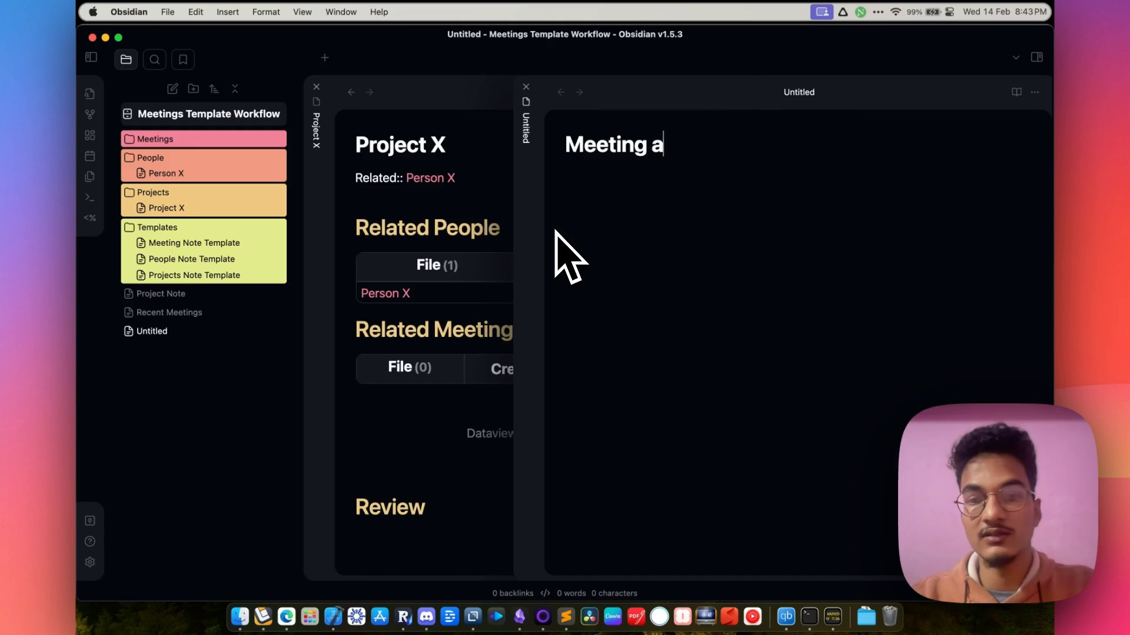
pyautogui.write('bout X')
pyautogui.press('super+p')
pyautogui.write('templater')
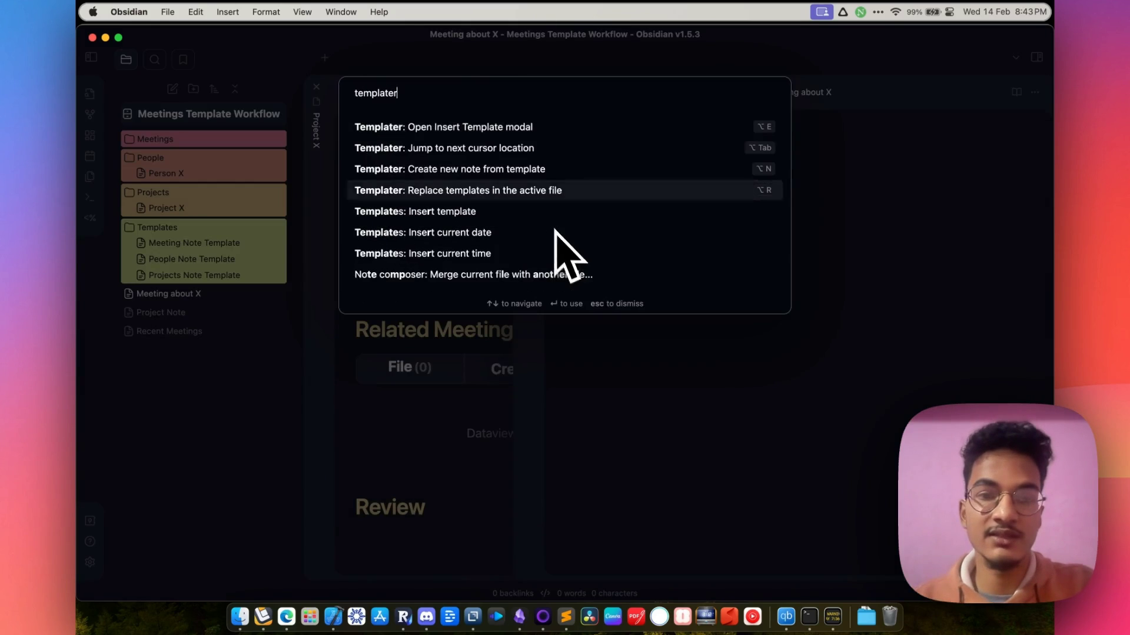
pyautogui.click(494, 128)
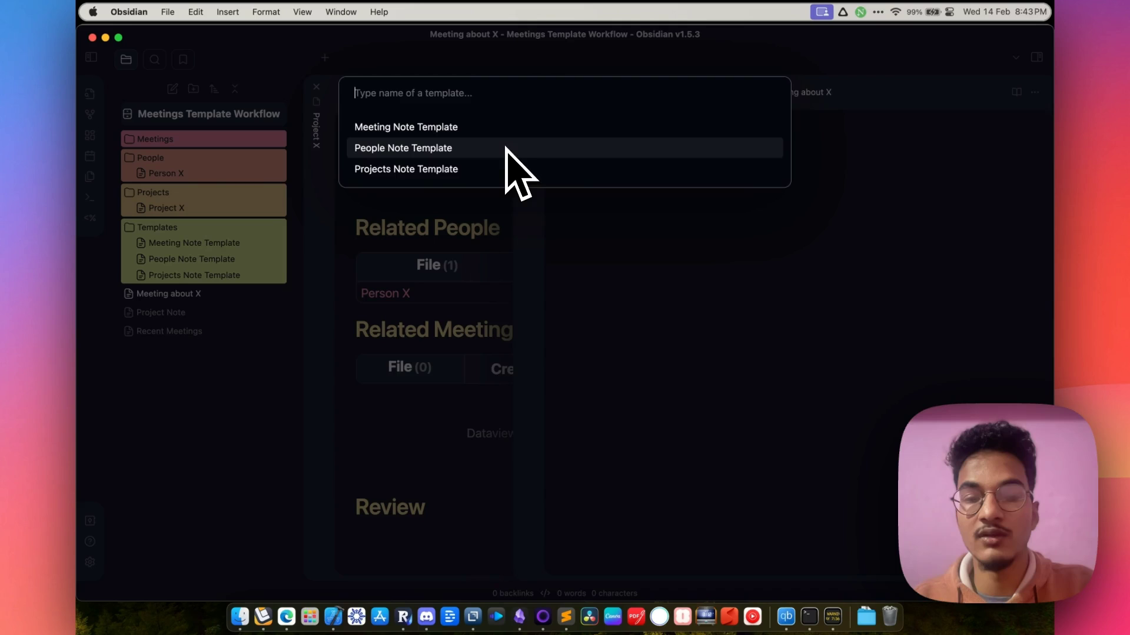
pyautogui.click(505, 147)
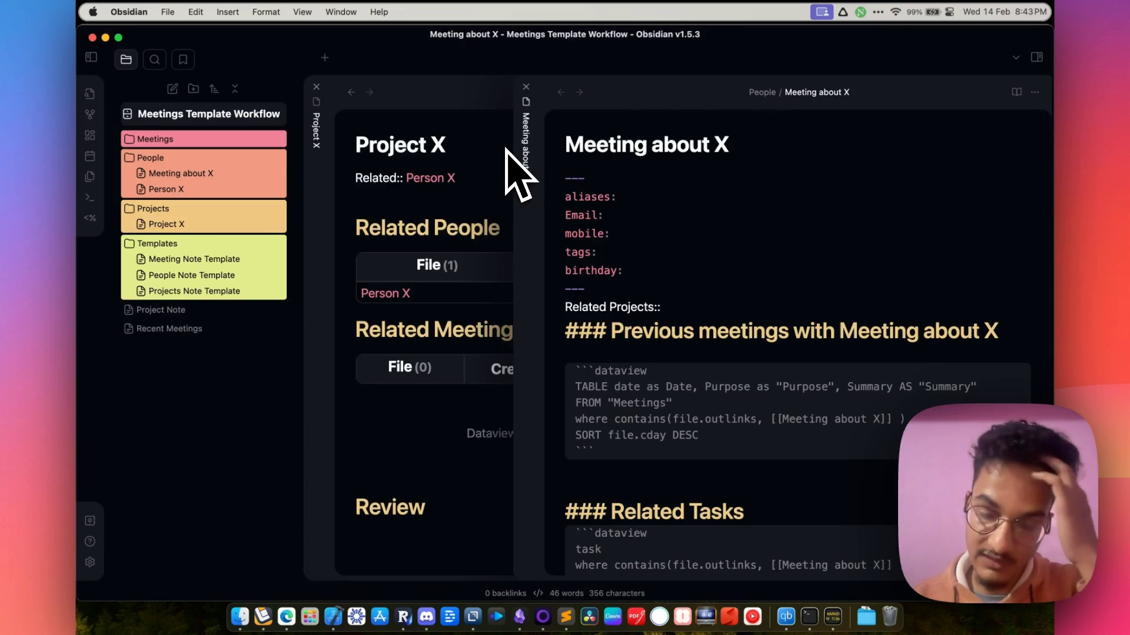
pyautogui.press('super+z')
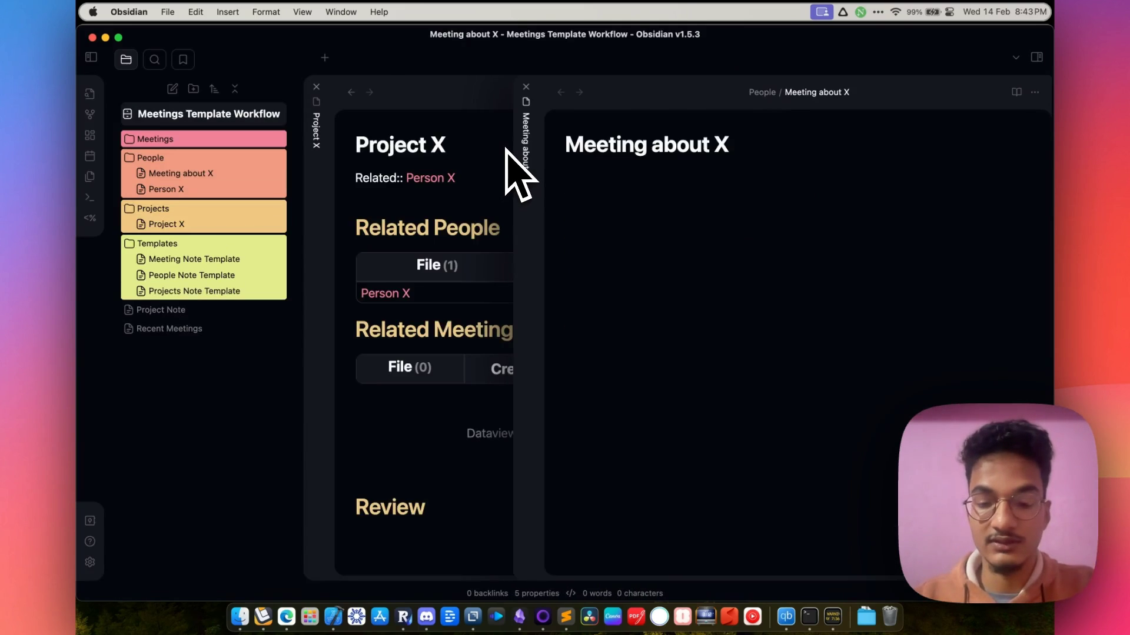
# Step: Insert the Meeting Note Template into the Meeting about X note
pyautogui.press('super+p')
pyautogui.write('template')
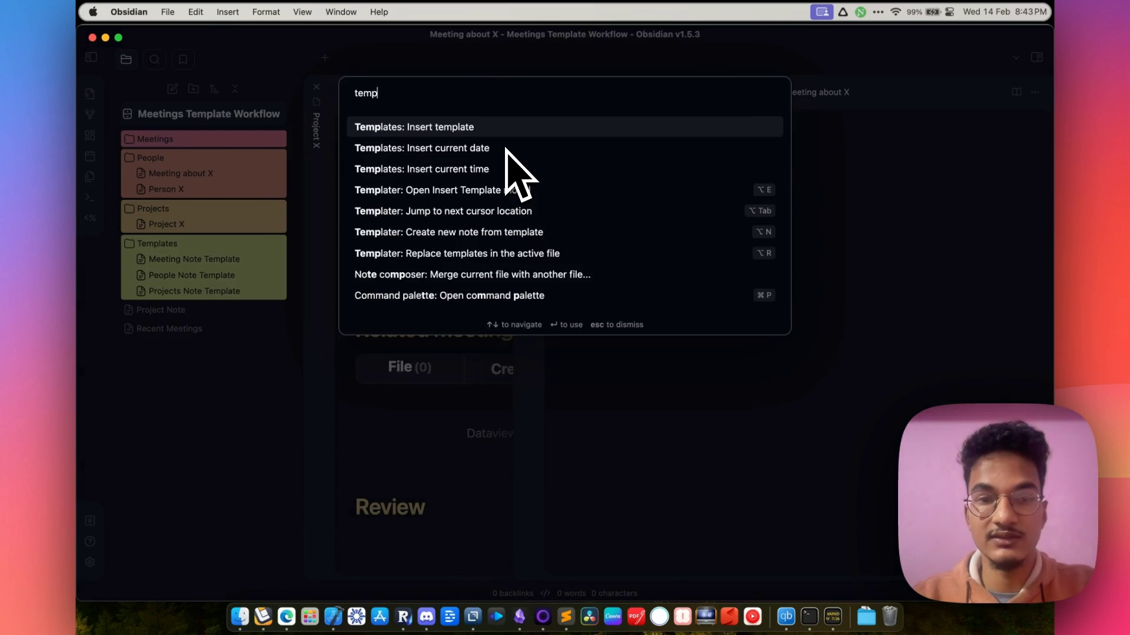
pyautogui.press('Return')
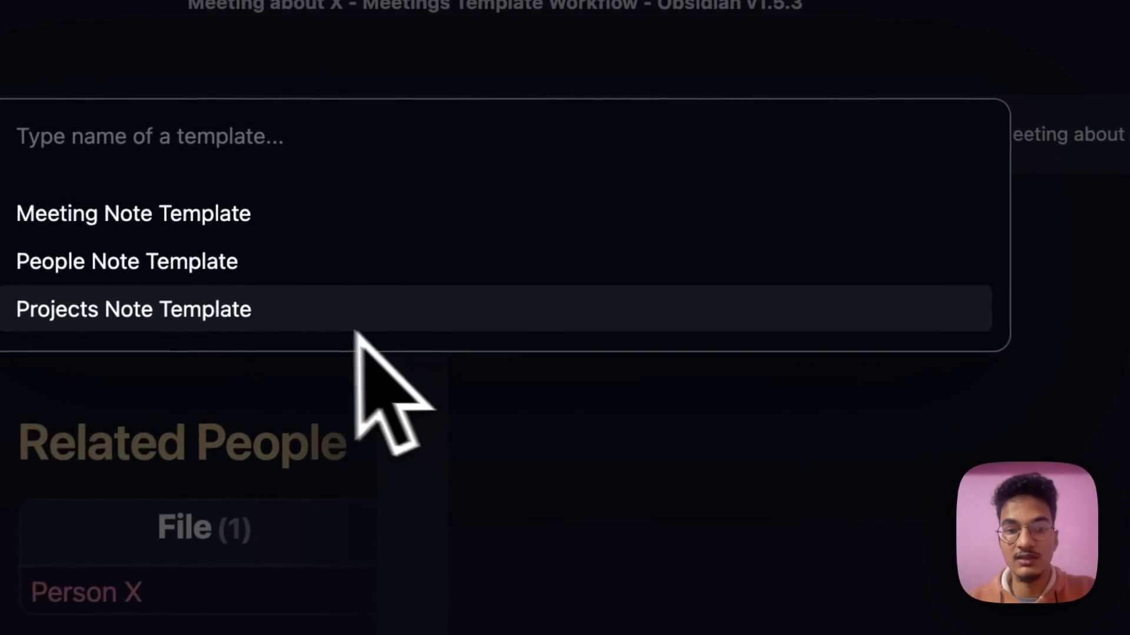
pyautogui.click(341, 212)
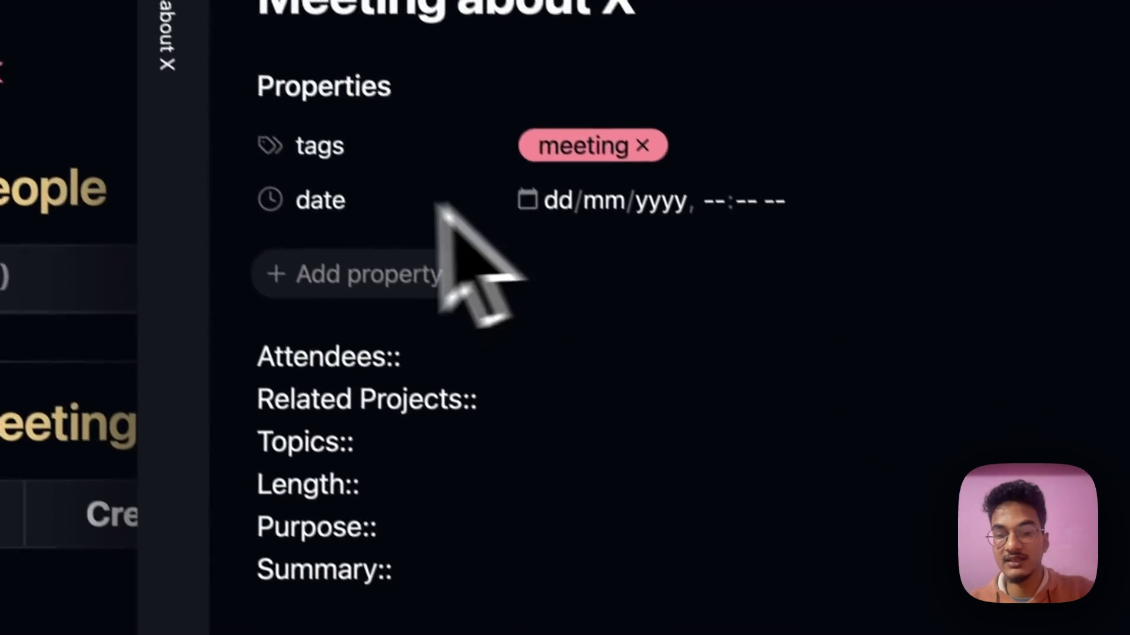
# Step: Set the meeting note's date property to 16/02/2024, 10:45 AM
pyautogui.click(500, 178)
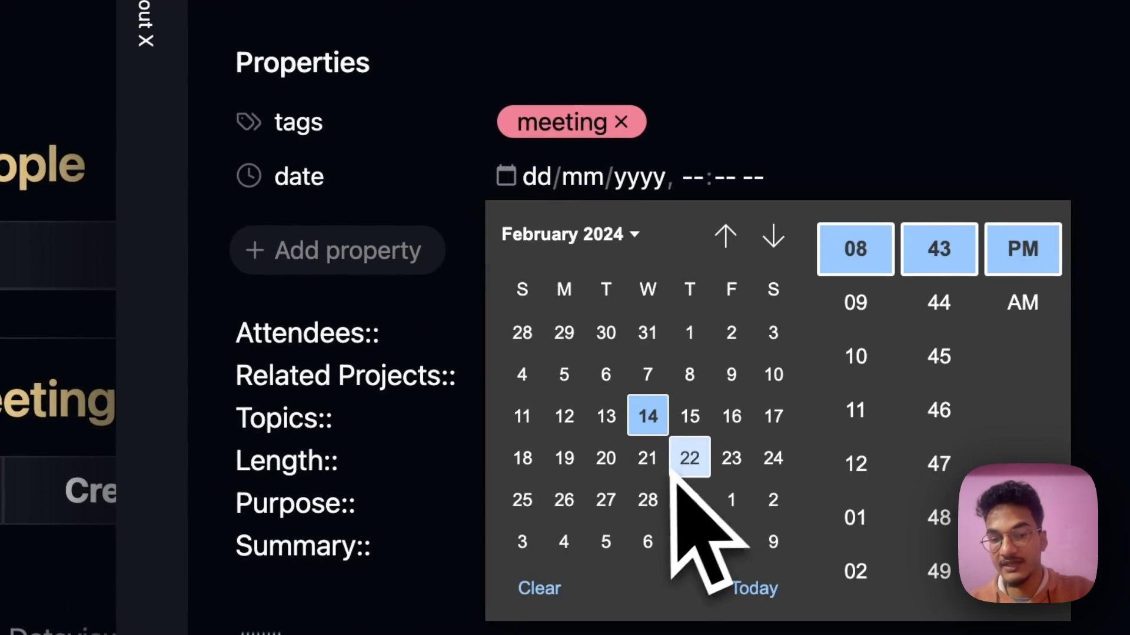
pyautogui.click(728, 425)
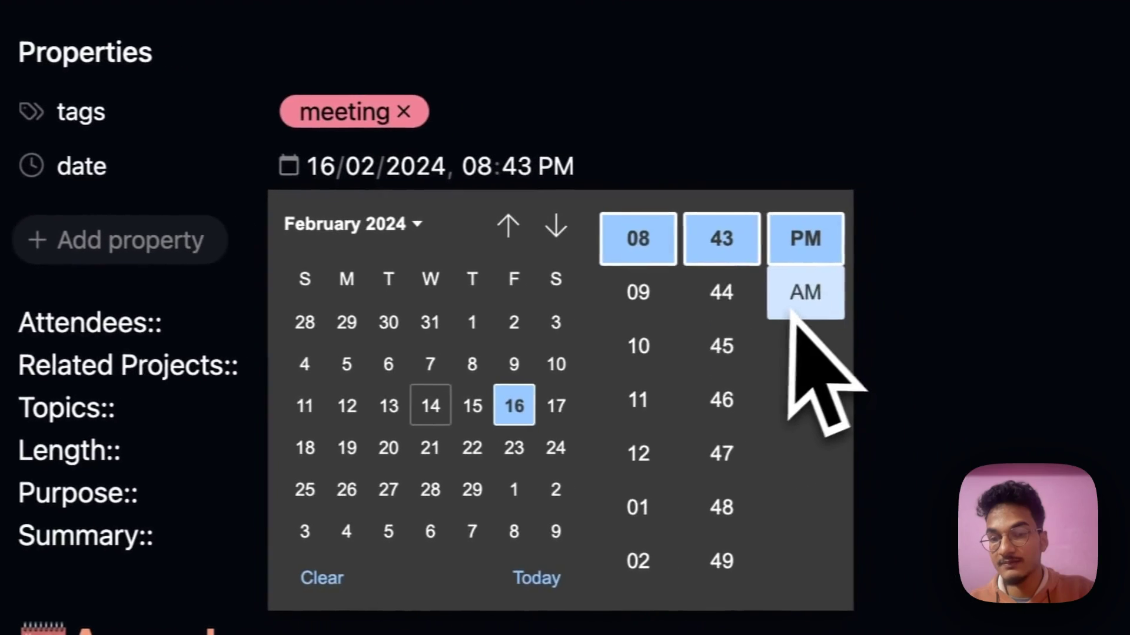
pyautogui.click(623, 347)
pyautogui.click(706, 347)
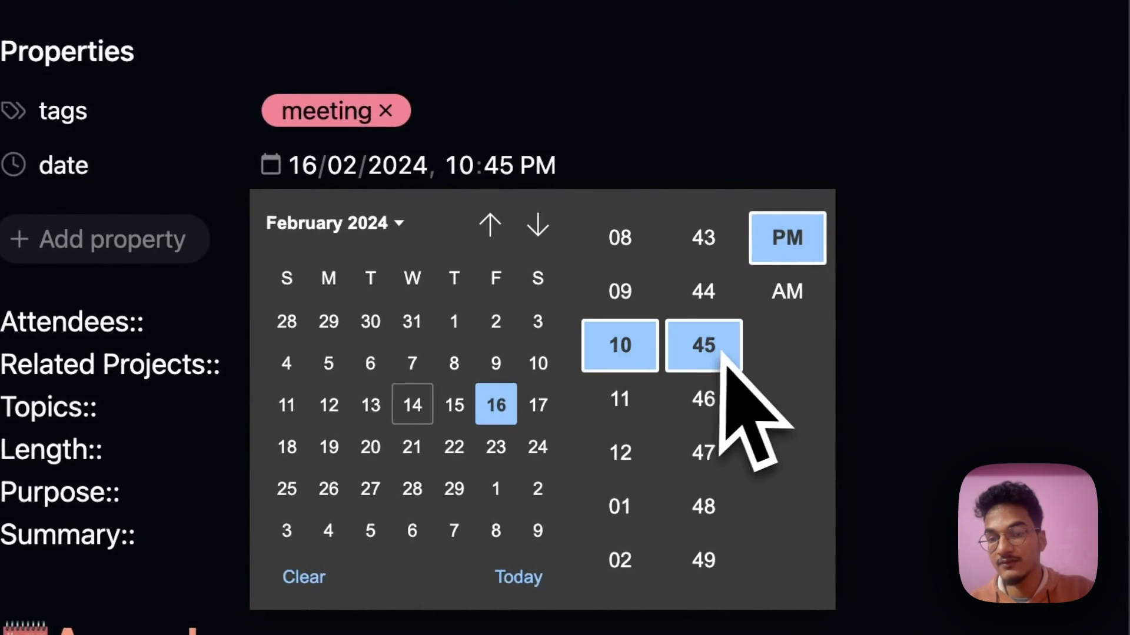
pyautogui.click(786, 300)
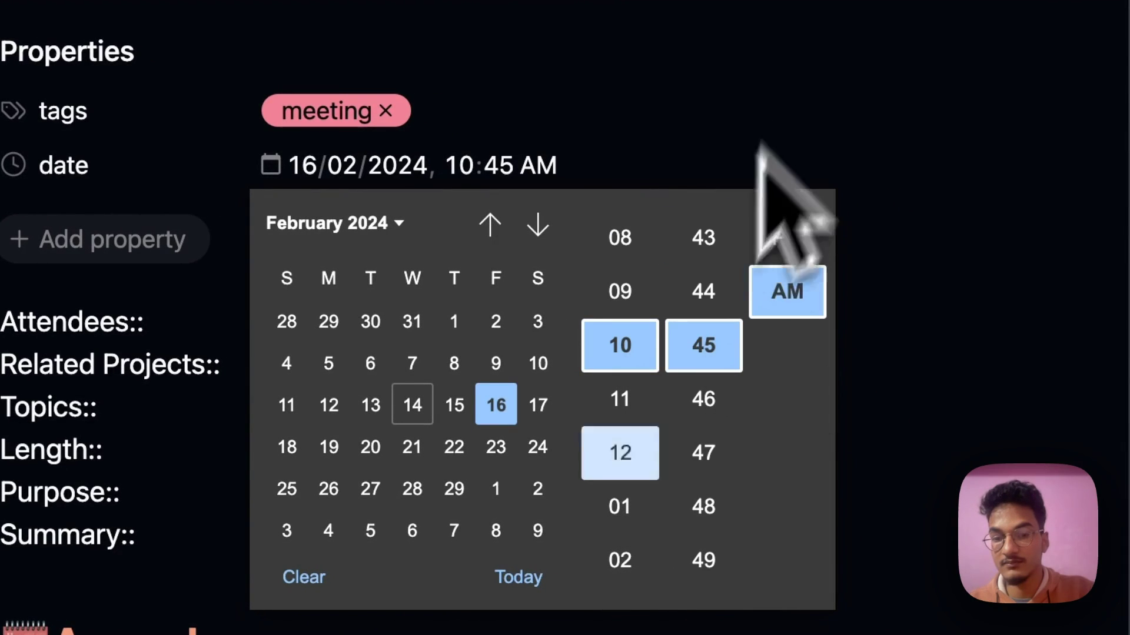
# Step: Link Person X in the Attendees field of the Meeting about X note
pyautogui.click(194, 272)
pyautogui.click(212, 274)
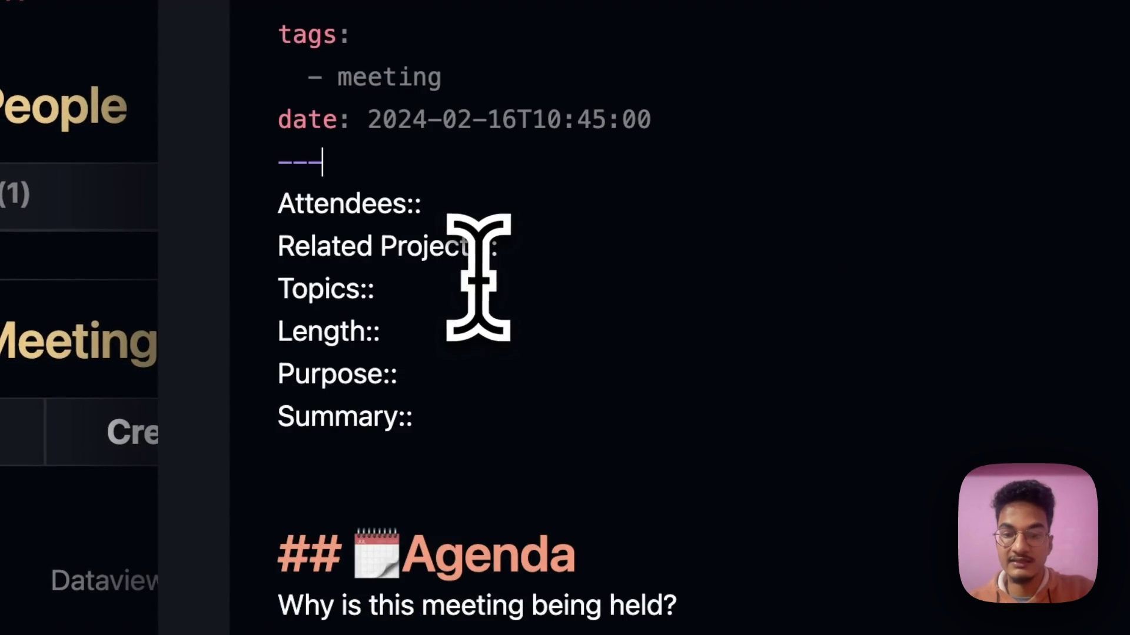
pyautogui.write('[[Person')
pyautogui.press('Return')
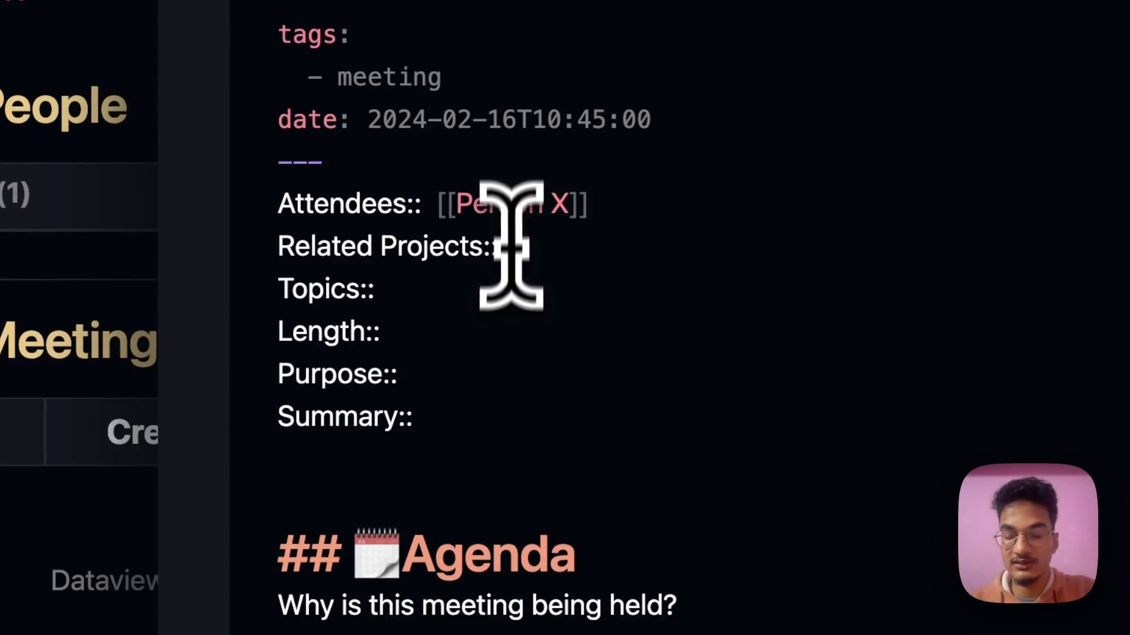
# Step: Fill in the meeting note's Purpose as "Talking about X" and its Summary as "Talked about X"
pyautogui.click(537, 245)
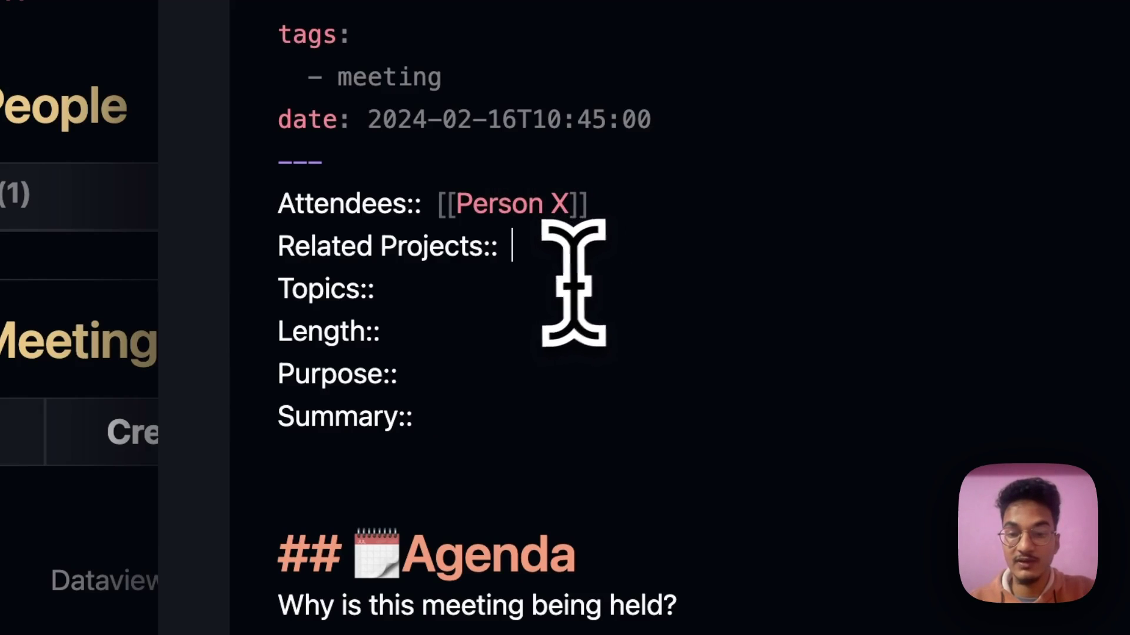
pyautogui.click(453, 373)
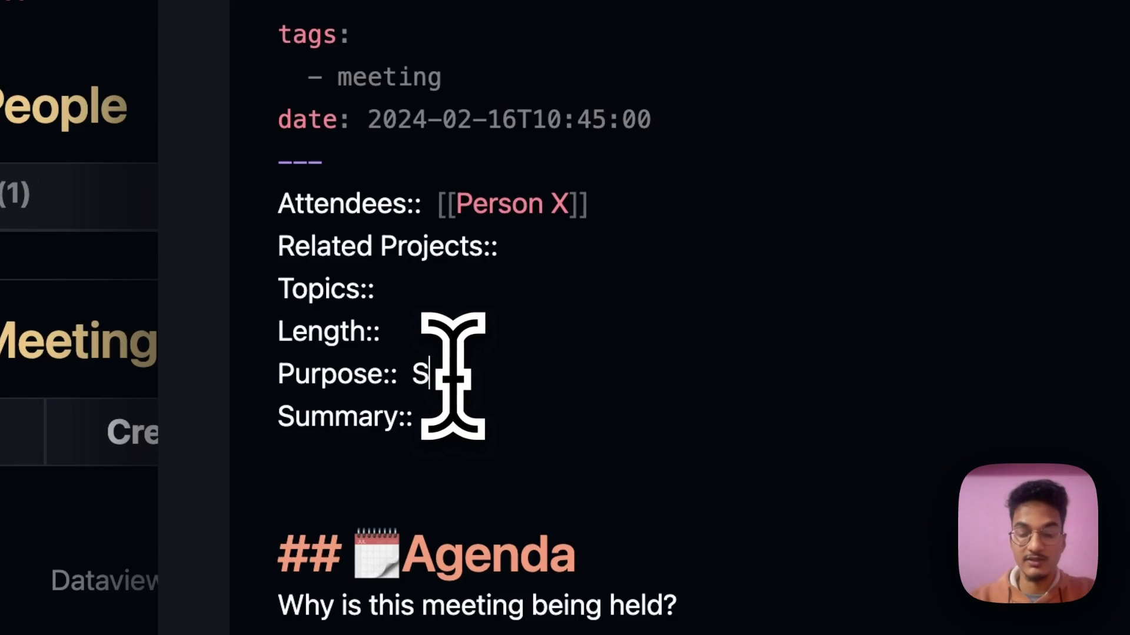
pyautogui.write('Talking about X')
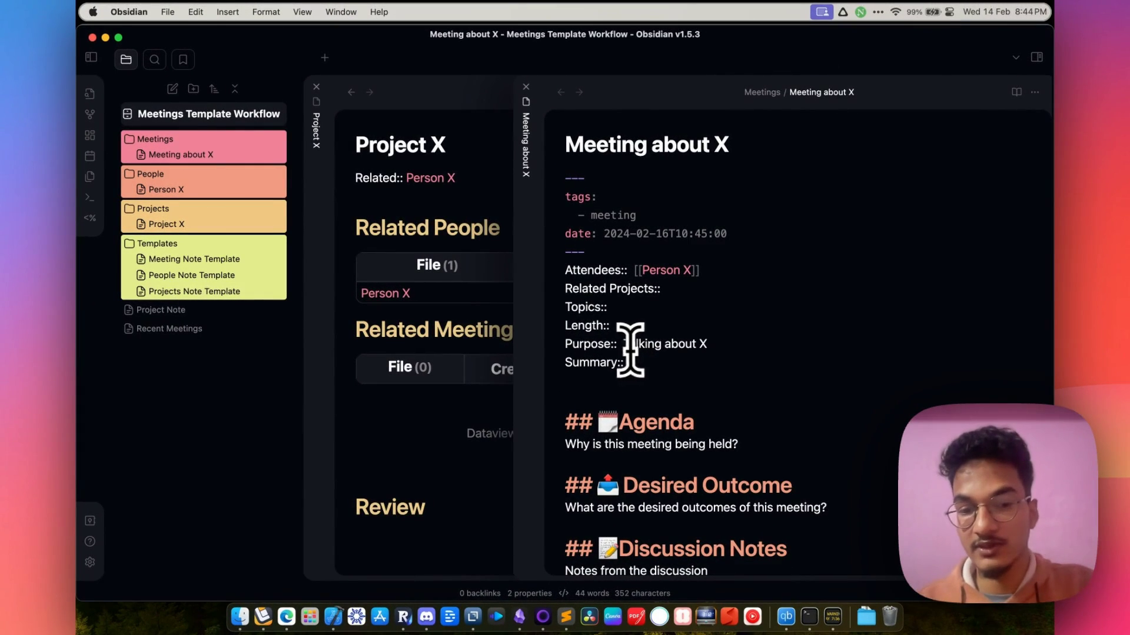
pyautogui.press('Down')
pyautogui.write('Talke')
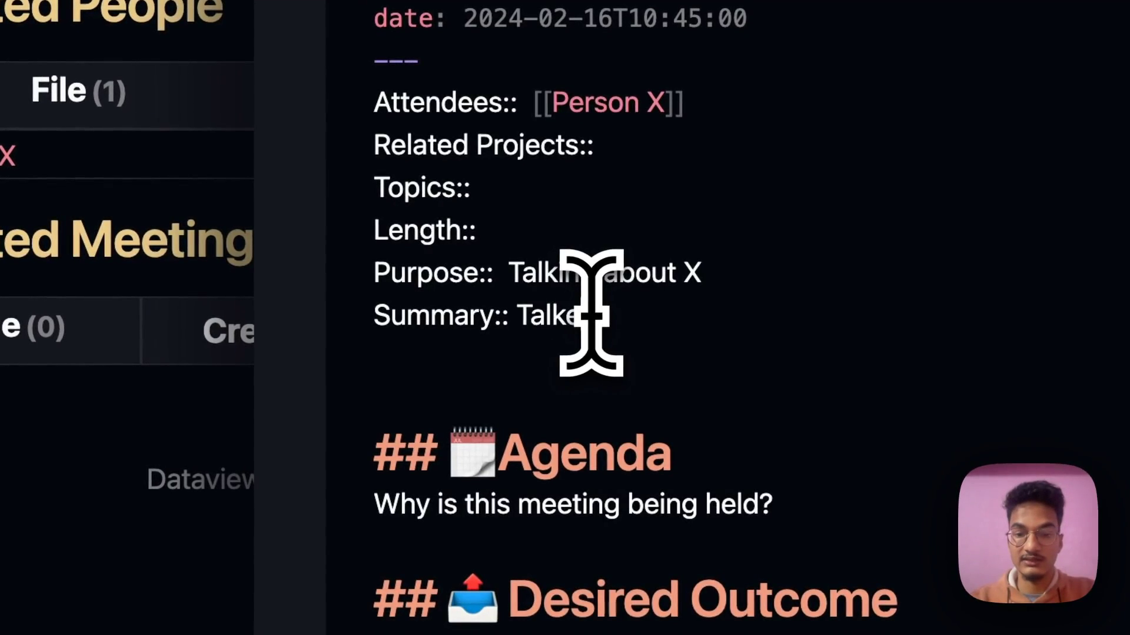
pyautogui.write('d a')
pyautogui.write('bout X')
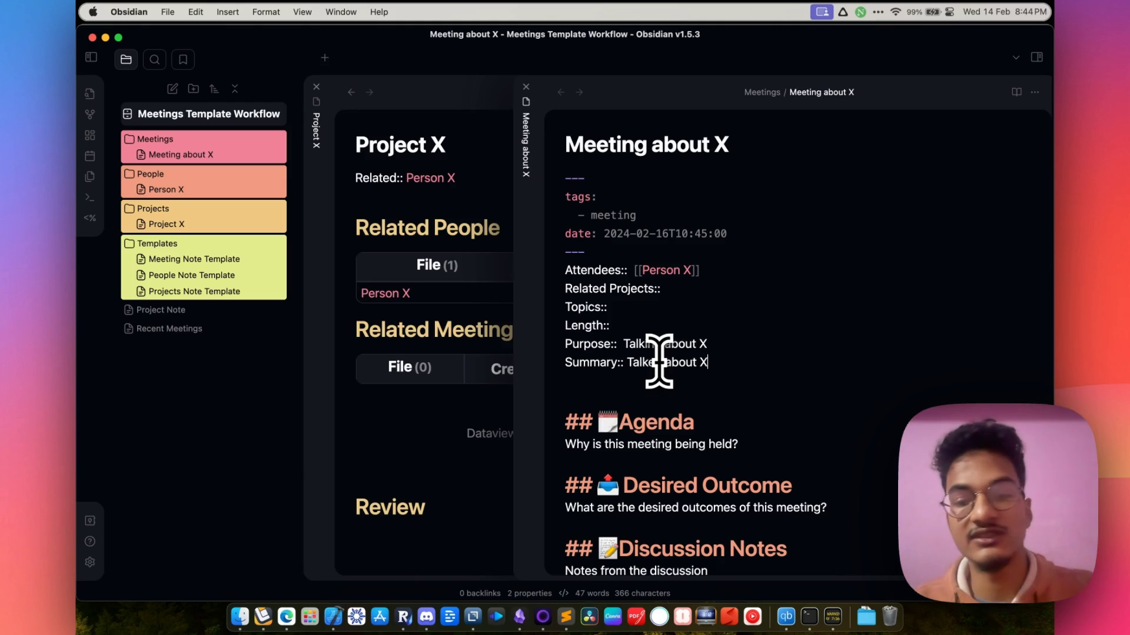
# Step: Review the meeting note's Agenda, Desired Outcome, Discussion Notes and Action Items sections
pyautogui.scroll(-3, 676, 374)
pyautogui.scroll(3, 754, 209)
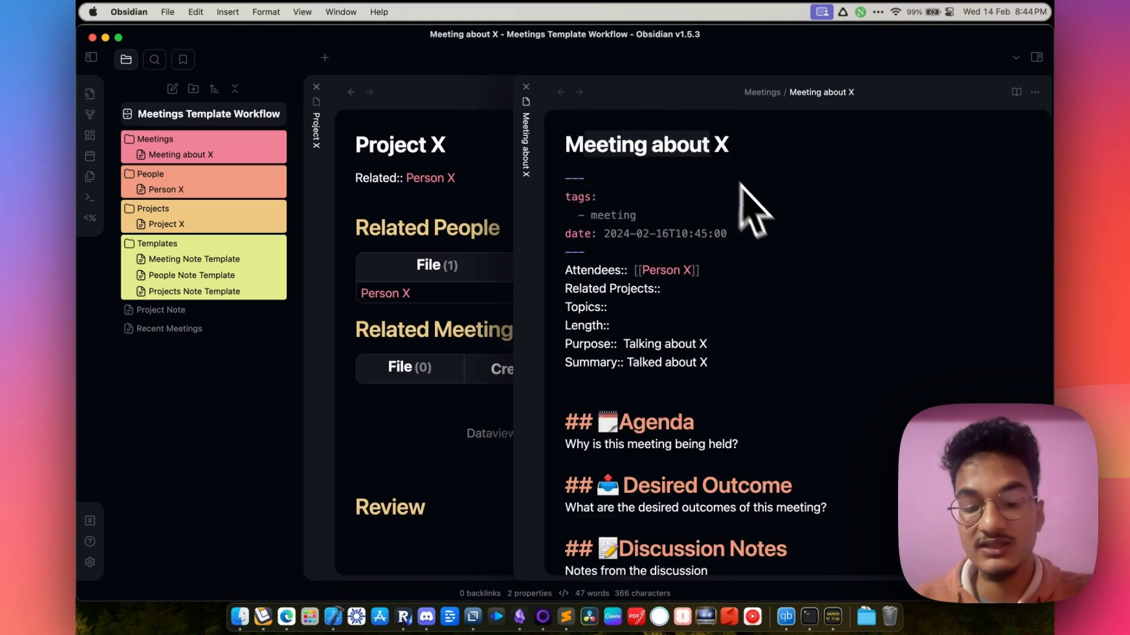
pyautogui.scroll(-5, 695, 194)
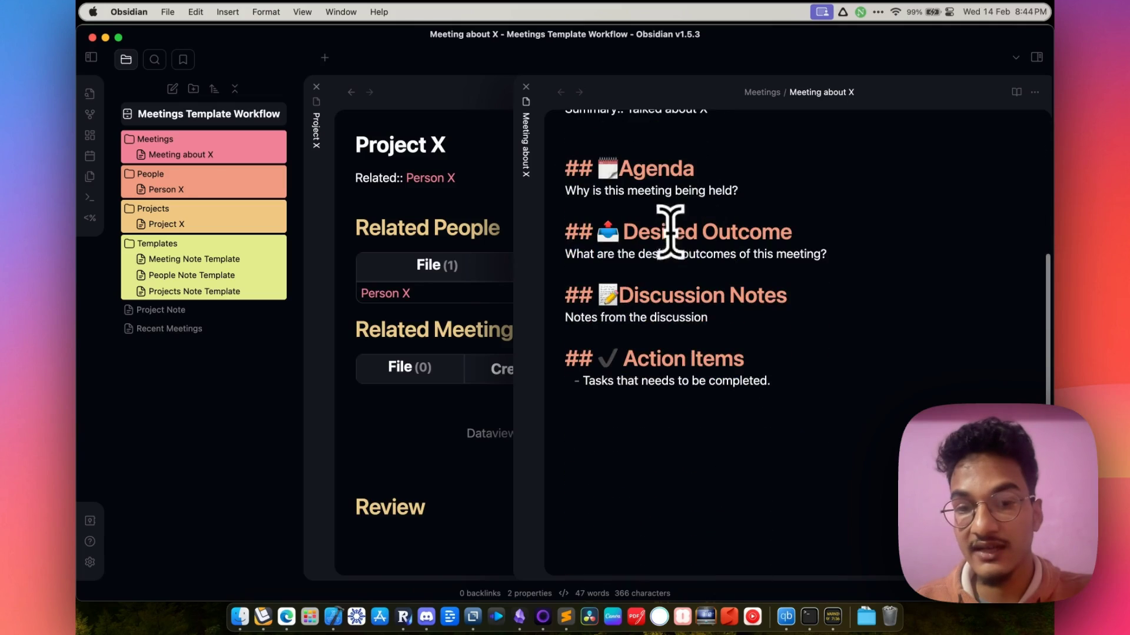
pyautogui.moveTo(624, 200); pyautogui.dragTo(793, 376)
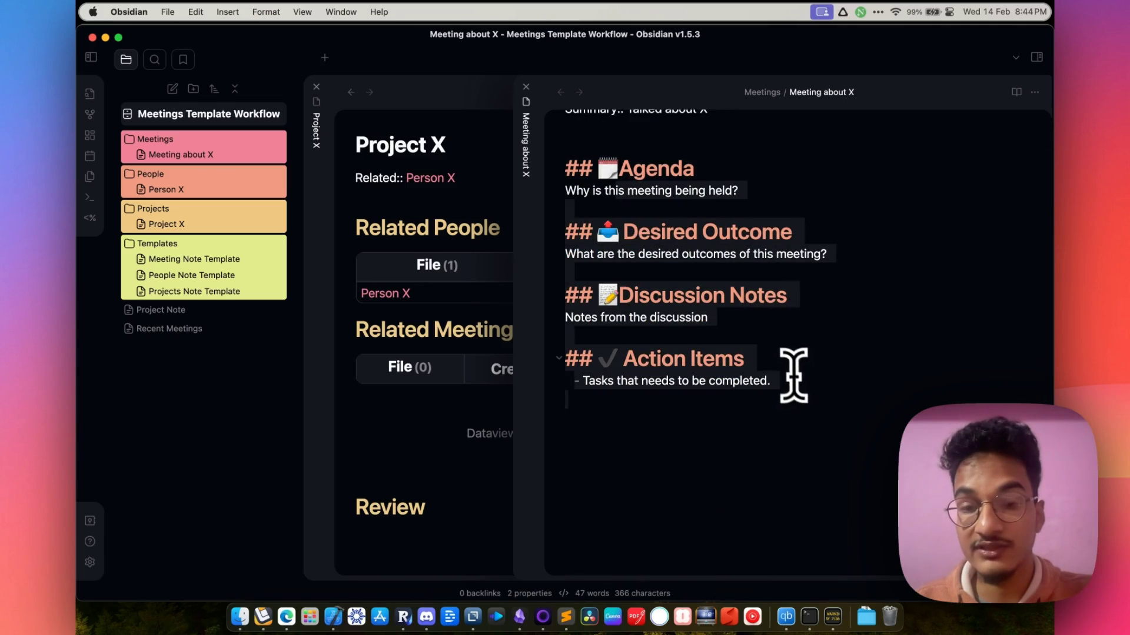
pyautogui.click(781, 374)
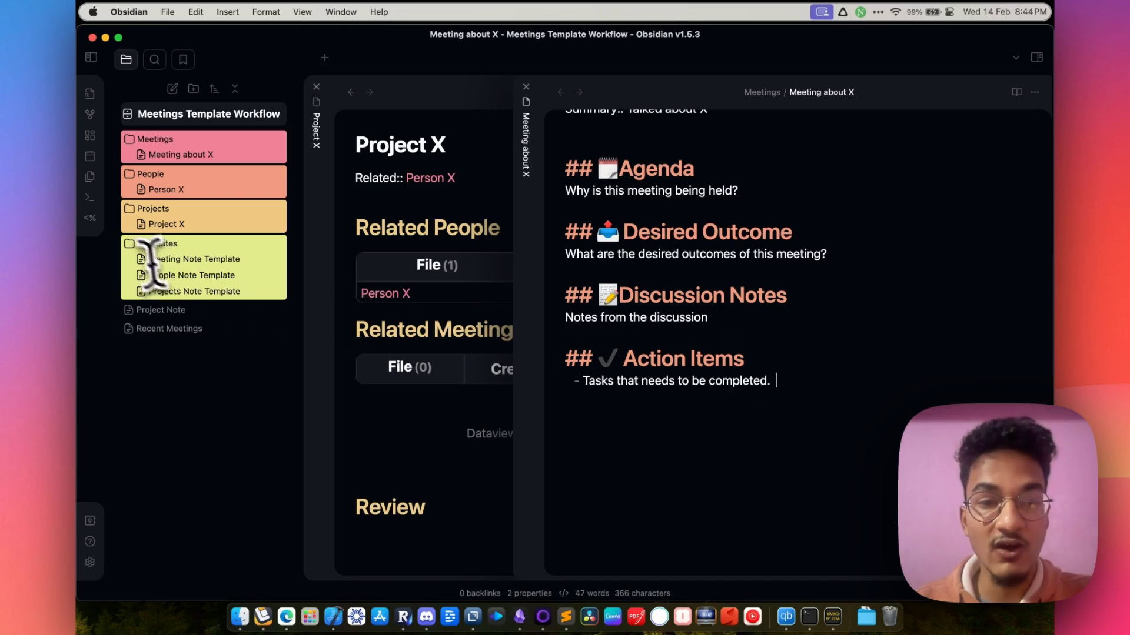
pyautogui.scroll(4, 714, 270)
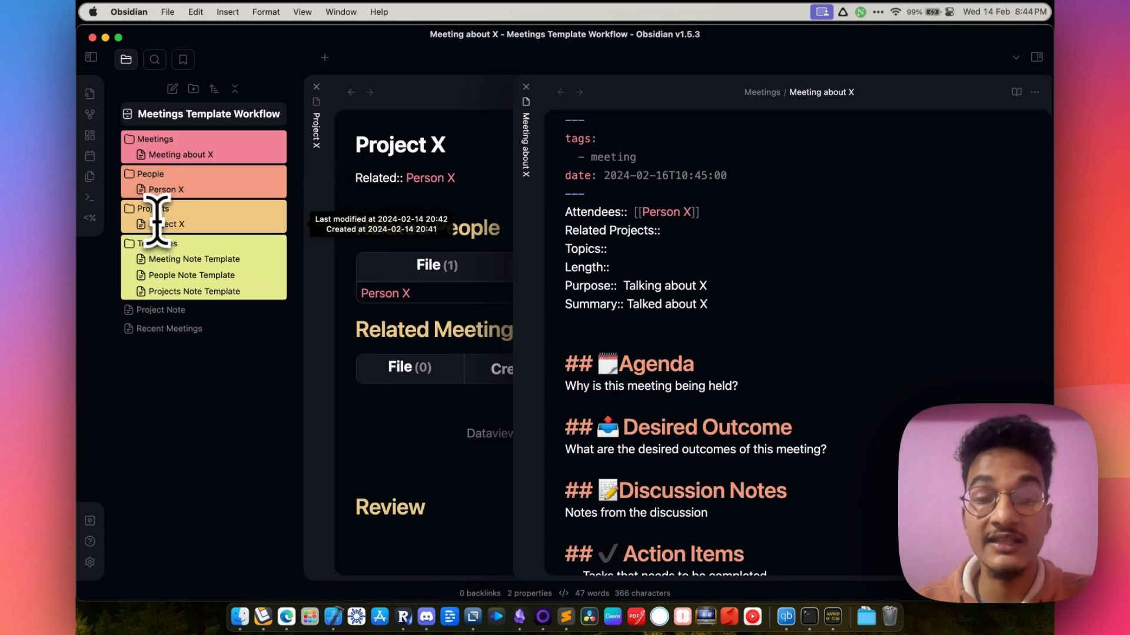
pyautogui.scroll(-3, 719, 375)
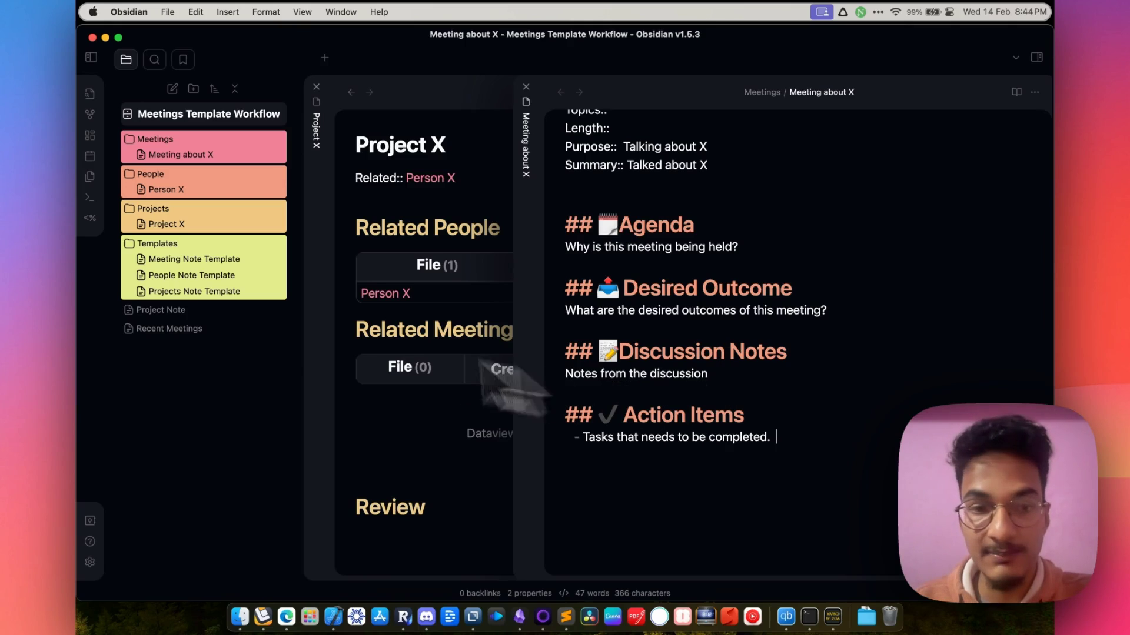
# Step: Open the Projects Note Template to examine its file move command, and close the open notes
pyautogui.click(177, 291)
pyautogui.scroll(-5, 655, 434)
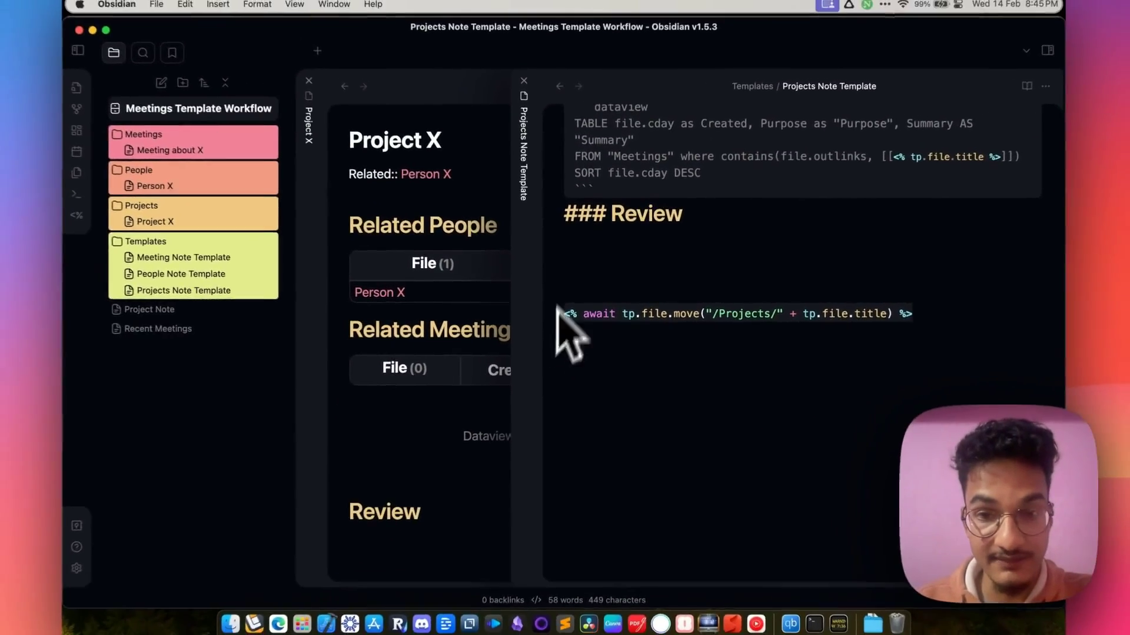
pyautogui.click(505, 26)
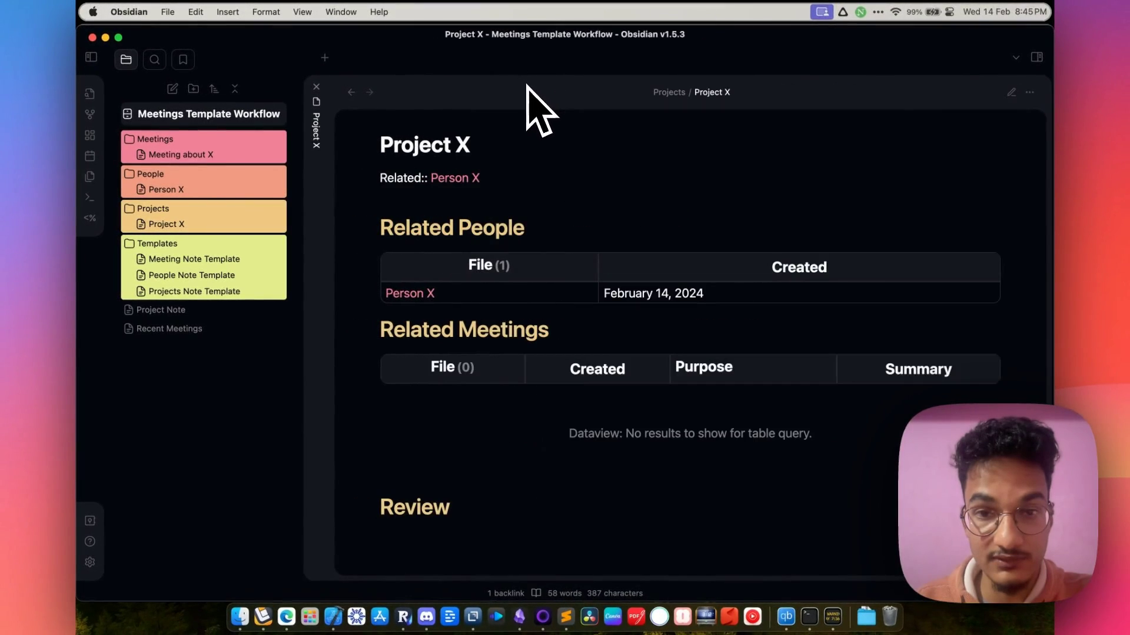
pyautogui.click(317, 87)
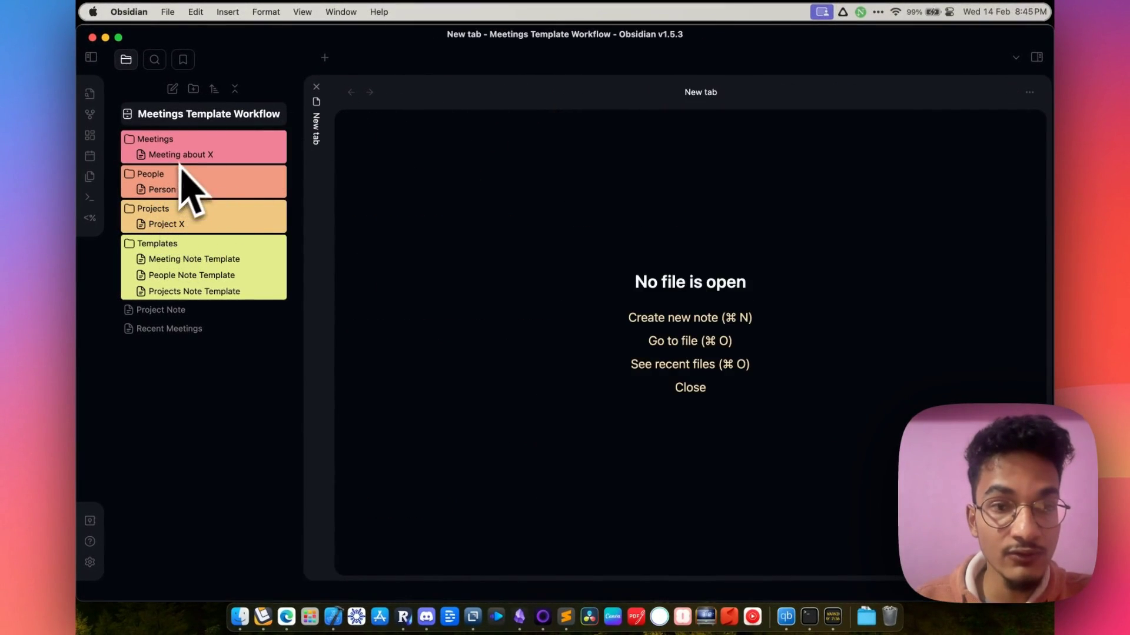
# Step: Examine the table in the Recent Meetings note and follow its link to the Action Items of Meeting about X
pyautogui.click(176, 330)
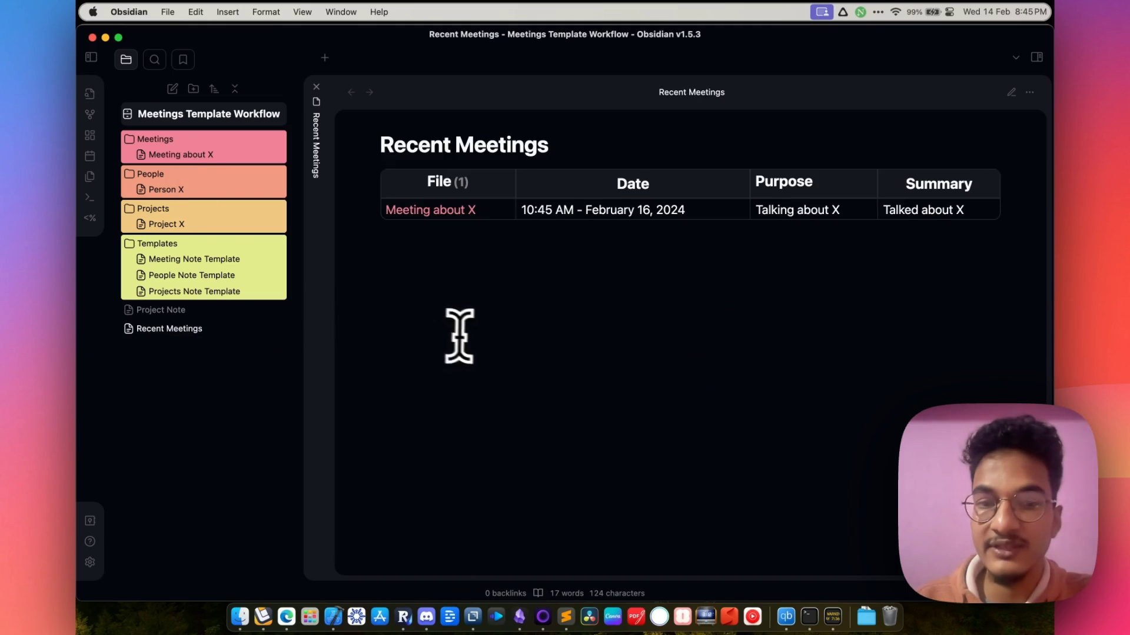
pyautogui.moveTo(446, 210)
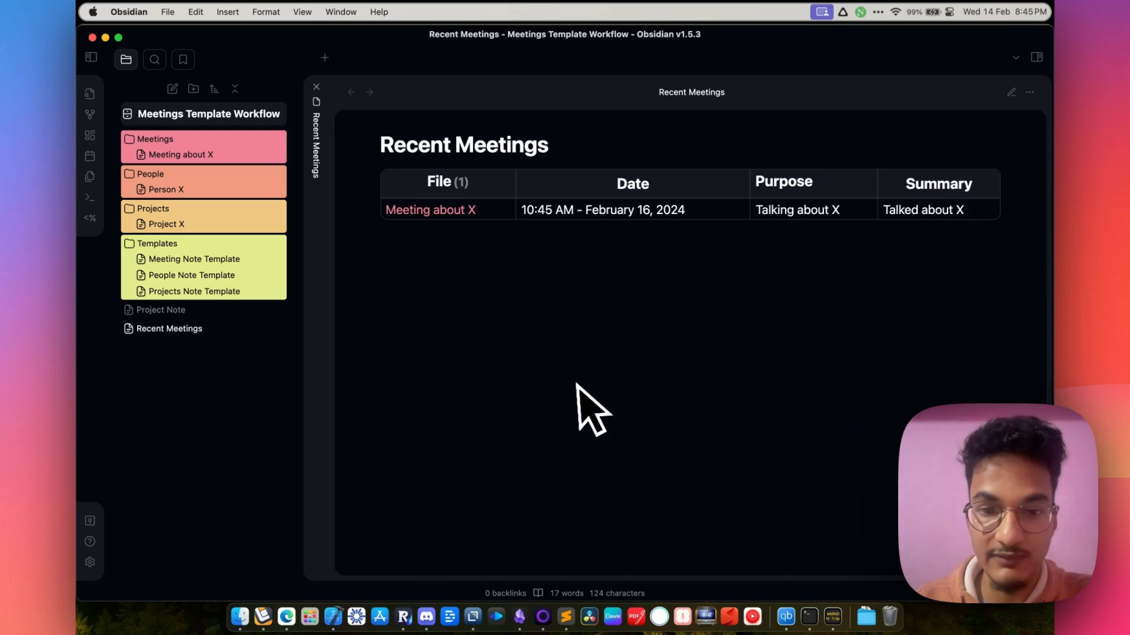
pyautogui.click(454, 213)
pyautogui.scroll(-7, 472, 266)
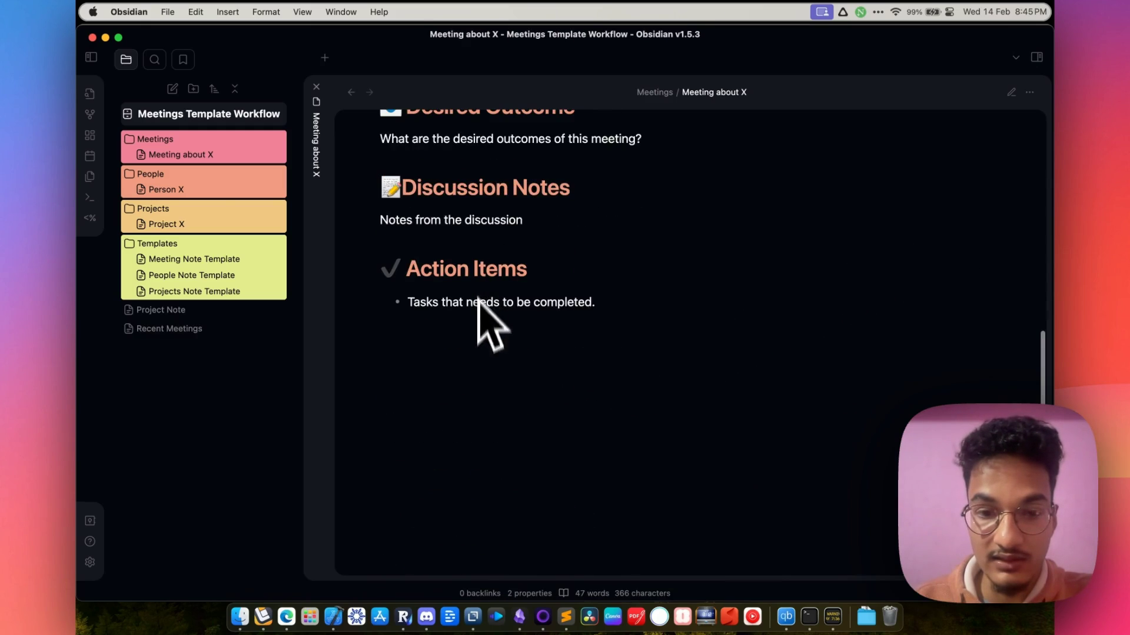
# Step: Replace the placeholder under Action Items with a checkbox task "Do X" and return the note to reading view
pyautogui.press('super+e')
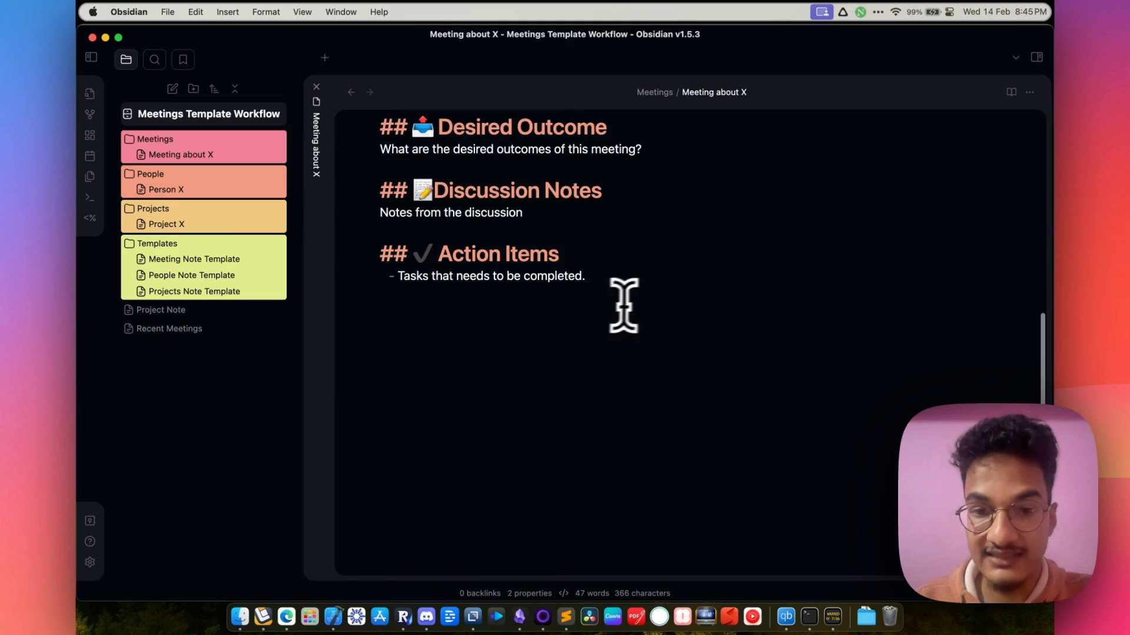
pyautogui.click(424, 276)
pyautogui.press('BackSpace')
pyautogui.press('BackSpace')
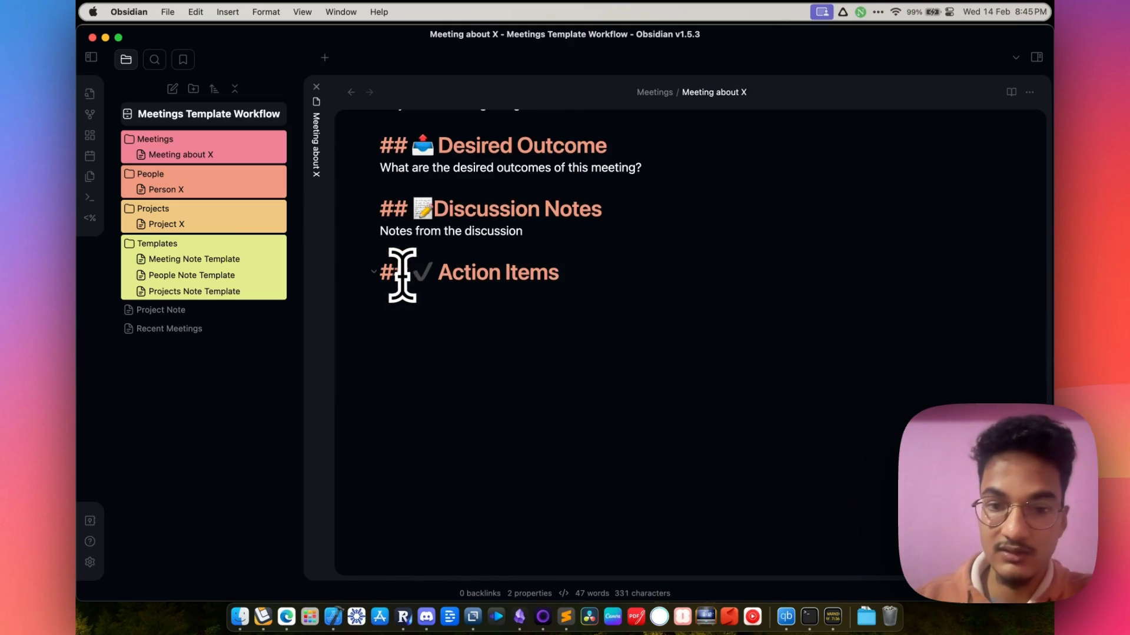
pyautogui.press('super+l')
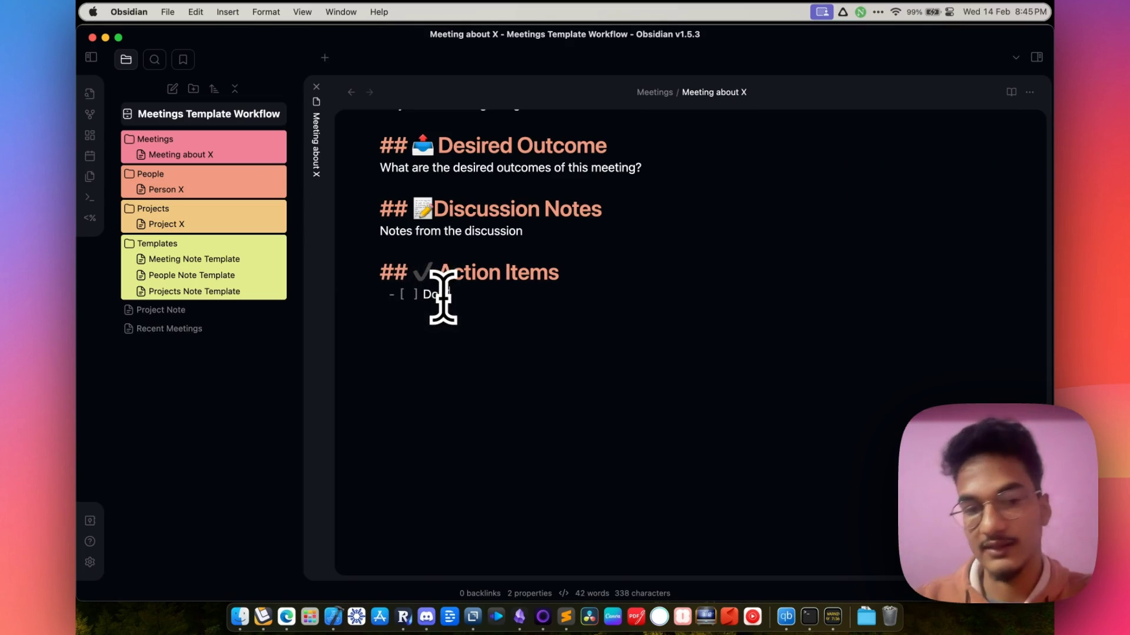
pyautogui.press('super+e')
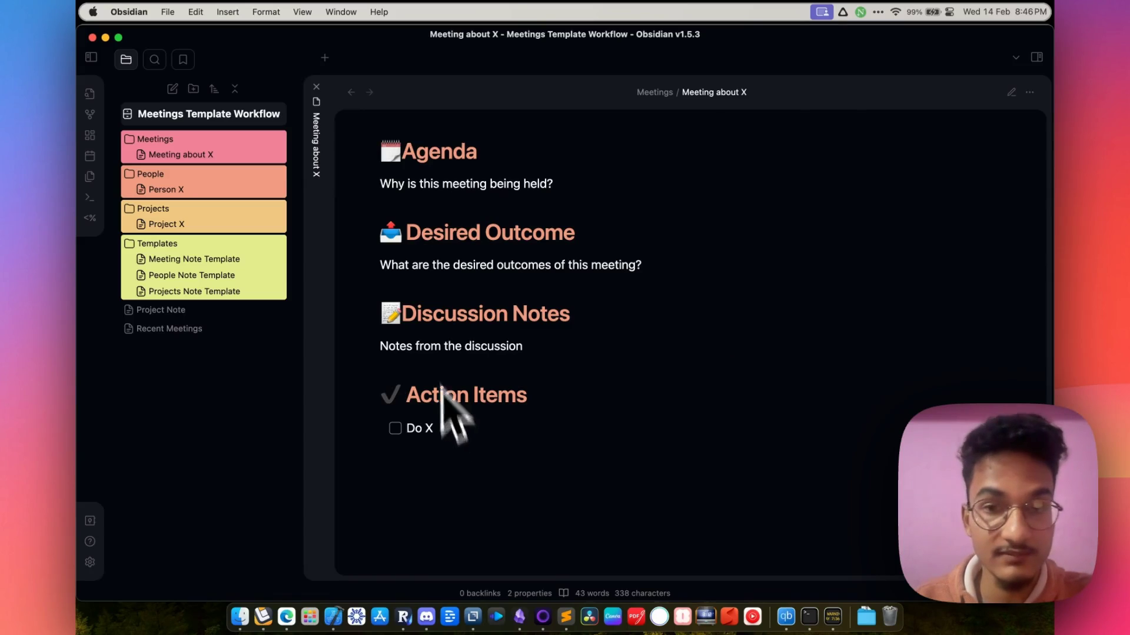
# Step: Open Person X in reading view and examine its Previous meetings and Related Tasks sections
pyautogui.press('super+w')
pyautogui.click(162, 189)
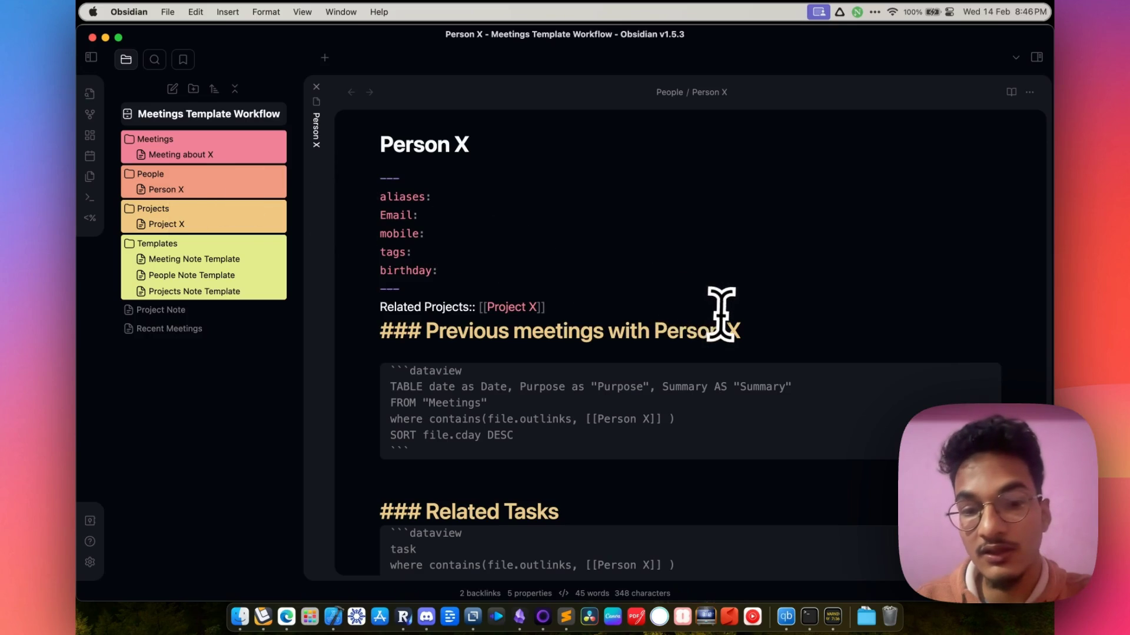
pyautogui.press('super+e')
pyautogui.scroll(-3, 565, 336)
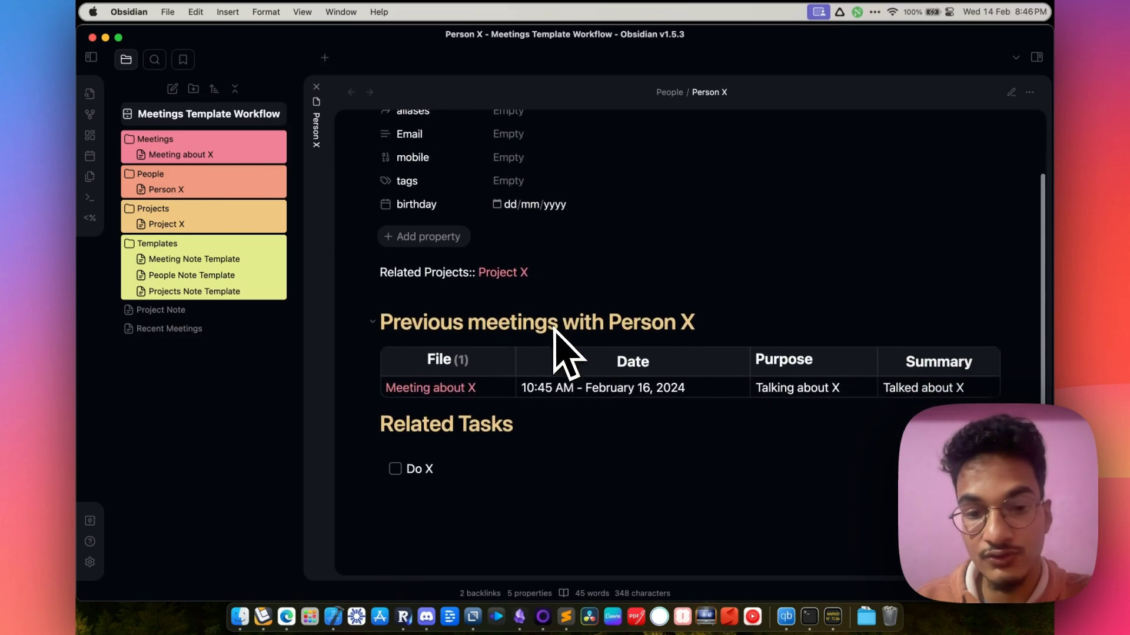
pyautogui.moveTo(428, 323); pyautogui.dragTo(676, 338)
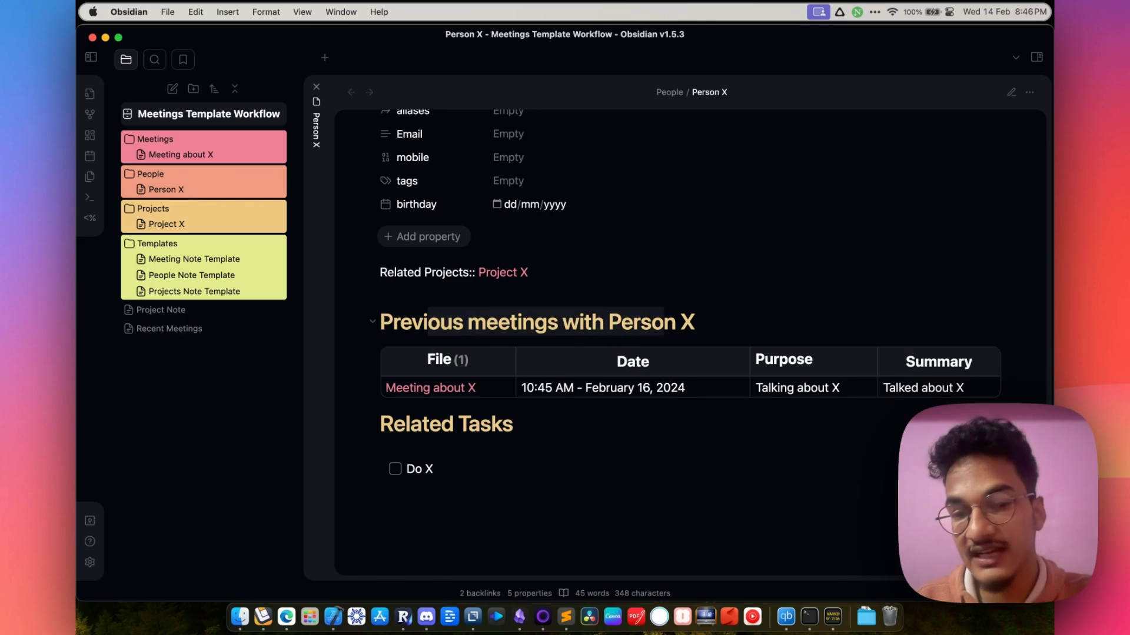
pyautogui.click(497, 428)
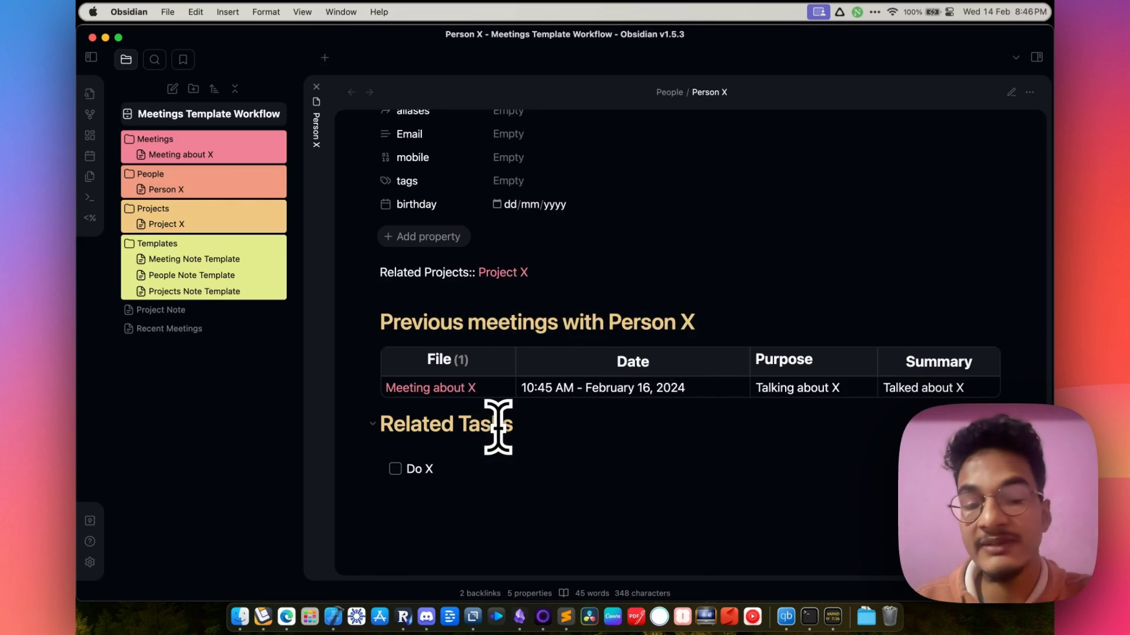
pyautogui.moveTo(503, 428); pyautogui.dragTo(419, 428)
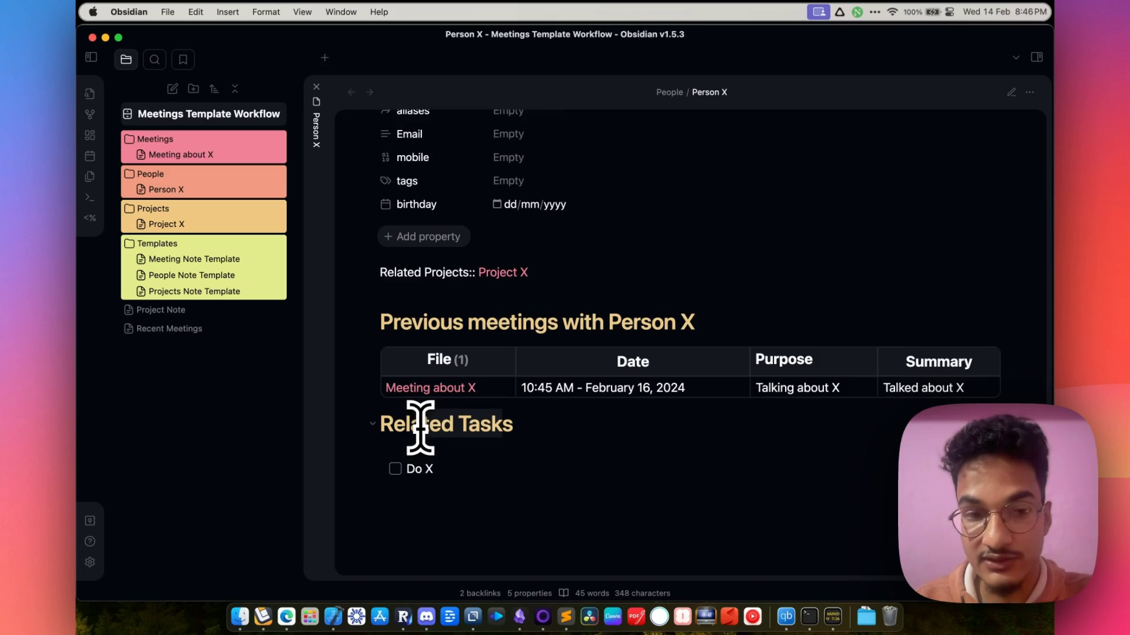
# Step: Examine the source of the Related Meetings query in Project X and return to the Meeting about X note
pyautogui.click(171, 224)
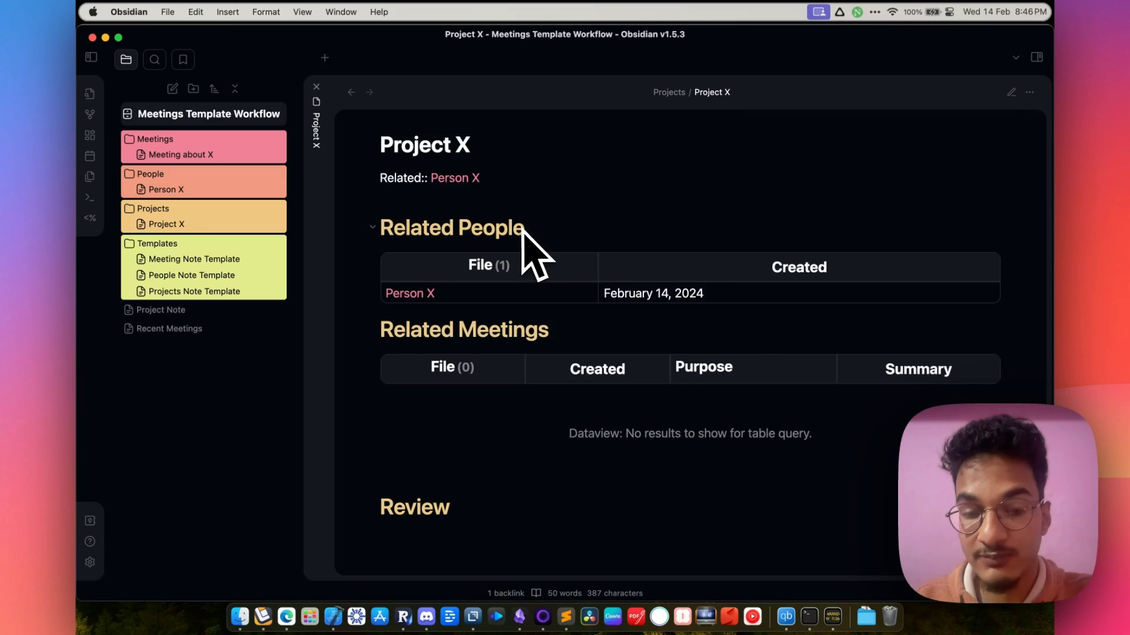
pyautogui.scroll(-1, 918, 377)
pyautogui.press('super+e')
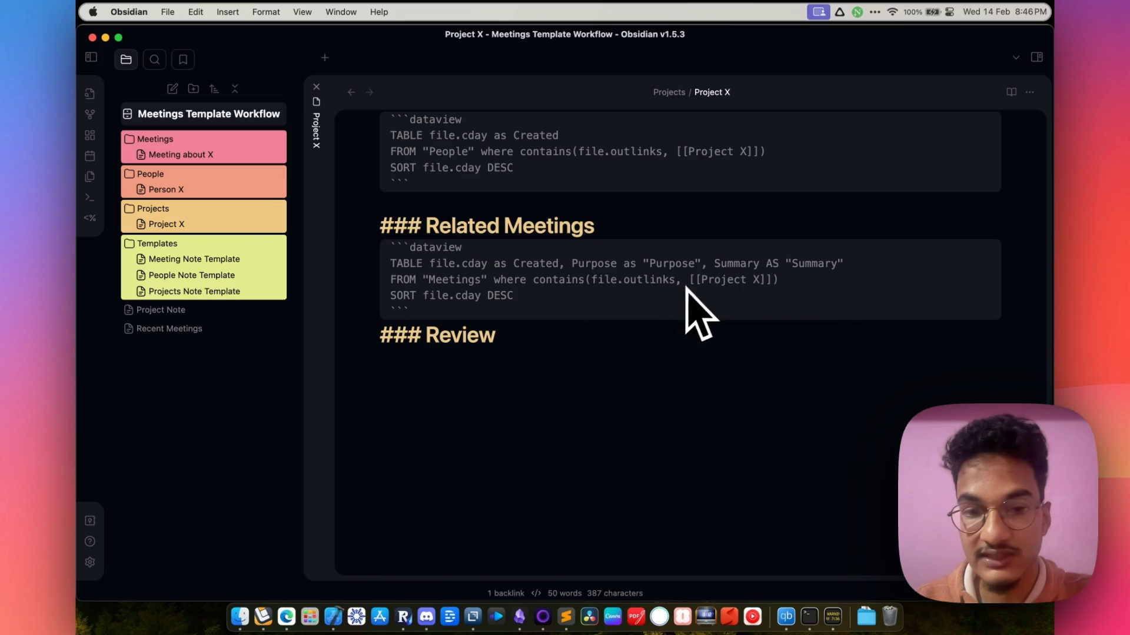
pyautogui.press('super+alt+Left')
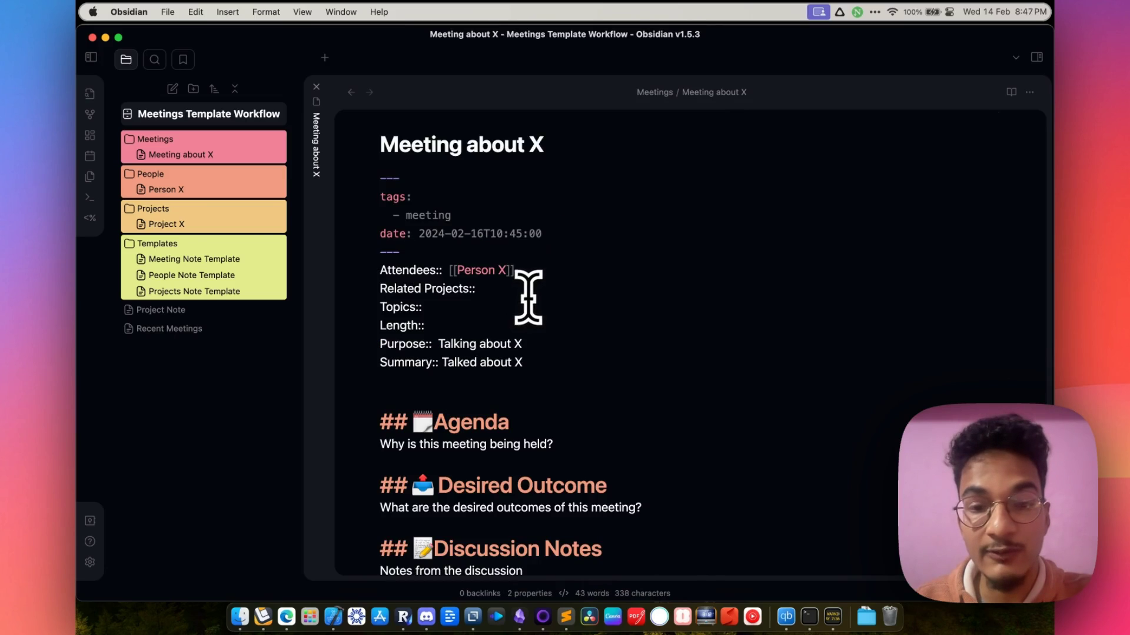
# Step: Check the Related Meetings table of Project X in reading view and return to the Meeting about X note
pyautogui.click(162, 224)
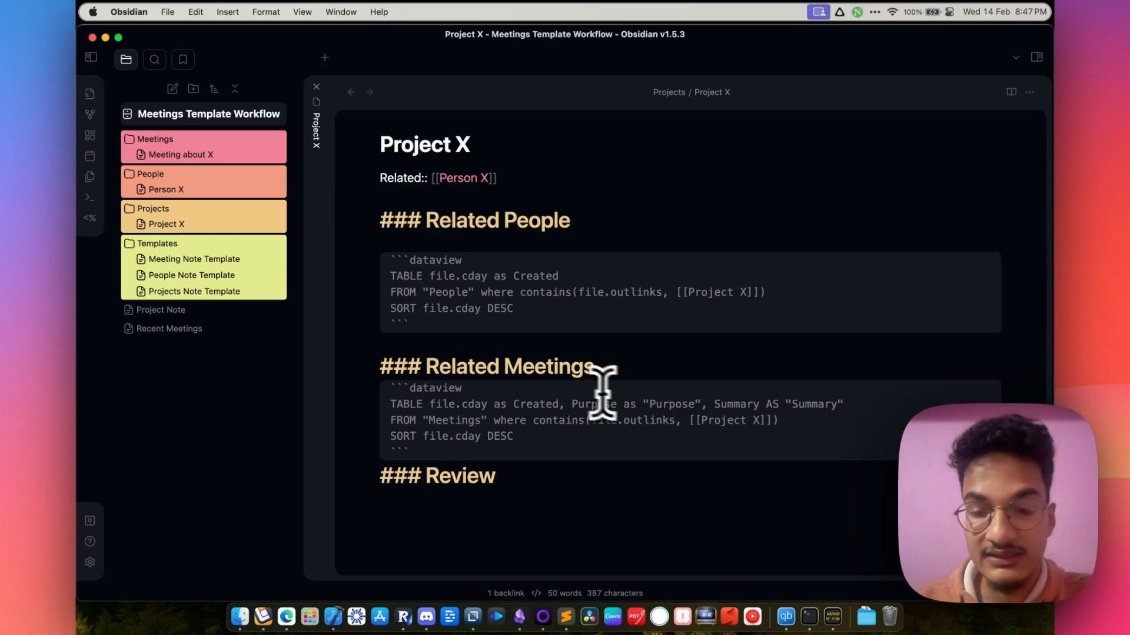
pyautogui.press('super+e')
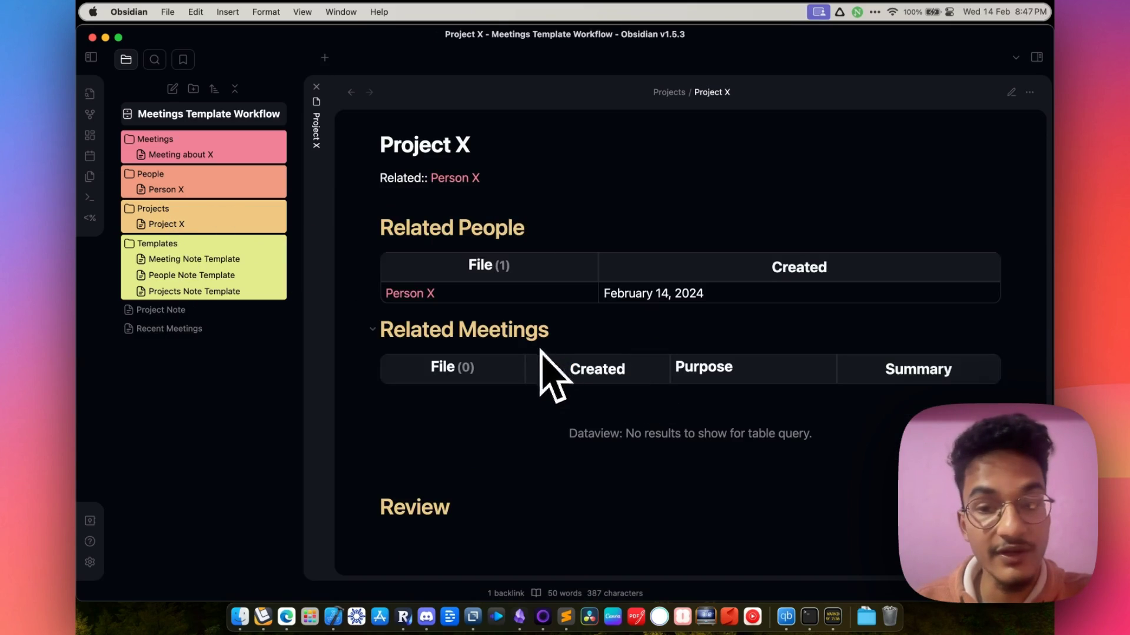
pyautogui.click(192, 154)
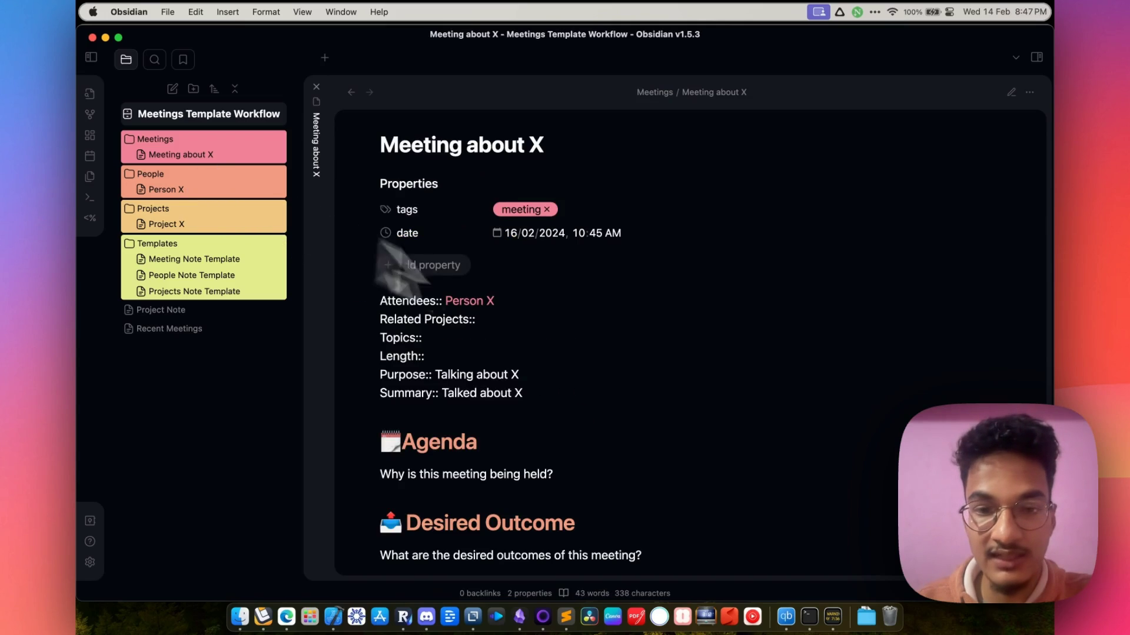
# Step: Add a link to Project X in the Related Projects field of the Meeting about X note
pyautogui.press('super+e')
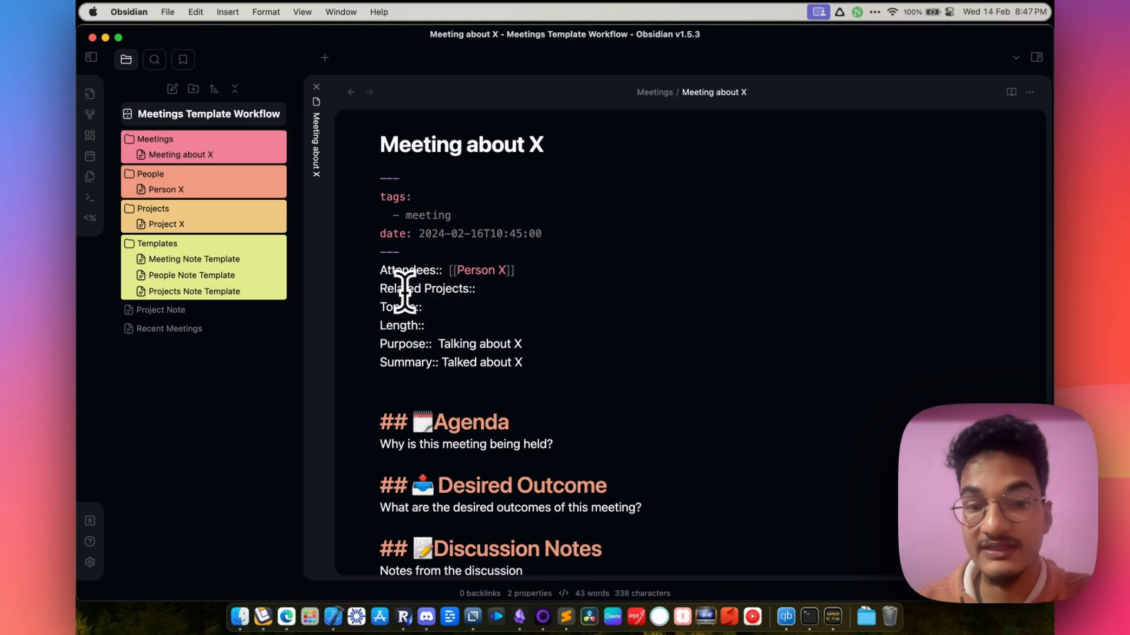
pyautogui.click(483, 289)
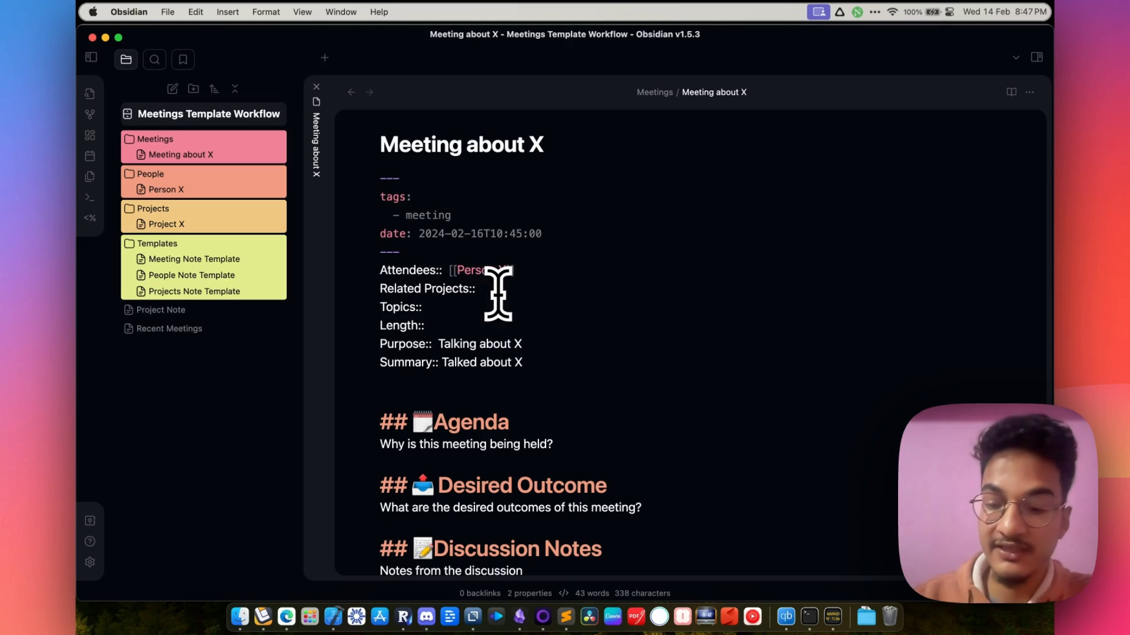
pyautogui.write('[[p')
pyautogui.press('Return')
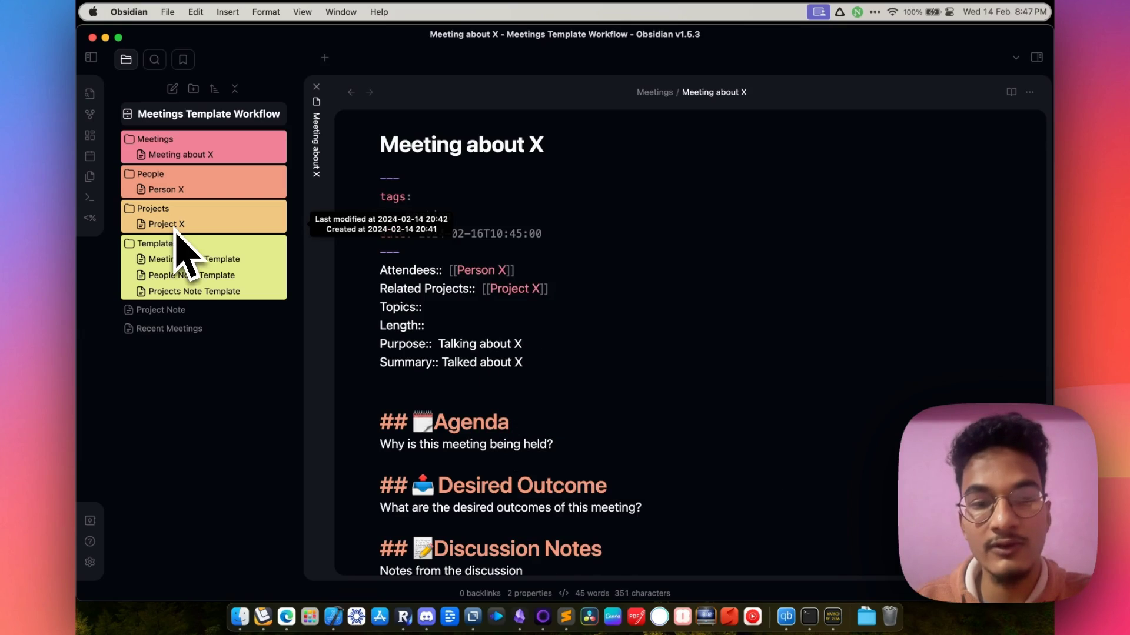
# Step: Open Project X in reading view and examine its Related People and Related Meetings tables
pyautogui.click(173, 227)
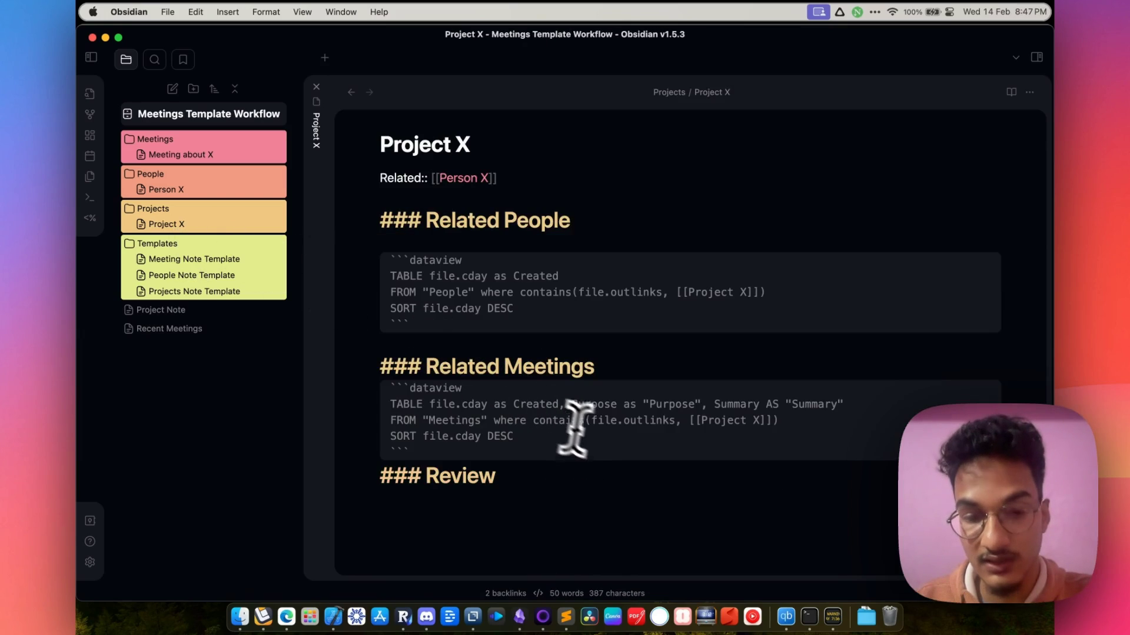
pyautogui.scroll(-1, 596, 441)
pyautogui.scroll(-2, 595, 441)
pyautogui.press('super+e')
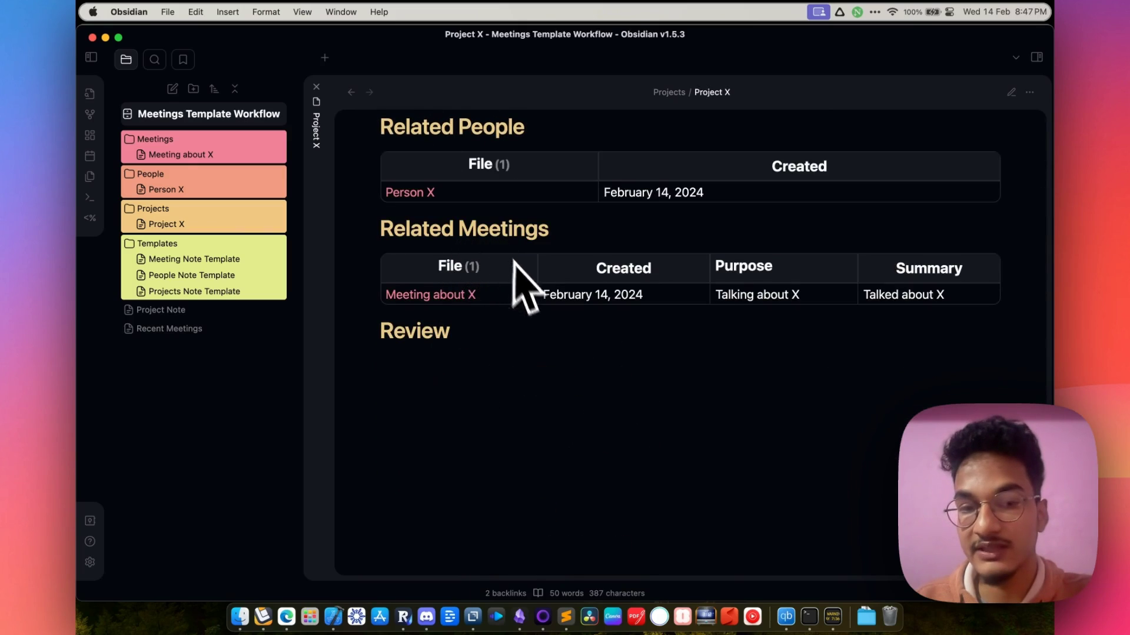
pyautogui.scroll(3, 501, 241)
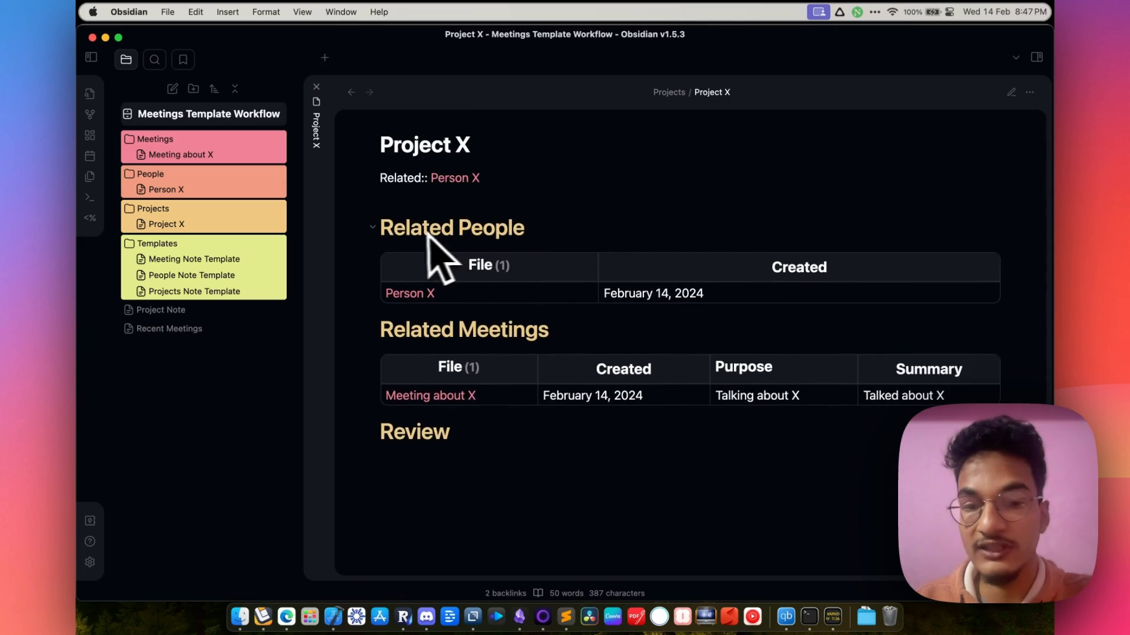
pyautogui.scroll(-2, 630, 203)
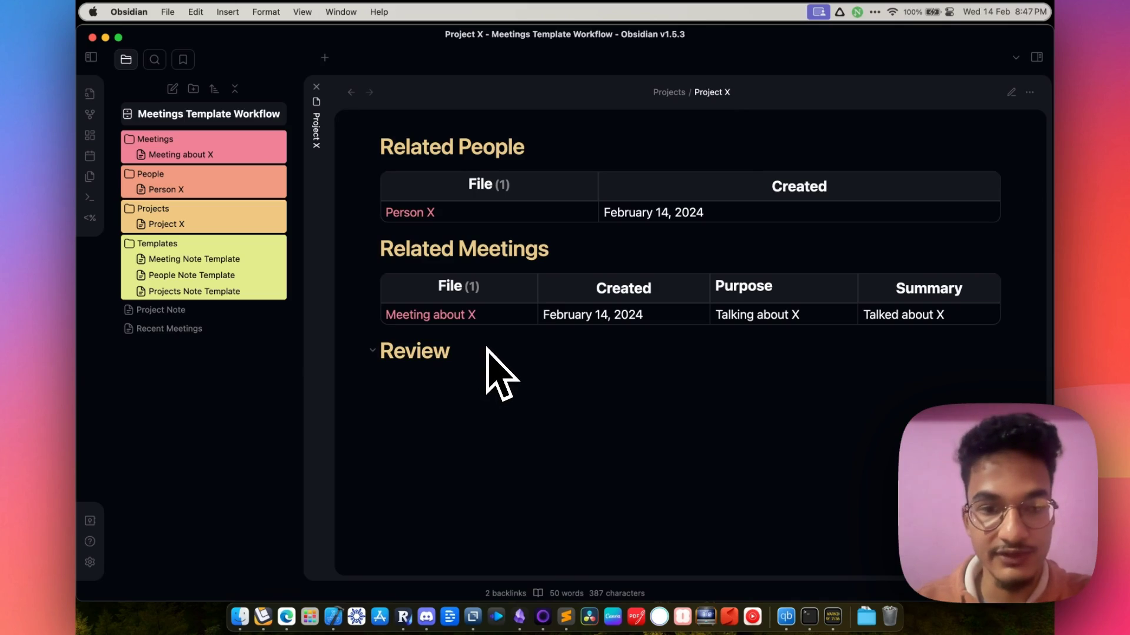
# Step: Review the tables in the Recent Meetings note and the Project Note
pyautogui.click(198, 329)
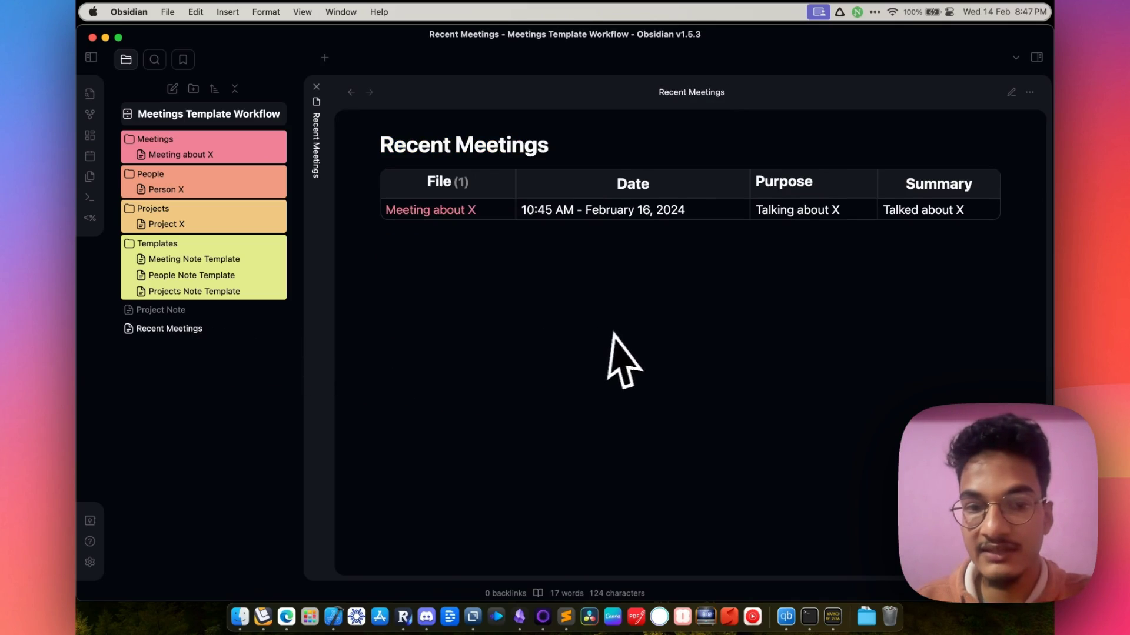
pyautogui.click(176, 312)
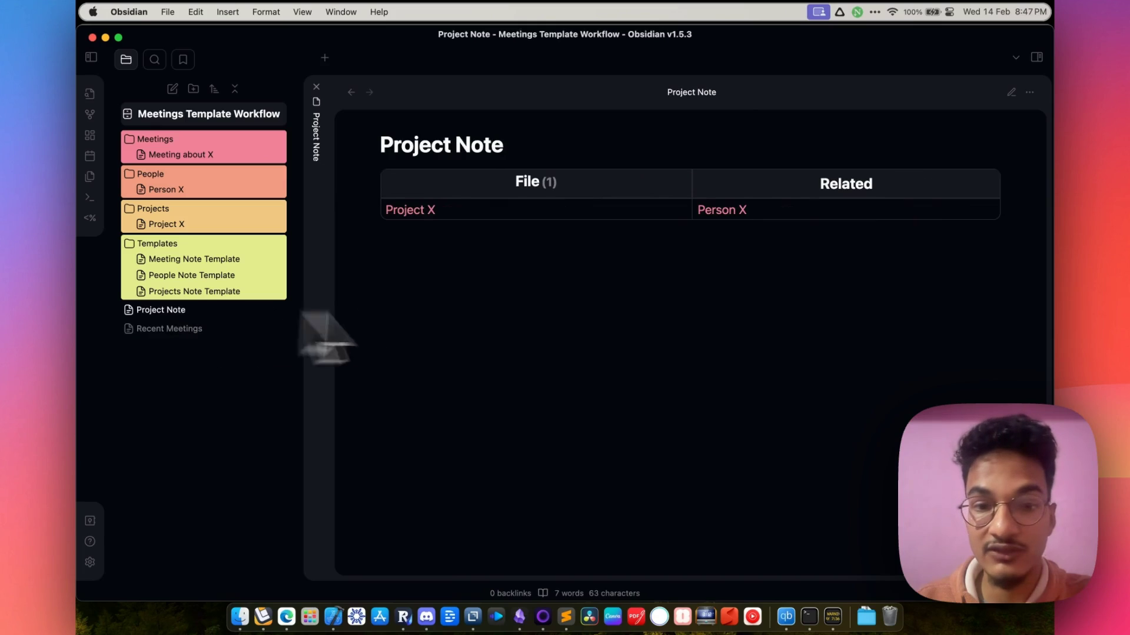
pyautogui.moveTo(413, 215)
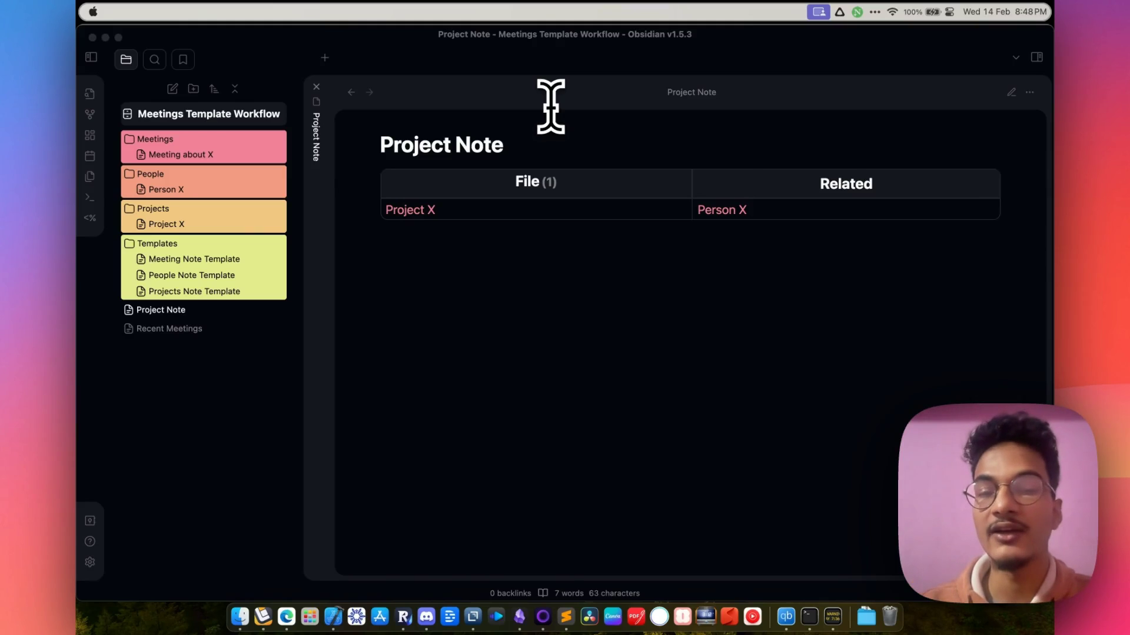
# Step: Collapse the Meetings and People folders in the vault's file list
pyautogui.click(236, 138)
pyautogui.click(236, 156)
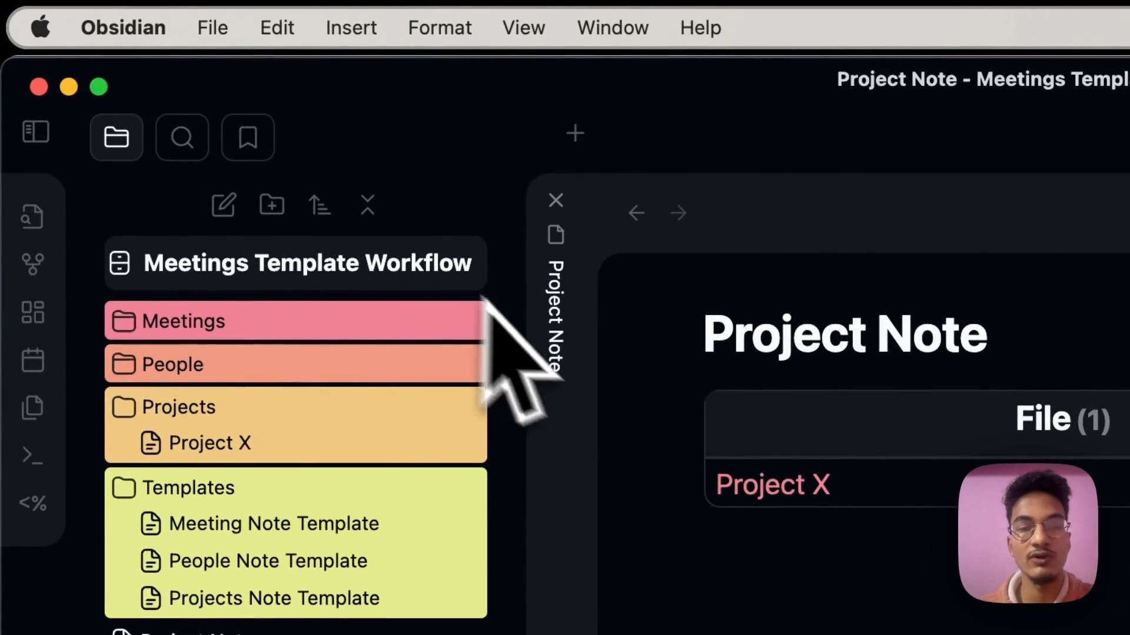
pyautogui.moveTo(404, 328)
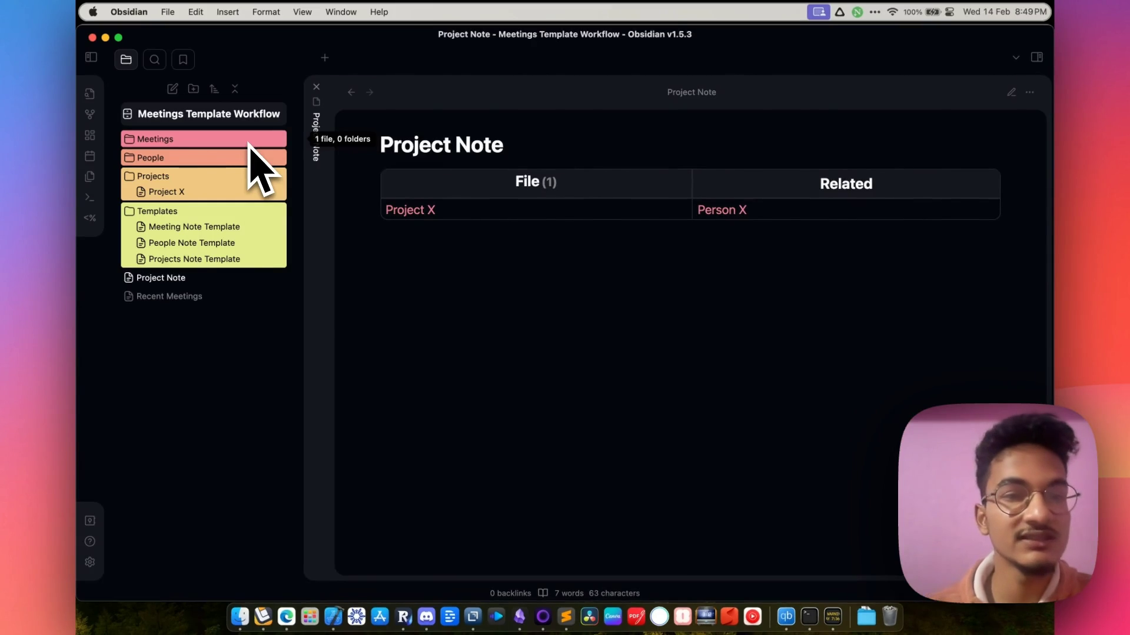
pyautogui.click(248, 143)
pyautogui.click(244, 141)
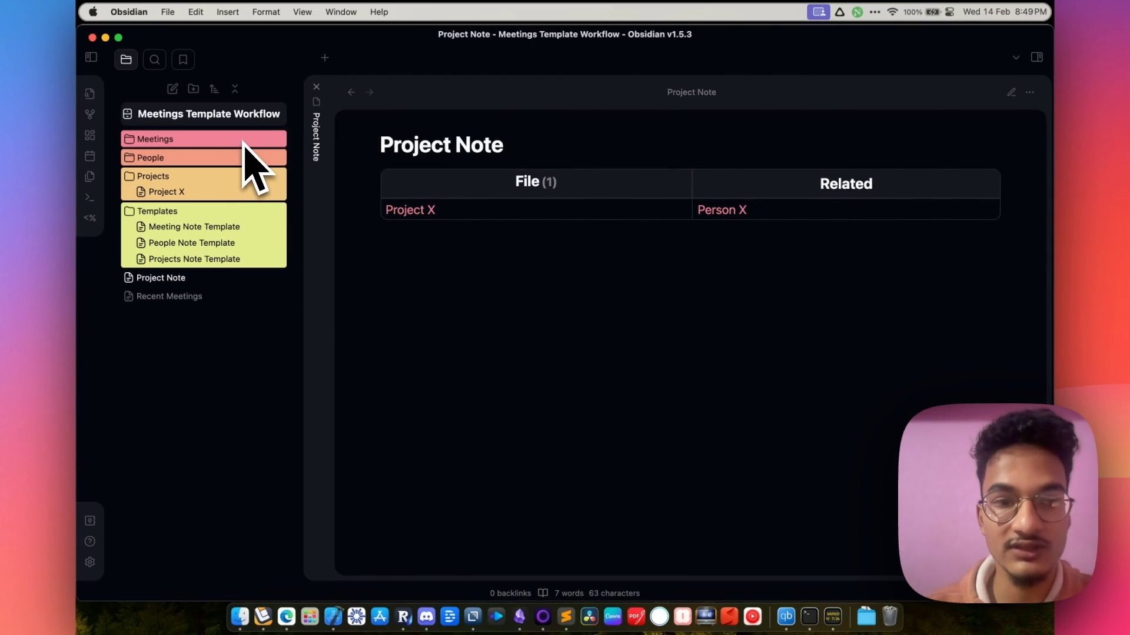